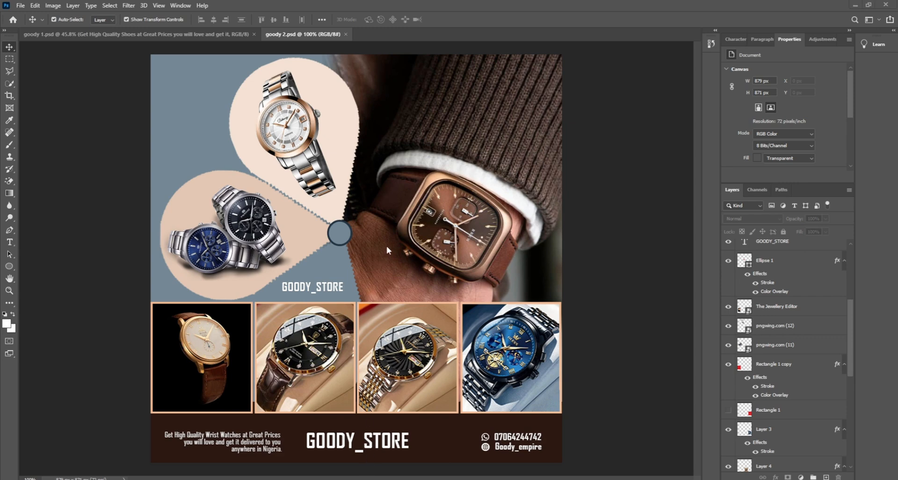
Open the goody store folder inside Pictures in File Explorer
{"action": "key", "text": "super+e"}
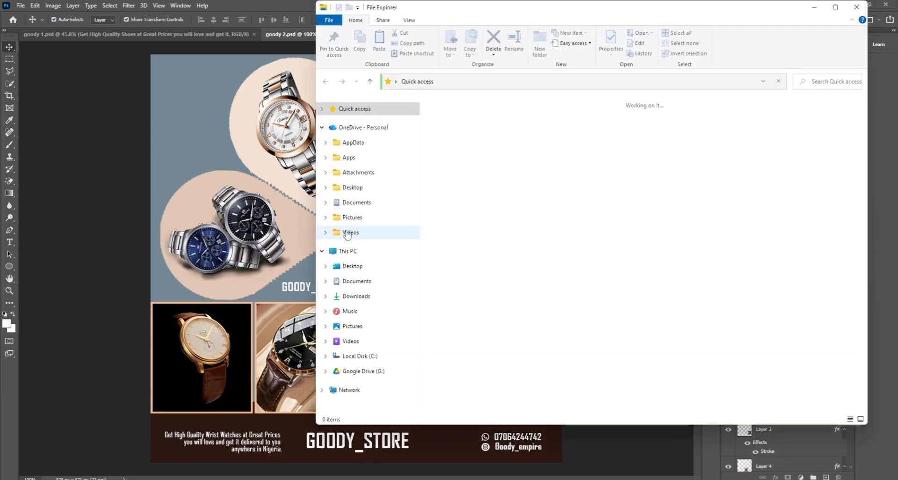
{"action": "left_click", "coordinate": [352, 326]}
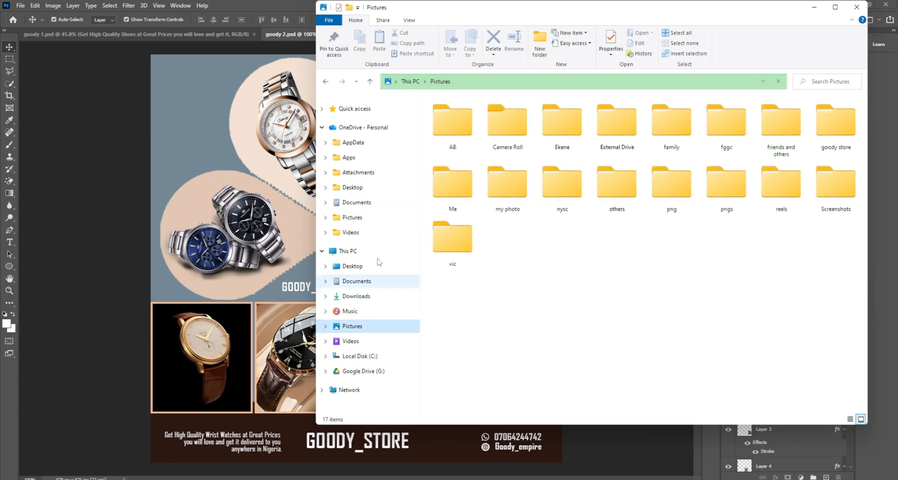
{"action": "double_click", "coordinate": [836, 124]}
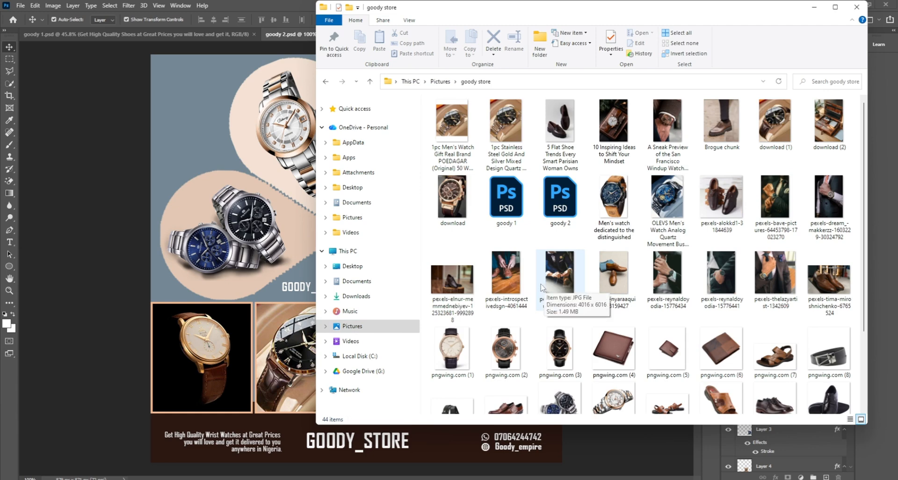
Back in Photoshop, create a new 879 x 871 px RGB document at 72 pixels/inch
{"action": "left_click", "coordinate": [179, 130]}
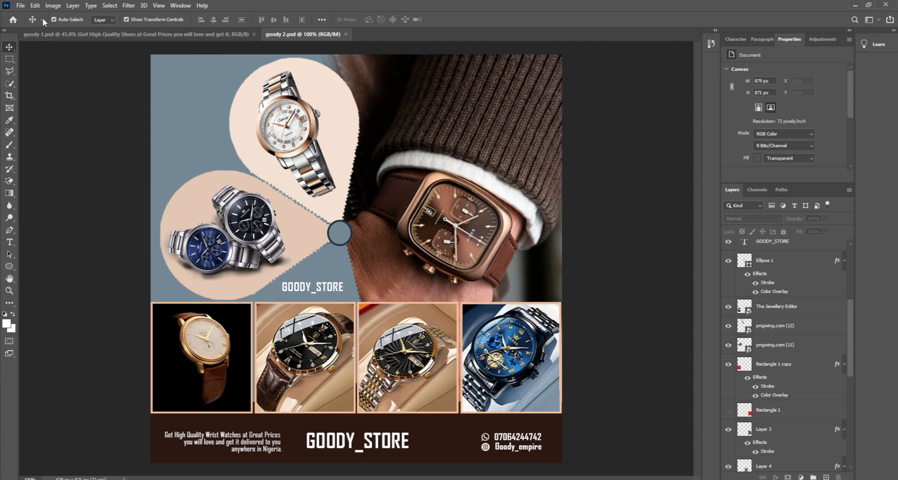
{"action": "right_click", "coordinate": [291, 34]}
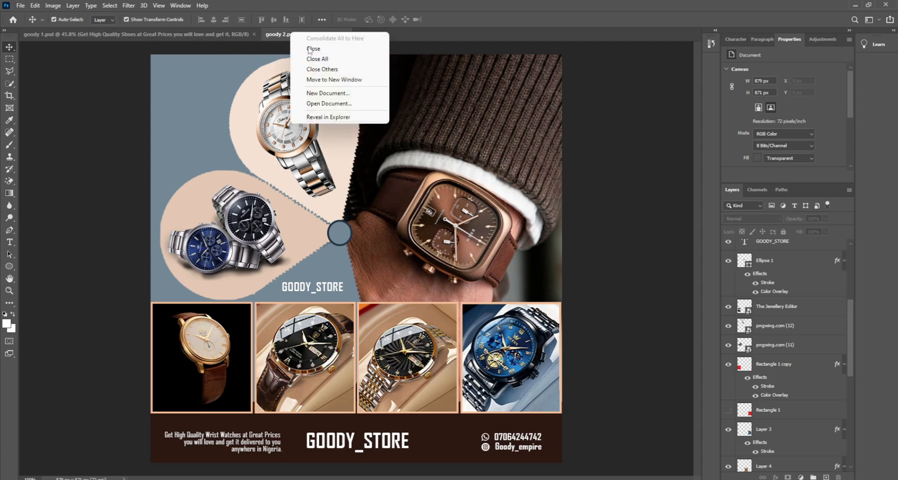
{"action": "left_click", "coordinate": [330, 93]}
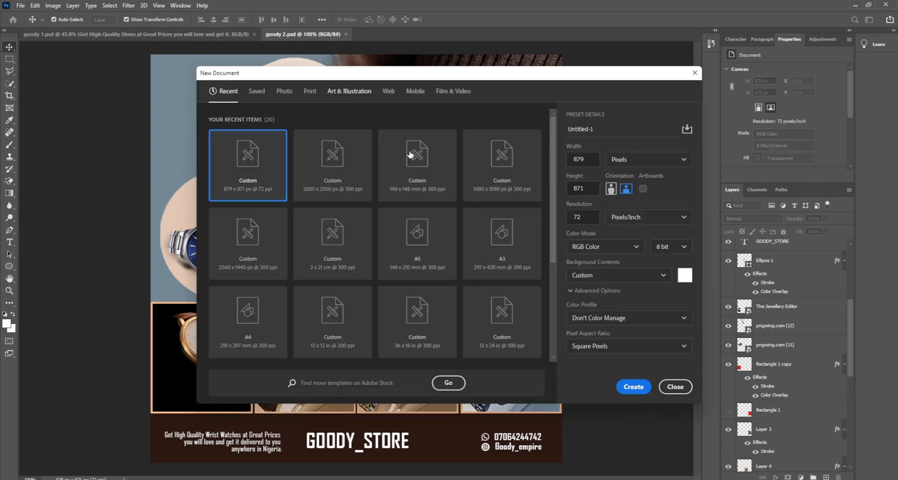
{"action": "left_click", "coordinate": [637, 381]}
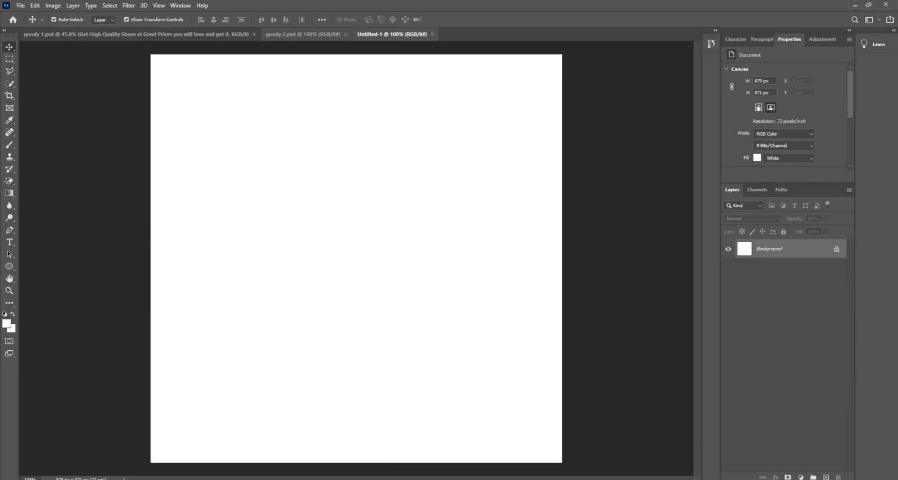
In the goody store folder, select Brogue chunk, 10 Inspiring Ideas, the OLEVS watch and seven pexels photos of shoes and men's wristwear
{"action": "left_click", "coordinate": [357, 477]}
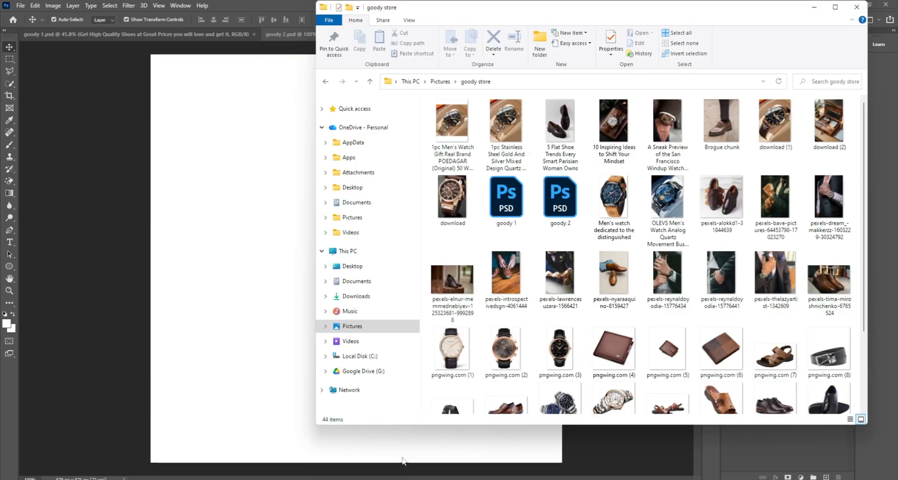
{"action": "left_click", "coordinate": [505, 276]}
{"action": "left_click", "coordinate": [565, 276], "text": "ctrl"}
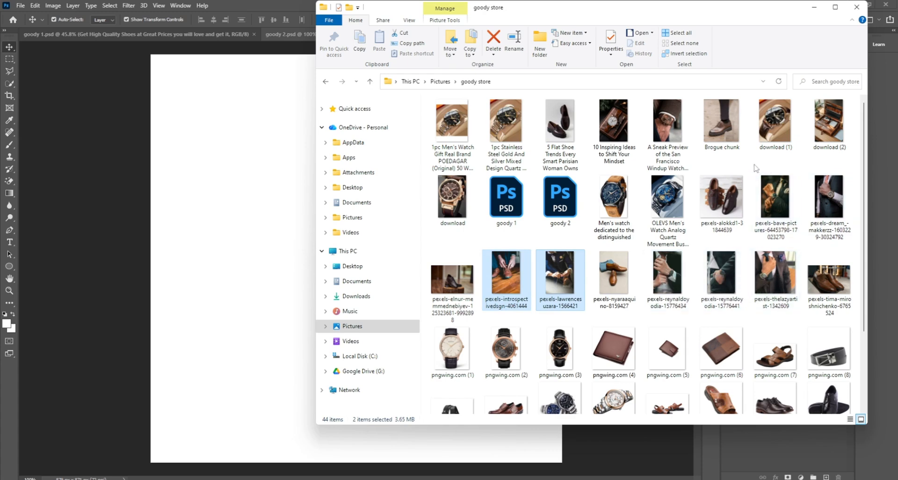
{"action": "left_click", "coordinate": [730, 131], "text": "ctrl"}
{"action": "left_click", "coordinate": [604, 126], "text": "ctrl"}
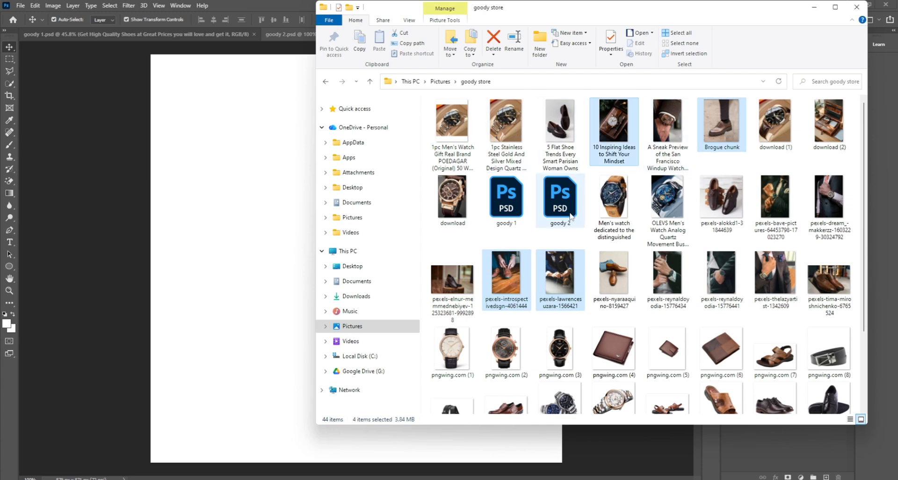
{"action": "left_click", "coordinate": [464, 292], "text": "ctrl"}
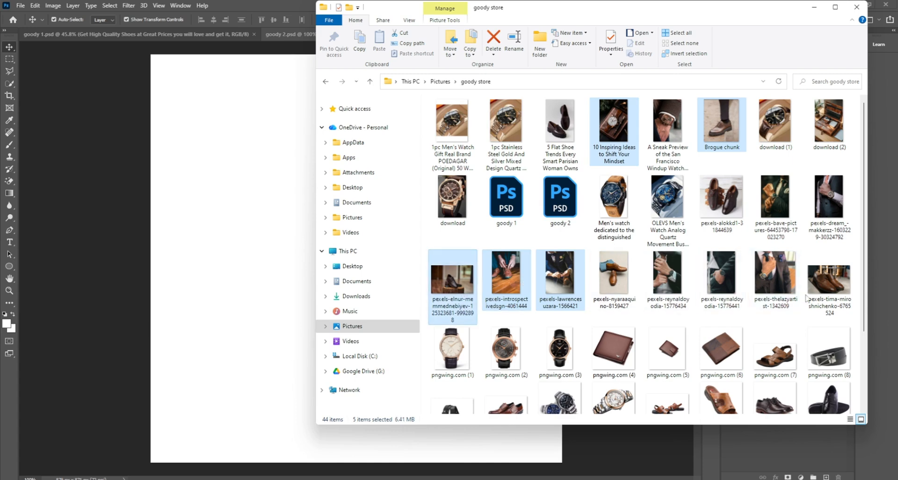
{"action": "left_click", "coordinate": [826, 289], "text": "ctrl"}
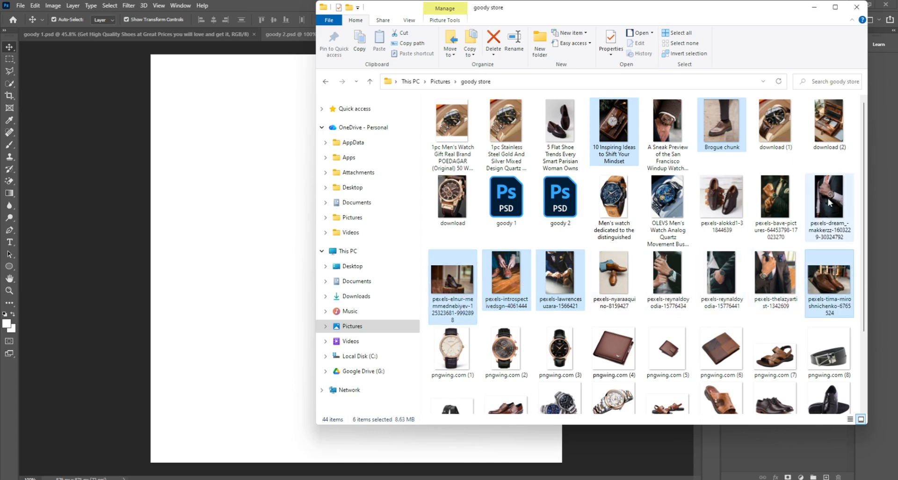
{"action": "left_click", "coordinate": [828, 202], "text": "ctrl"}
{"action": "left_click", "coordinate": [790, 208], "text": "ctrl"}
{"action": "left_click", "coordinate": [648, 208], "text": "ctrl"}
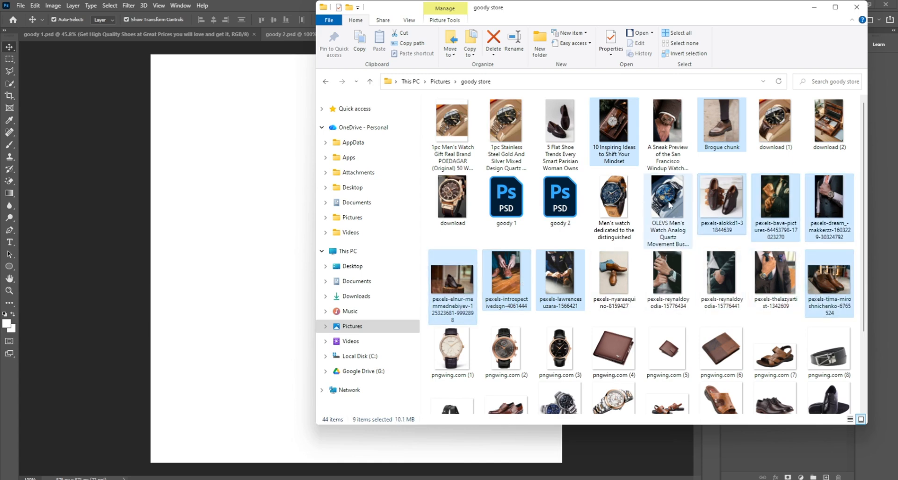
{"action": "left_click", "coordinate": [613, 296], "text": "ctrl"}
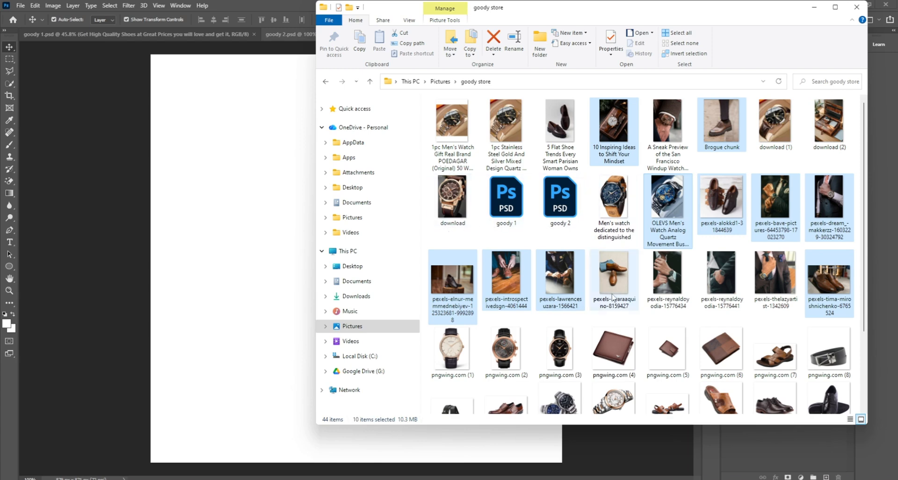
Add pngwing.com (4), (6), (8), download, download (2) and the 1pc Stainless Steel watch to the selection and place all files in Untitled-1
{"action": "left_click", "coordinate": [720, 349], "text": "ctrl"}
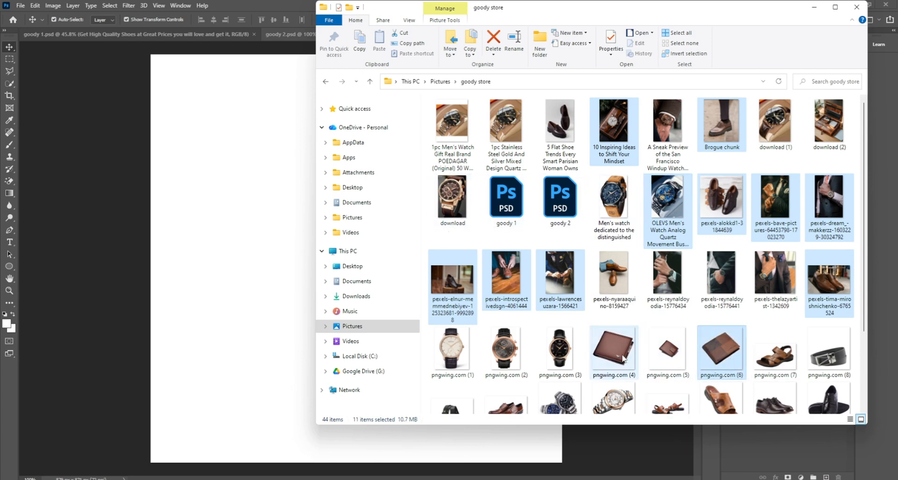
{"action": "left_click", "coordinate": [623, 358], "text": "ctrl"}
{"action": "scroll", "coordinate": [623, 359], "scroll_direction": "down", "scroll_amount": 2}
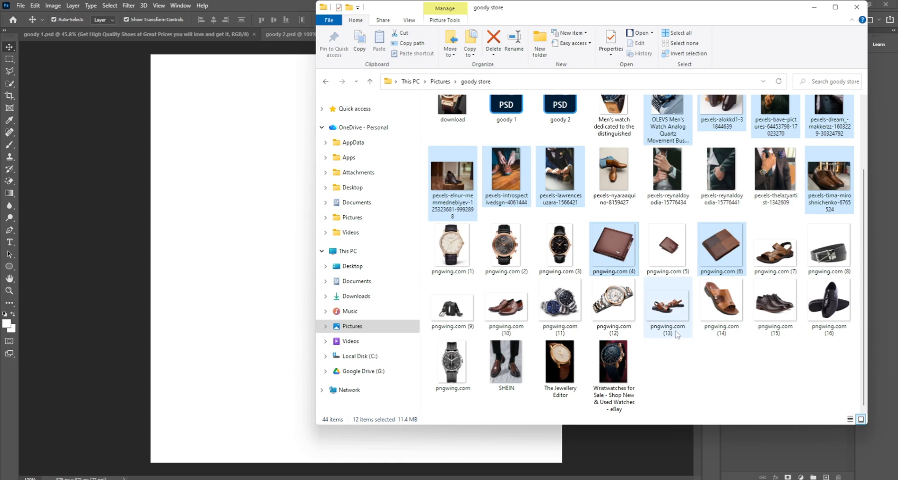
{"action": "left_click", "coordinate": [824, 263], "text": "ctrl"}
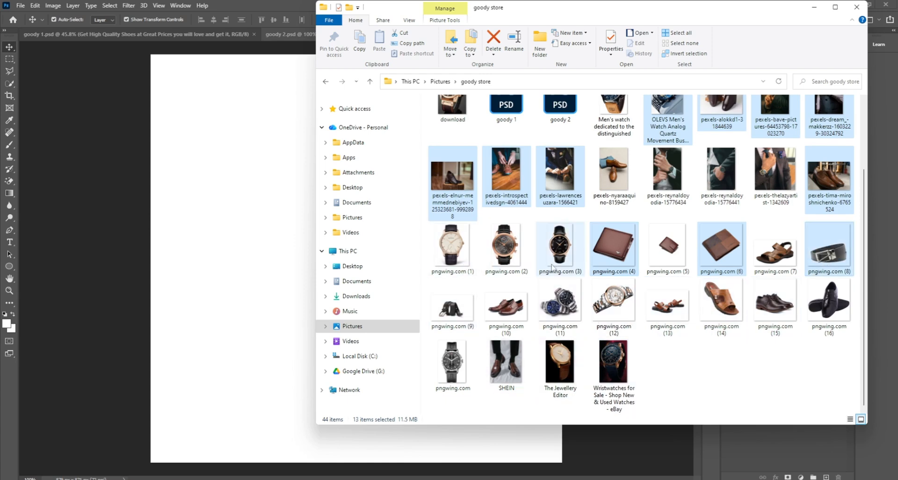
{"action": "scroll", "coordinate": [552, 267], "scroll_direction": "up", "scroll_amount": 2}
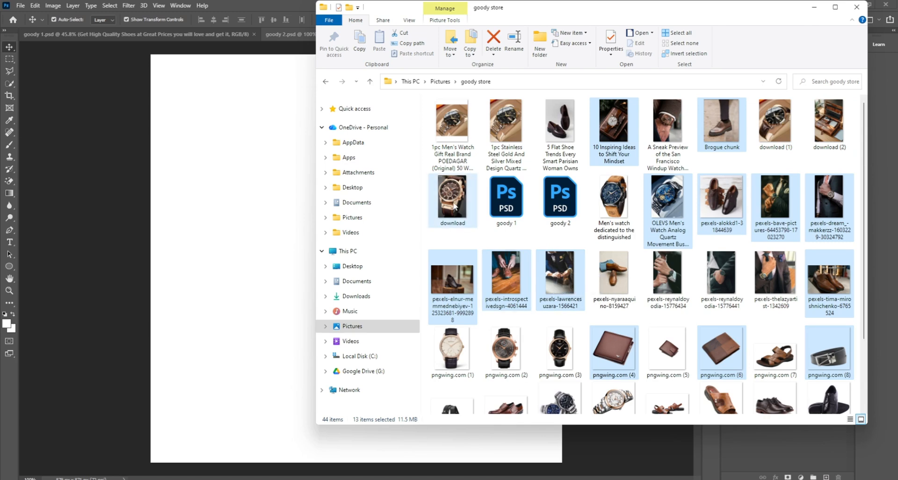
{"action": "left_click", "coordinate": [494, 134], "text": "ctrl"}
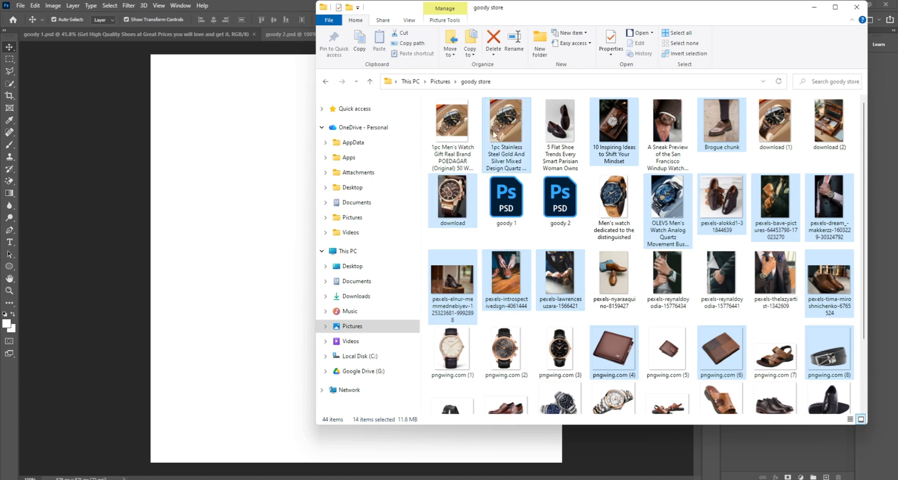
{"action": "left_click", "coordinate": [830, 134], "text": "ctrl"}
{"action": "left_click_drag", "start_coordinate": [833, 123], "coordinate": [253, 263]}
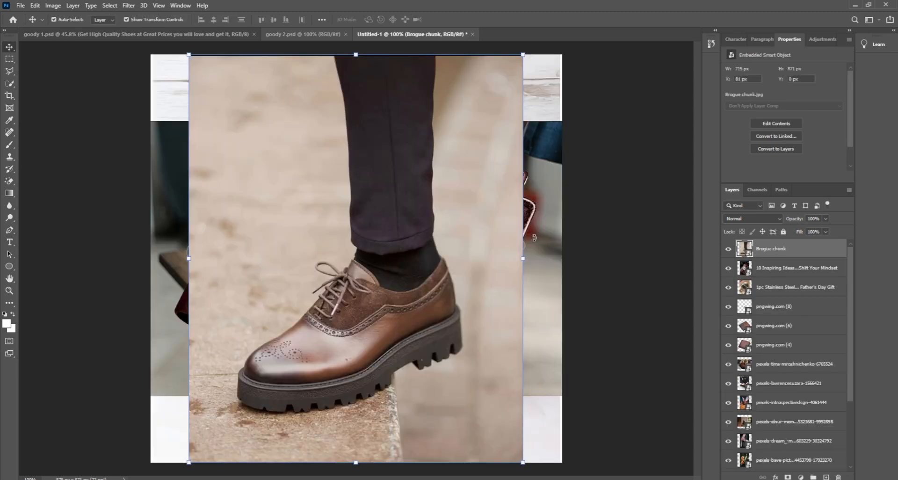
{"action": "left_click", "coordinate": [627, 267]}
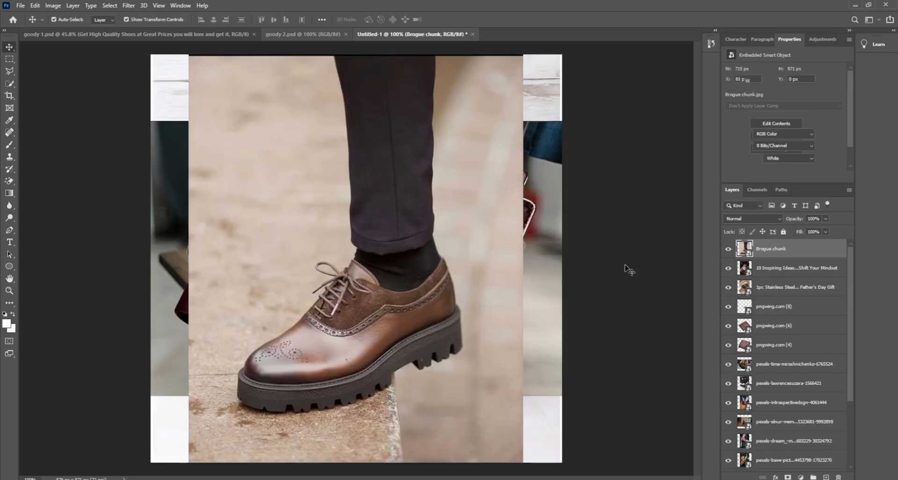
Move the Brogue chunk photo to the canvas's right side and scale it to about 717 x 874 px to cover the full height
{"action": "left_click_drag", "start_coordinate": [347, 342], "coordinate": [456, 356]}
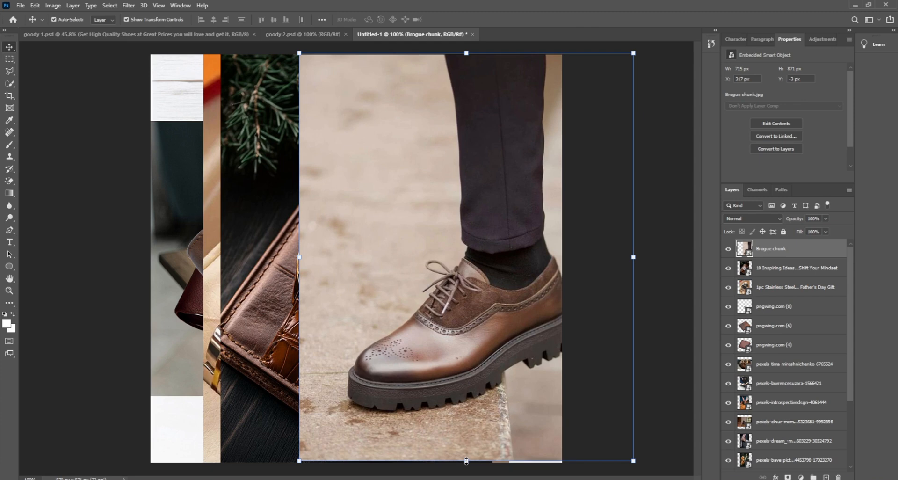
{"action": "left_click", "coordinate": [466, 460]}
{"action": "left_click_drag", "start_coordinate": [418, 408], "coordinate": [425, 408]}
{"action": "key", "text": "Return"}
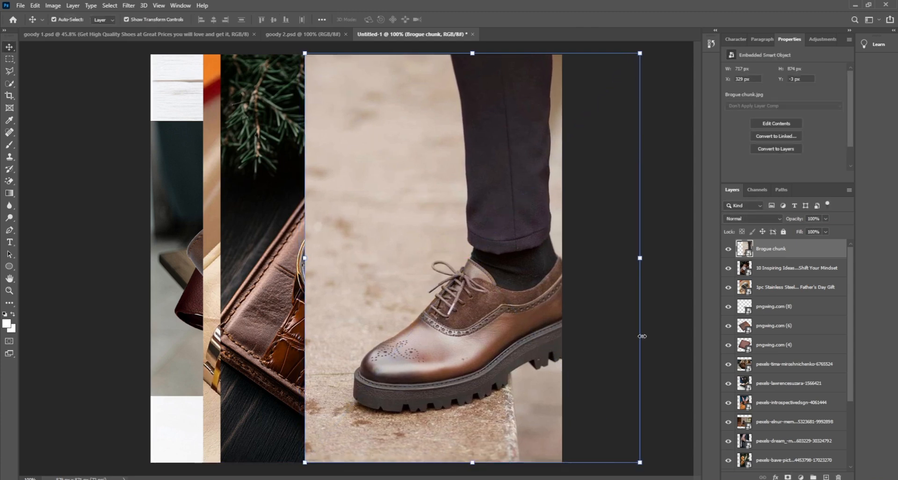
{"action": "left_click", "coordinate": [664, 335]}
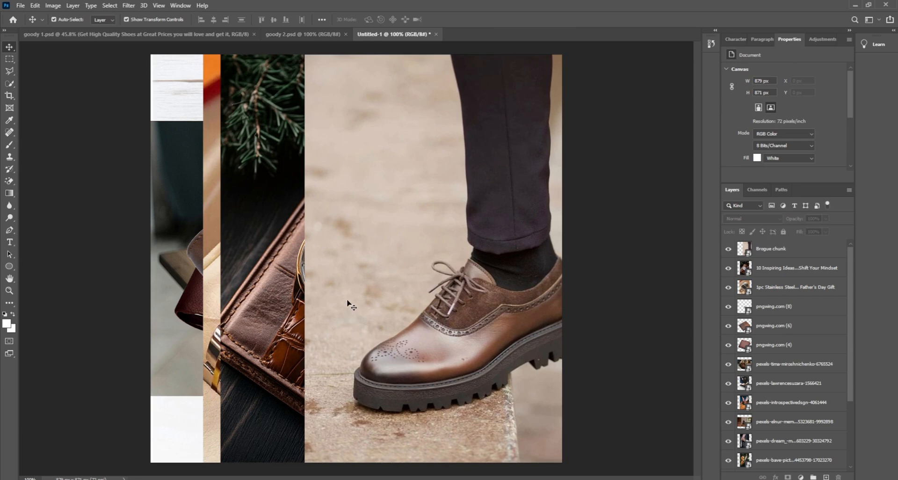
Rasterize the Brogue chunk layer
{"action": "left_click", "coordinate": [467, 314]}
{"action": "right_click", "coordinate": [765, 248]}
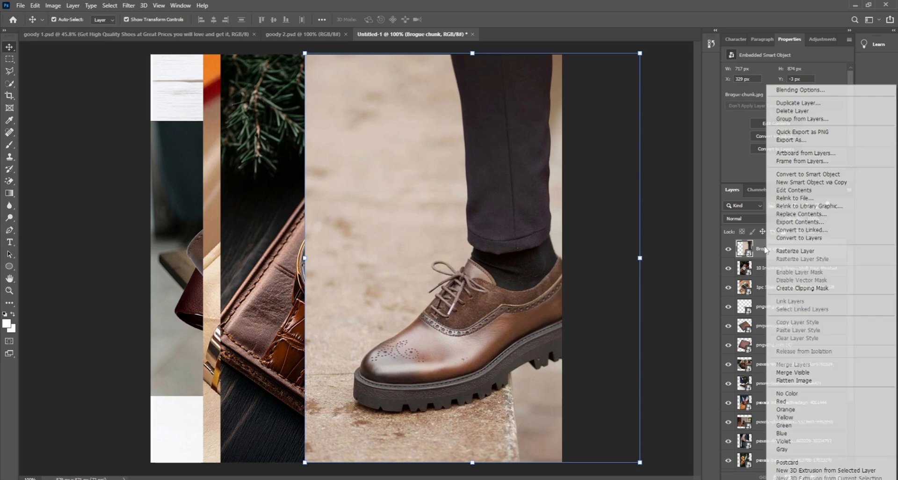
{"action": "left_click", "coordinate": [792, 251]}
Delete the left edge of the Brogue chunk photo using a full-height rectangular selection about 127 px wide, and deselect
{"action": "left_click", "coordinate": [10, 59]}
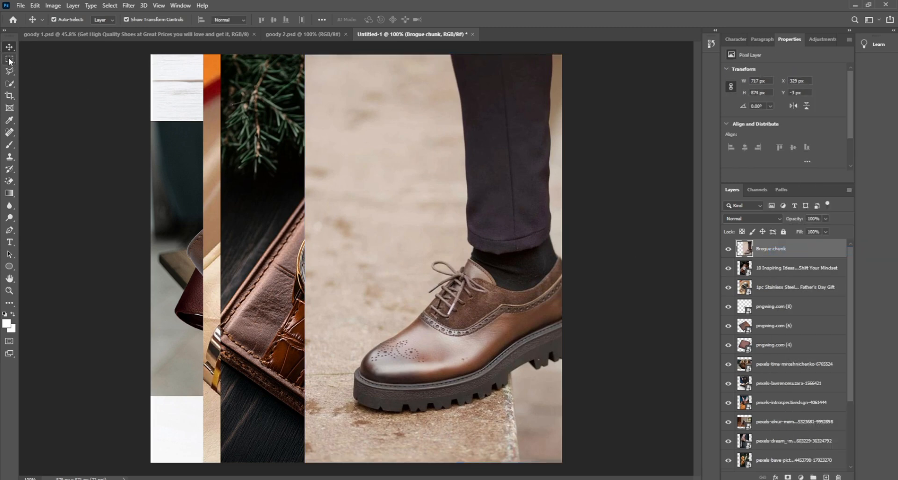
{"action": "left_click_drag", "start_coordinate": [282, 462], "coordinate": [341, 41]}
{"action": "key", "text": "Delete"}
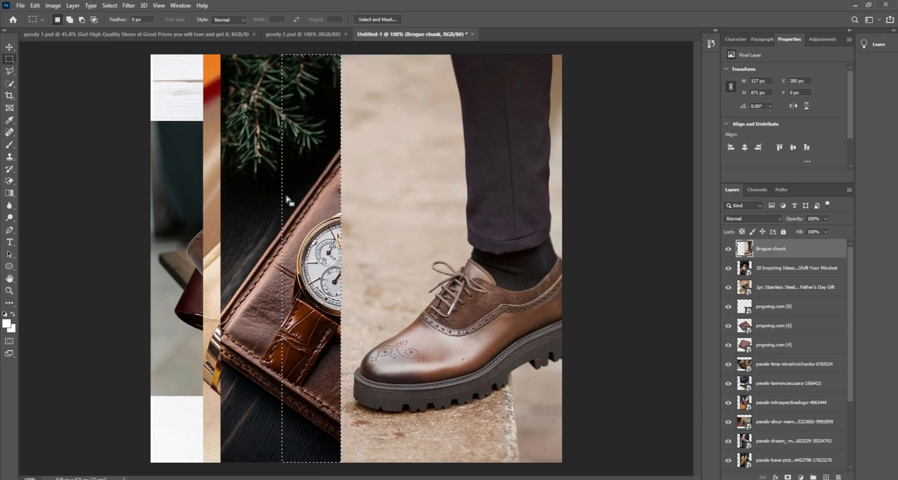
{"action": "right_click", "coordinate": [293, 190]}
{"action": "left_click", "coordinate": [306, 202]}
{"action": "key", "text": "v"}
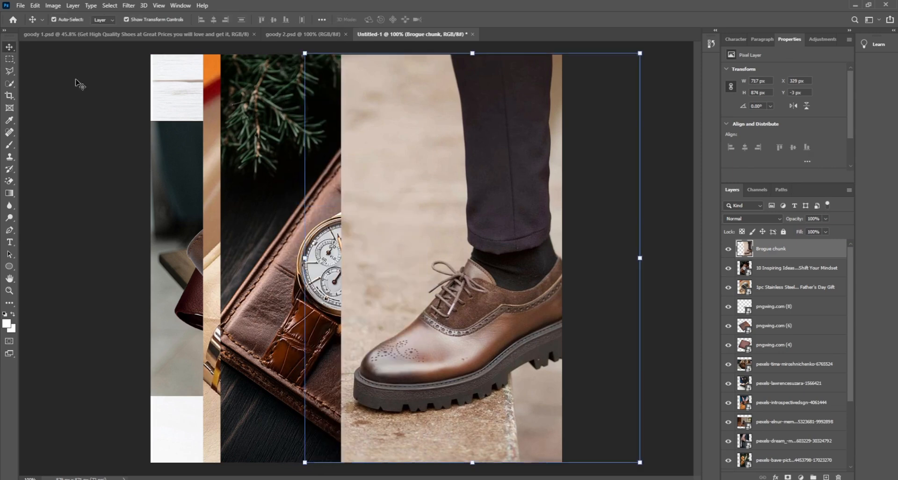
Send the Brogue chunk layer down to the bottom of the stack beneath the other placed images and lock it
{"action": "key", "text": "ctrl"}
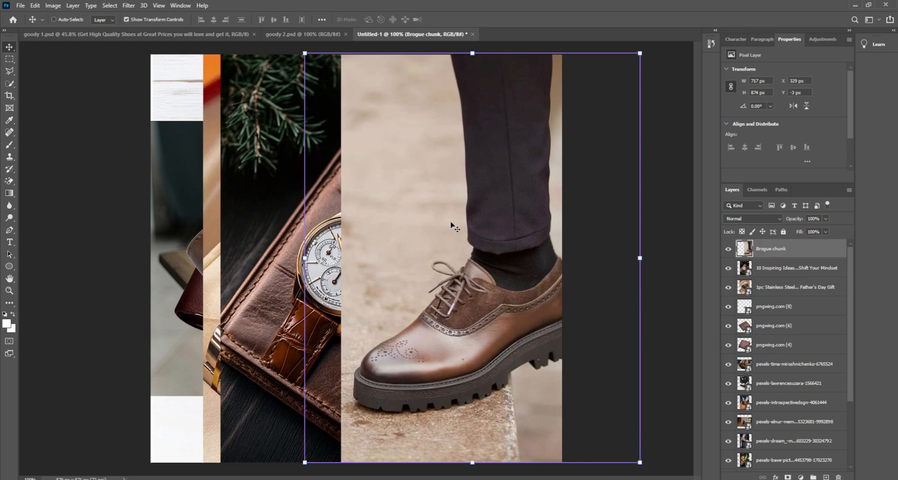
{"action": "key", "text": "ctrl+bracketleft"}
{"action": "key", "text": "ctrl+bracketleft"}
{"action": "key", "text": "ctrl+bracketleft"}
{"action": "key", "text": "ctrl+bracketleft"}
{"action": "key", "text": "ctrl+bracketleft"}
{"action": "key", "text": "ctrl+bracketleft"}
{"action": "key", "text": "ctrl+bracketleft"}
{"action": "key", "text": "ctrl+bracketleft"}
{"action": "key", "text": "ctrl+bracketleft"}
{"action": "key", "text": "ctrl+bracketleft"}
{"action": "key", "text": "ctrl+bracketleft"}
{"action": "key", "text": "ctrl+bracketleft"}
{"action": "key", "text": "ctrl+bracketleft"}
{"action": "key", "text": "ctrl+bracketleft"}
{"action": "key", "text": "ctrl+bracketleft"}
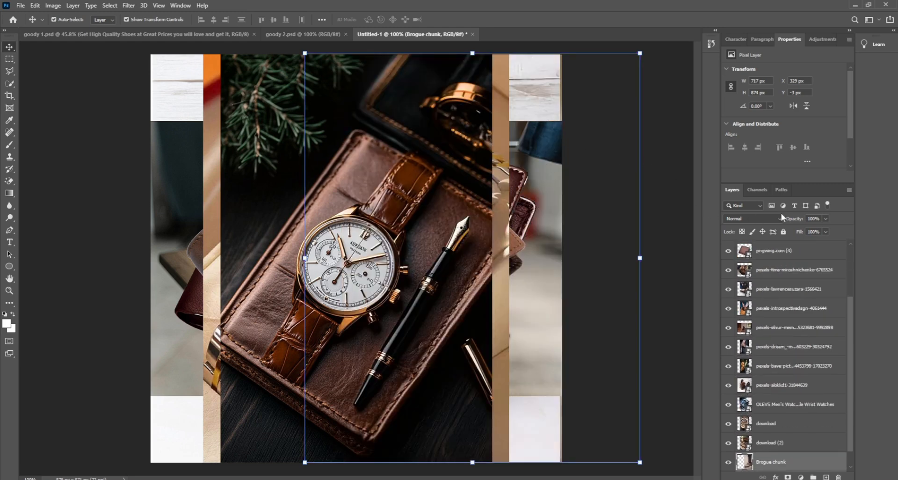
{"action": "left_click", "coordinate": [784, 231]}
Scale the 10 Inspiring Ideas watch and wallet photo to about 26% and place it in the canvas's bottom-left corner
{"action": "left_click", "coordinate": [344, 280]}
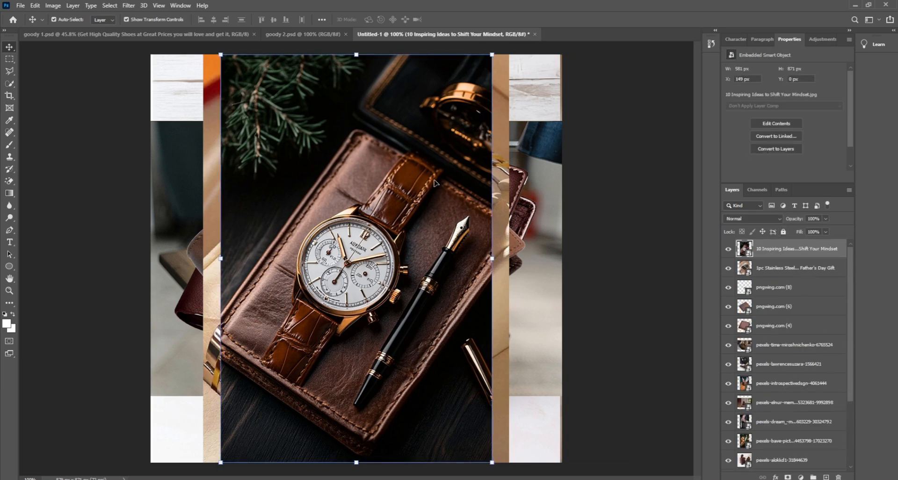
{"action": "left_click_drag", "start_coordinate": [357, 55], "coordinate": [356, 328]}
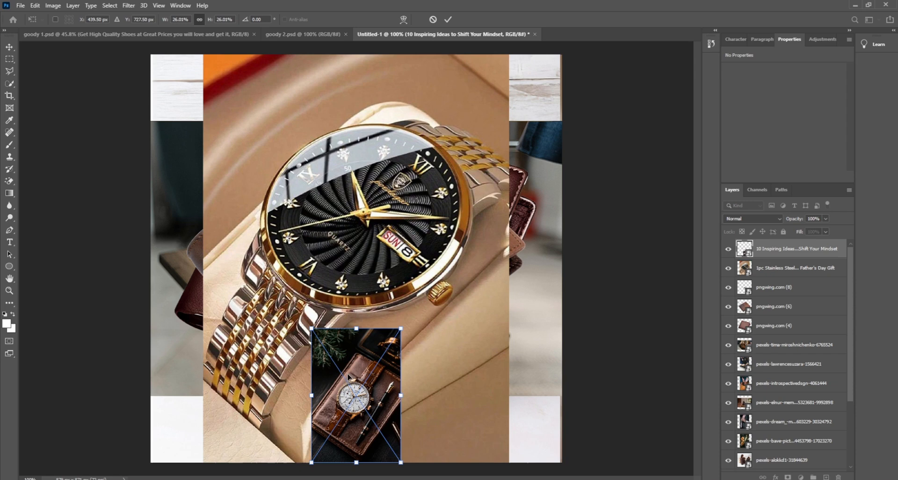
{"action": "key", "text": "Return"}
{"action": "left_click_drag", "start_coordinate": [348, 376], "coordinate": [185, 379]}
Scale the gold-and-silver quartz watch photo to about 29% and place it along the bottom edge, beside the watch-and-wallet photo
{"action": "left_click", "coordinate": [365, 259]}
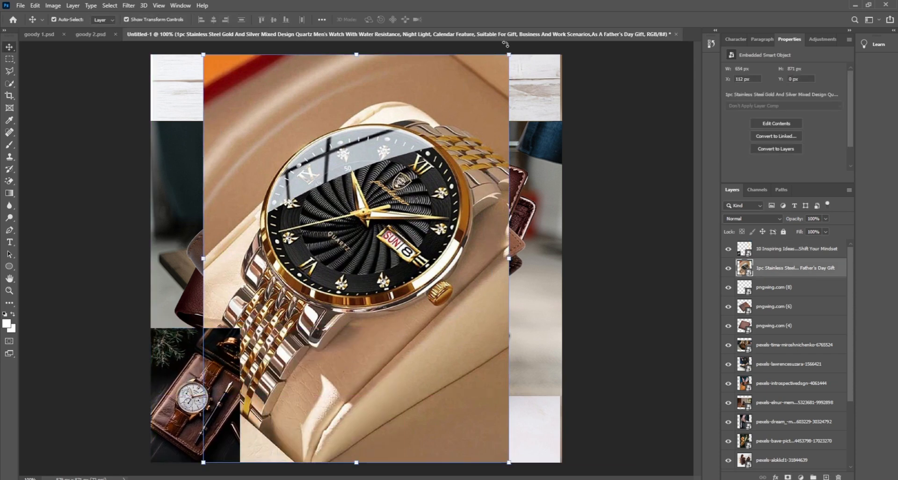
{"action": "left_click_drag", "start_coordinate": [488, 72], "coordinate": [340, 412]}
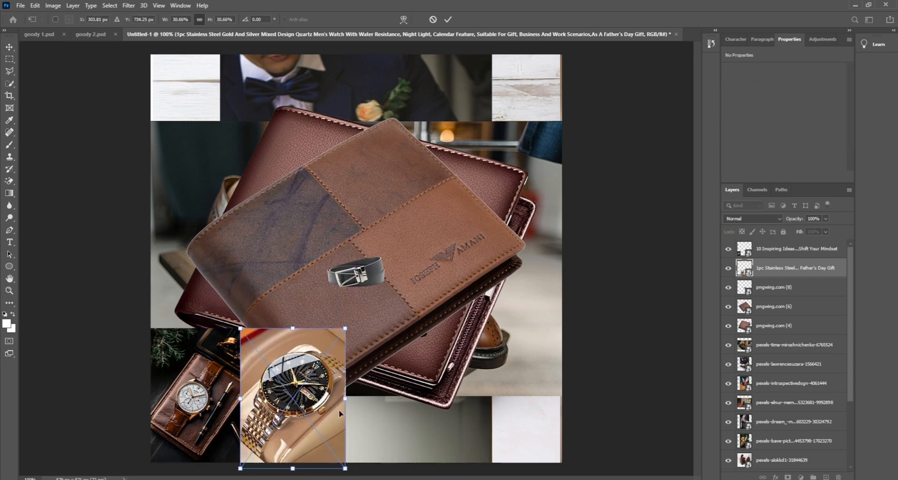
{"action": "left_click_drag", "start_coordinate": [293, 471], "coordinate": [292, 466]}
{"action": "left_click_drag", "start_coordinate": [287, 425], "coordinate": [285, 423]}
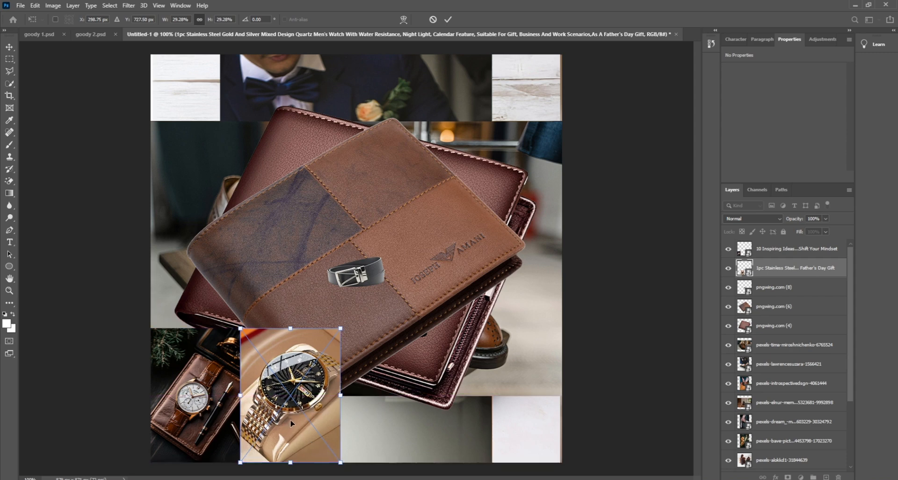
{"action": "key", "text": "Return"}
{"action": "left_click", "coordinate": [671, 307]}
Shrink the patchwork brown wallet image and place it on the canvas's left side, above the two watch photos
{"action": "left_click", "coordinate": [437, 254]}
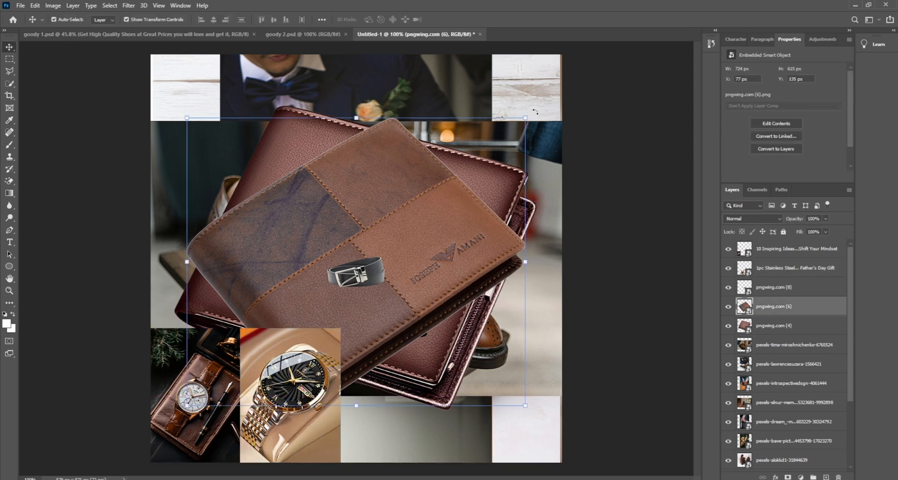
{"action": "left_click_drag", "start_coordinate": [516, 123], "coordinate": [341, 254]}
{"action": "left_click_drag", "start_coordinate": [276, 315], "coordinate": [259, 231]}
{"action": "key", "text": "Return"}
Scale the maroon wallet image to 33% and place it directly above the patchwork wallet
{"action": "left_click", "coordinate": [479, 204]}
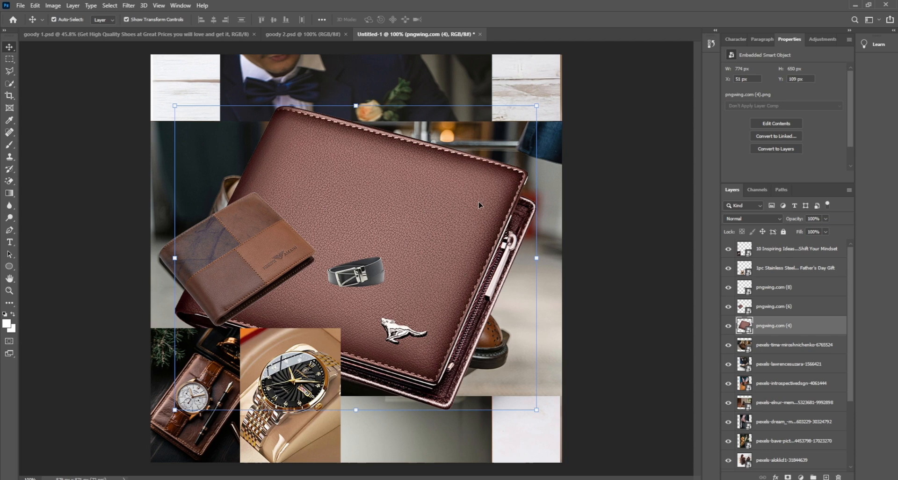
{"action": "left_click_drag", "start_coordinate": [540, 107], "coordinate": [540, 136]}
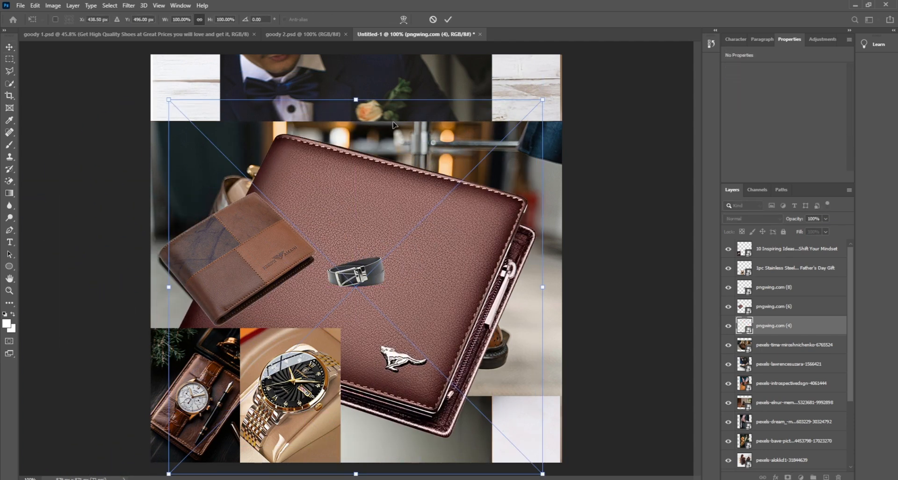
{"action": "left_click_drag", "start_coordinate": [358, 99], "coordinate": [356, 350]}
{"action": "left_click_drag", "start_coordinate": [379, 398], "coordinate": [260, 153]}
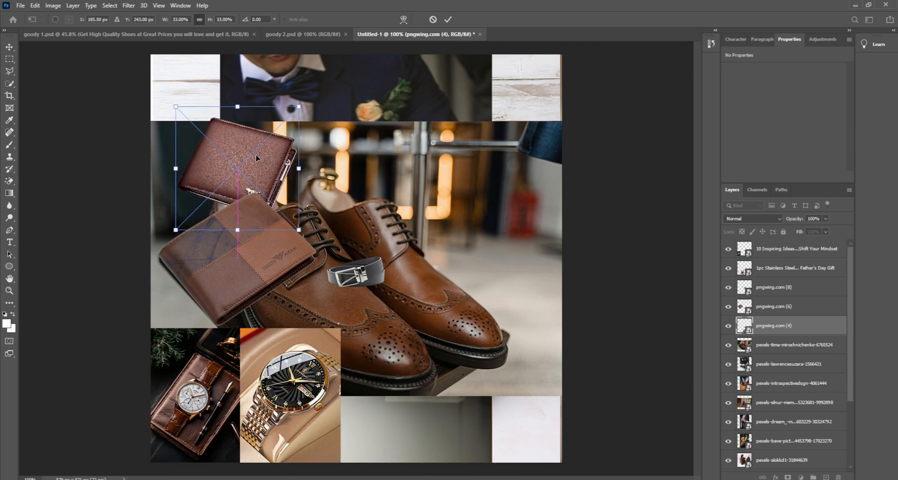
{"action": "key", "text": "Return"}
{"action": "left_click", "coordinate": [610, 160]}
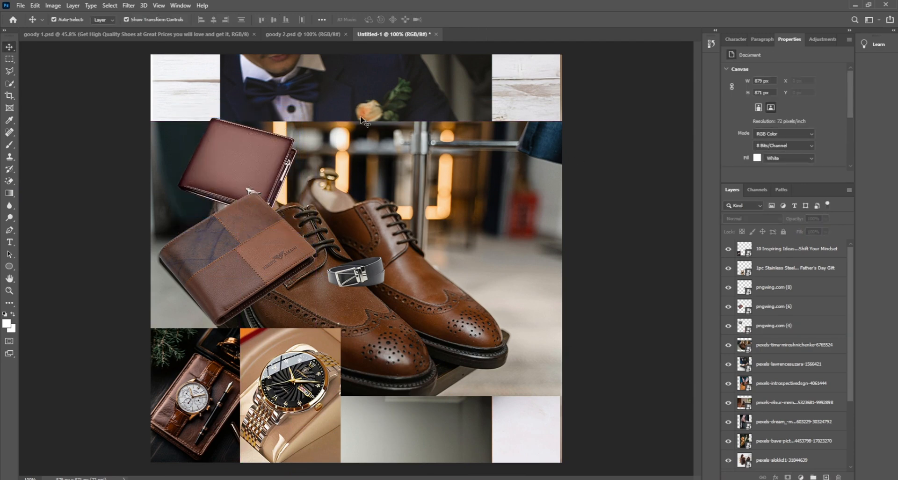
Scale the brown brogue pair photo to about 7.1% (390 x 260 px) against the canvas's right edge
{"action": "left_click", "coordinate": [429, 263]}
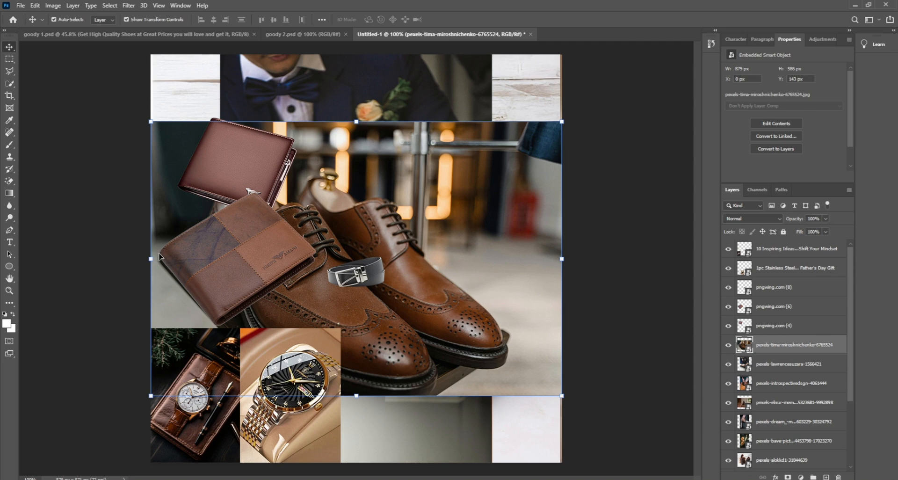
{"action": "left_click_drag", "start_coordinate": [151, 259], "coordinate": [380, 259]}
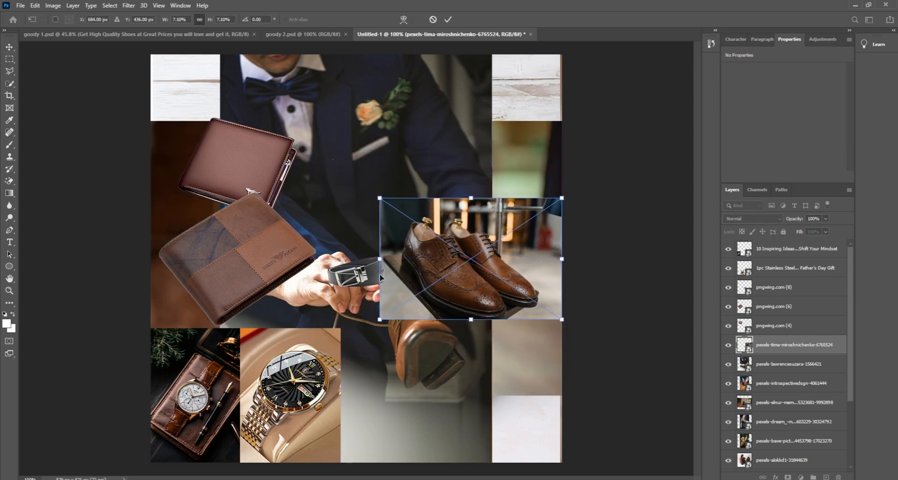
{"action": "key", "text": "Return"}
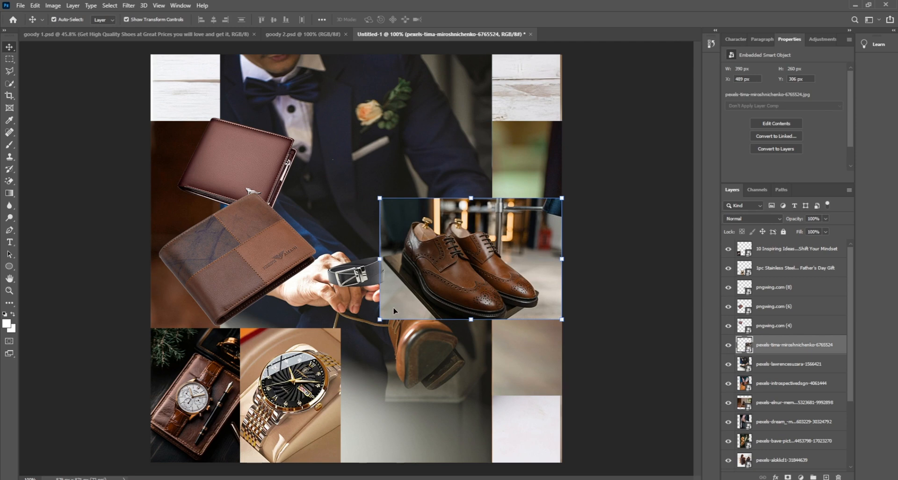
Copy a circular area of about 264 x 260 px around the brown brogues to a new layer using an elliptical selection
{"action": "left_click", "coordinate": [9, 83]}
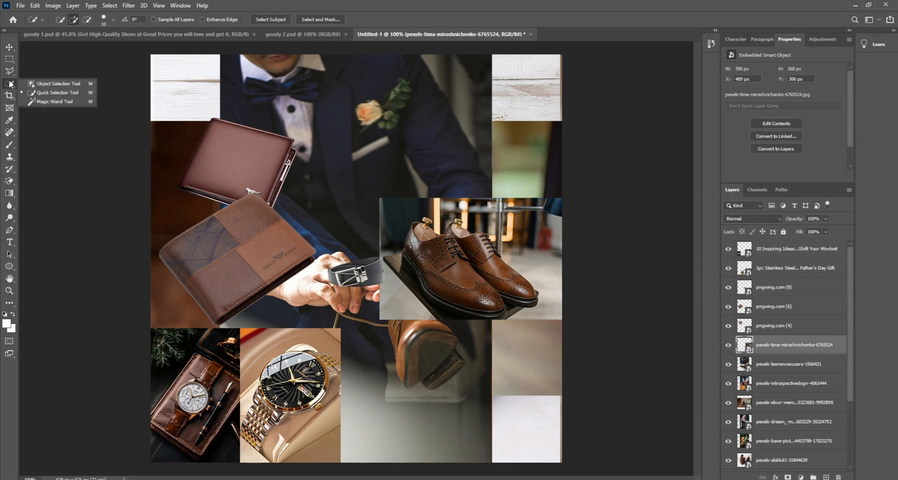
{"action": "left_click", "coordinate": [10, 59]}
{"action": "left_click", "coordinate": [62, 68]}
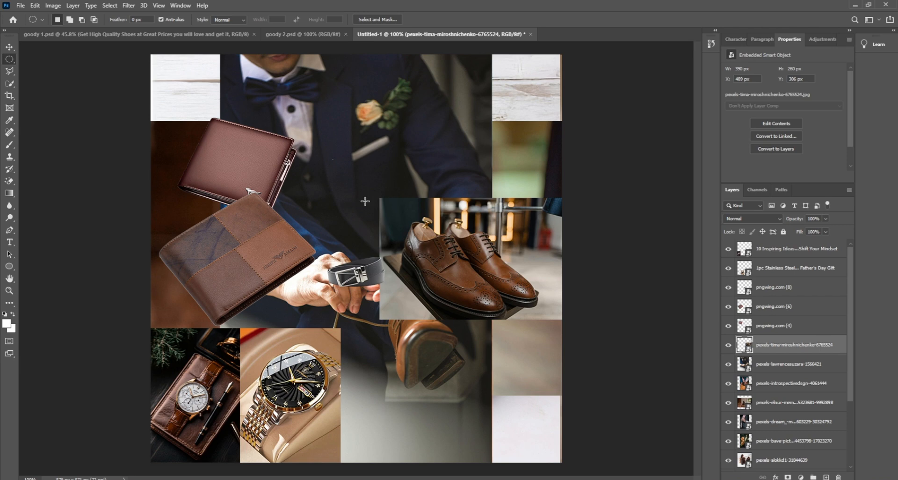
{"action": "left_click_drag", "start_coordinate": [392, 207], "coordinate": [559, 323]}
{"action": "left_click_drag", "start_coordinate": [460, 289], "coordinate": [460, 283]}
{"action": "left_click_drag", "start_coordinate": [394, 207], "coordinate": [598, 331]}
{"action": "left_click_drag", "start_coordinate": [460, 284], "coordinate": [474, 274]}
{"action": "right_click", "coordinate": [466, 274]}
{"action": "left_click", "coordinate": [508, 332]}
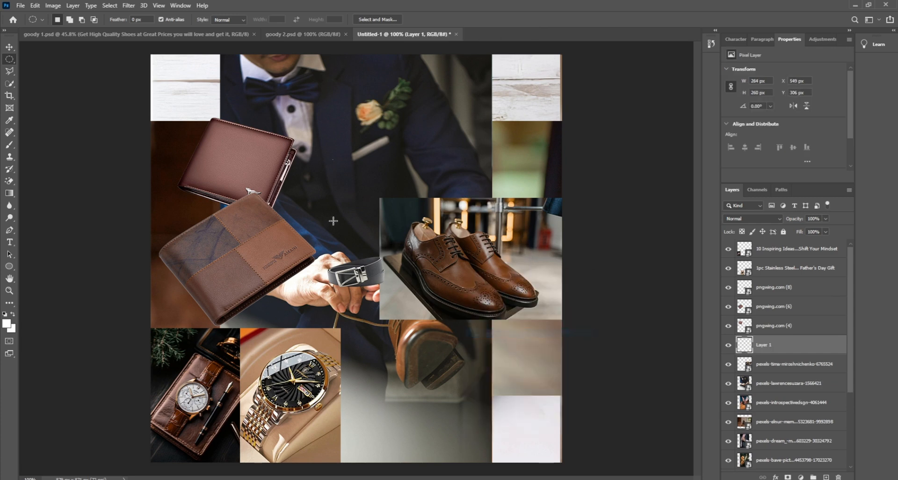
Delete the original rectangular brogue pair photo, keeping the circular cutout
{"action": "left_click", "coordinate": [10, 47]}
{"action": "left_click", "coordinate": [392, 238]}
{"action": "key", "text": "Delete"}
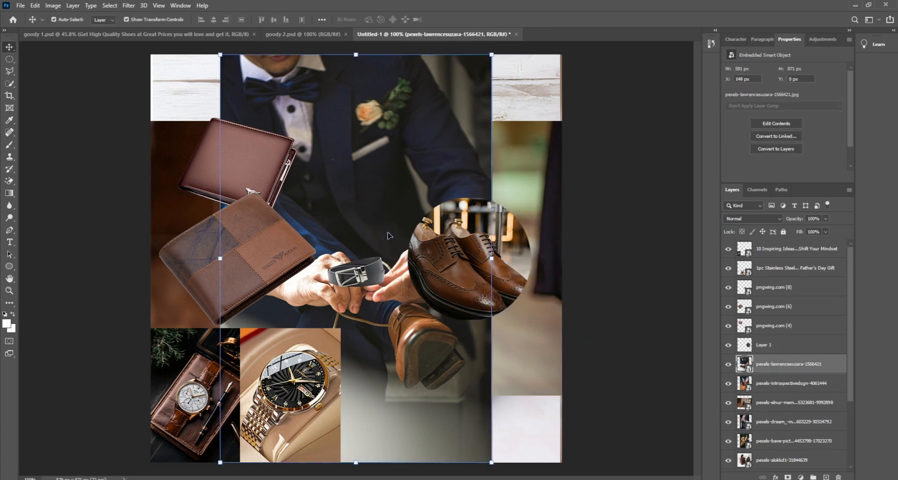
Shrink the circular brogue cutout and place it in the canvas's lower-right area
{"action": "left_click", "coordinate": [528, 233]}
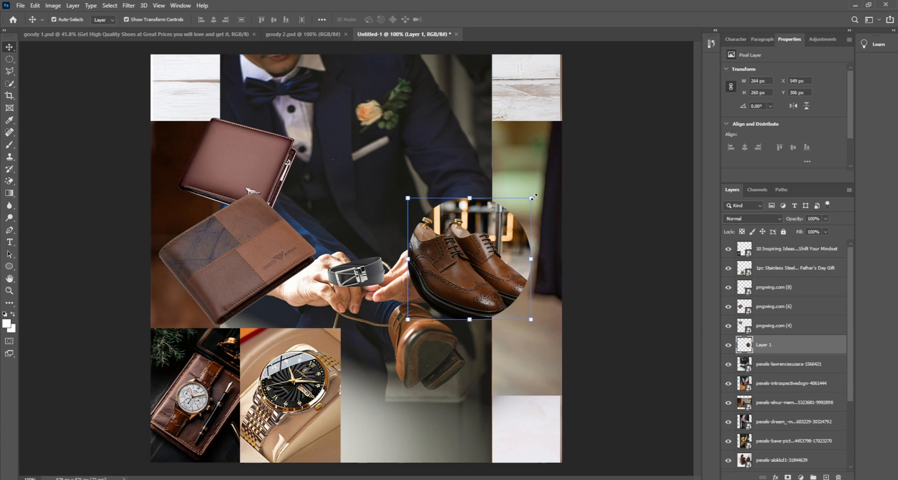
{"action": "left_click_drag", "start_coordinate": [532, 197], "coordinate": [481, 247]}
{"action": "left_click_drag", "start_coordinate": [447, 300], "coordinate": [508, 380]}
{"action": "key", "text": "Return"}
{"action": "left_click", "coordinate": [637, 273]}
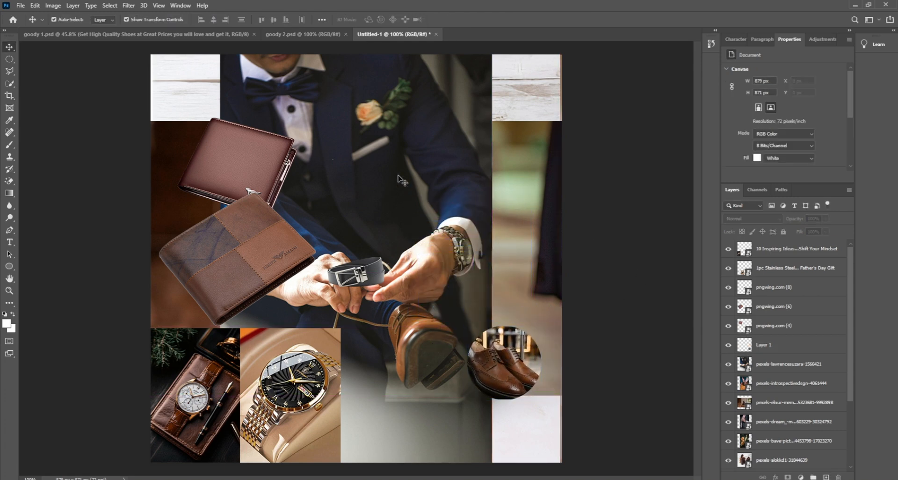
Delete the photo of the seated man in a navy suit and the photo of hands tying a brown shoe
{"action": "left_click", "coordinate": [399, 179]}
{"action": "left_click_drag", "start_coordinate": [222, 257], "coordinate": [436, 221]}
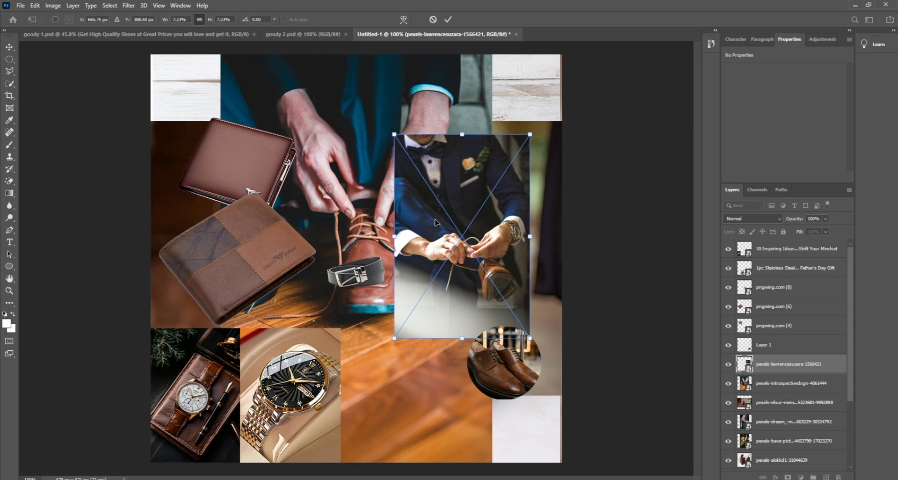
{"action": "key", "text": "Return"}
{"action": "key", "text": "Delete"}
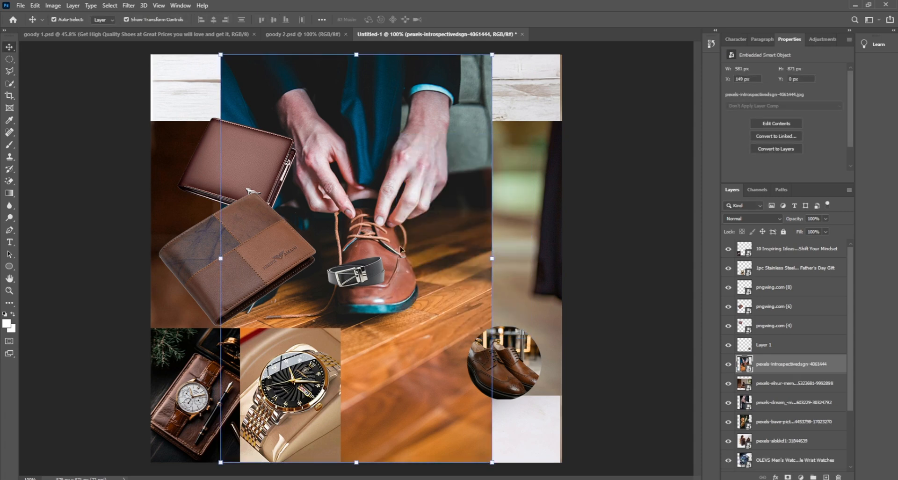
{"action": "key", "text": "Delete"}
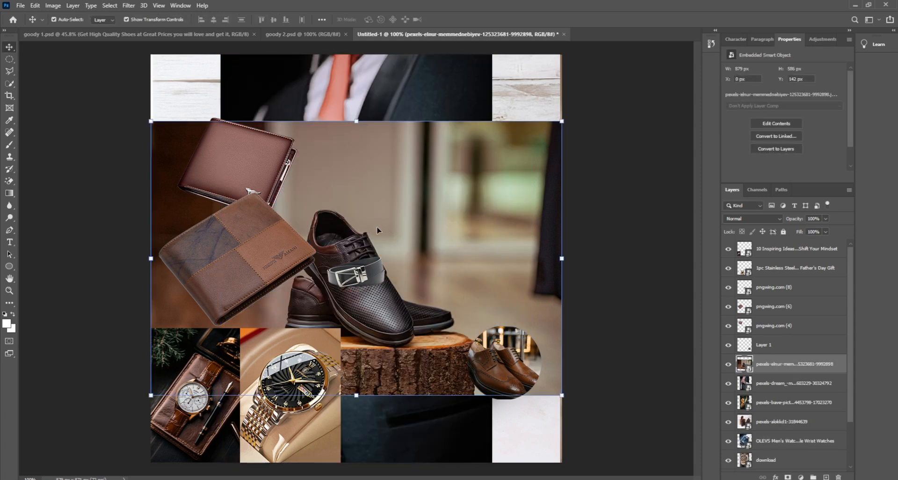
Move the shoes-on-log photo toward the canvas's upper right and copy a circular area of about 403 px around the shoes to a new layer
{"action": "left_click_drag", "start_coordinate": [378, 230], "coordinate": [434, 145]}
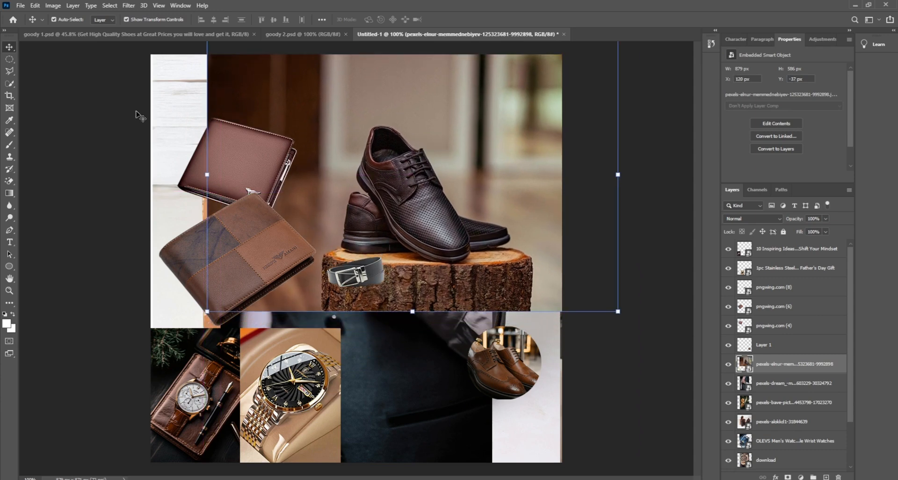
{"action": "left_click", "coordinate": [10, 59]}
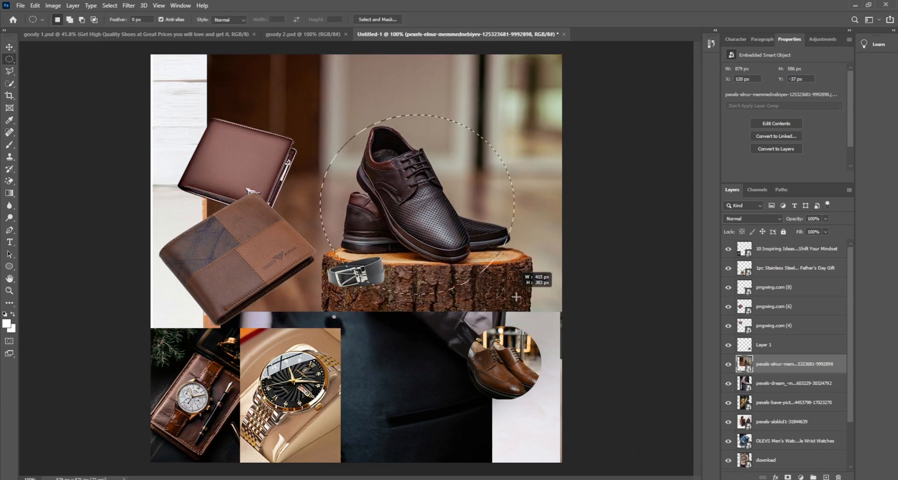
{"action": "left_click_drag", "start_coordinate": [515, 297], "coordinate": [517, 302]}
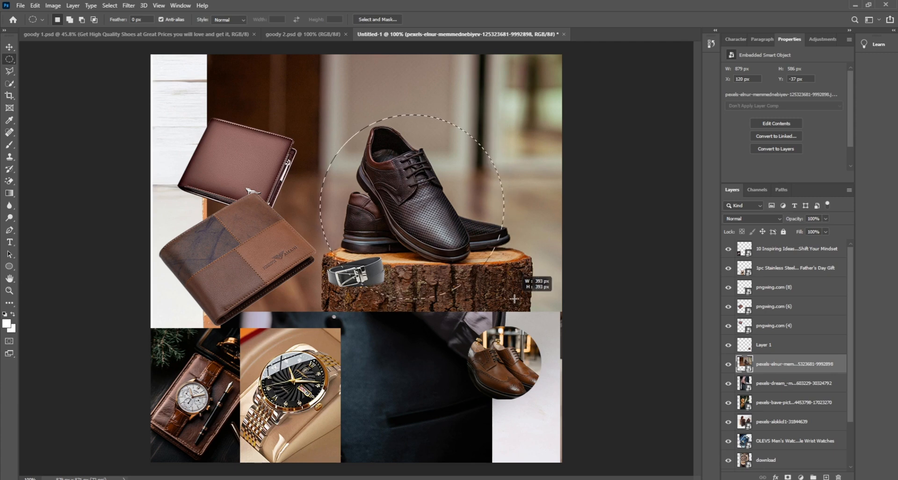
{"action": "right_click", "coordinate": [443, 262]}
{"action": "left_click", "coordinate": [465, 316]}
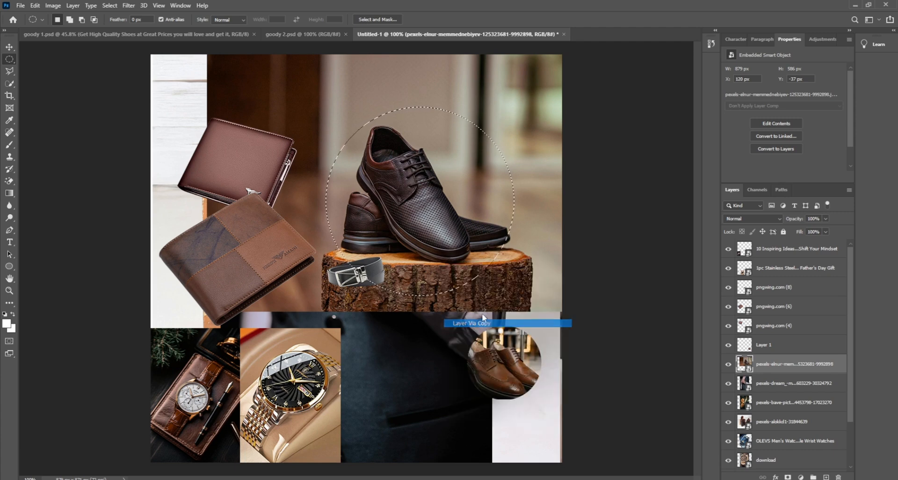
Delete the original shoes-on-log photo, keeping its circular cutout
{"action": "left_click", "coordinate": [10, 48]}
{"action": "left_click", "coordinate": [234, 84]}
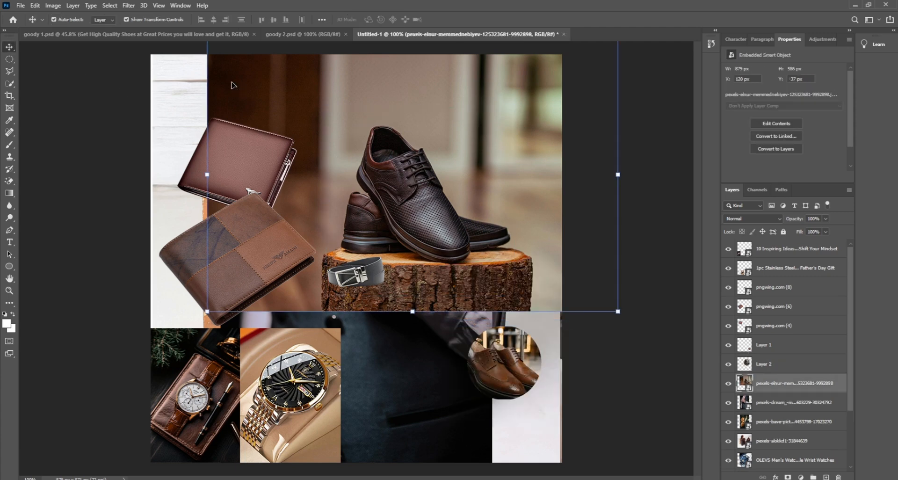
{"action": "key", "text": "Delete"}
Scale the circular shoes-on-log cutout to about 157 x 157 px and place it just above the circular brogue cutout
{"action": "left_click", "coordinate": [420, 149]}
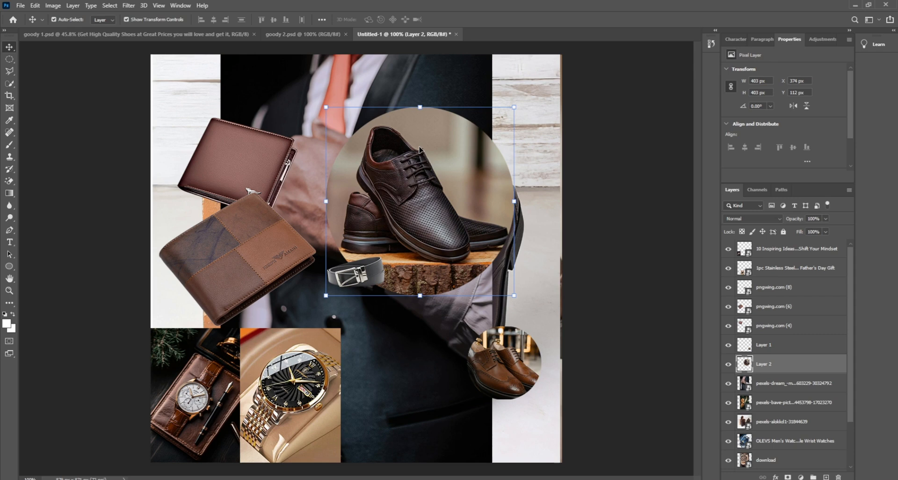
{"action": "left_click_drag", "start_coordinate": [332, 103], "coordinate": [448, 218]}
{"action": "left_click_drag", "start_coordinate": [452, 250], "coordinate": [478, 287]}
{"action": "key", "text": "Return"}
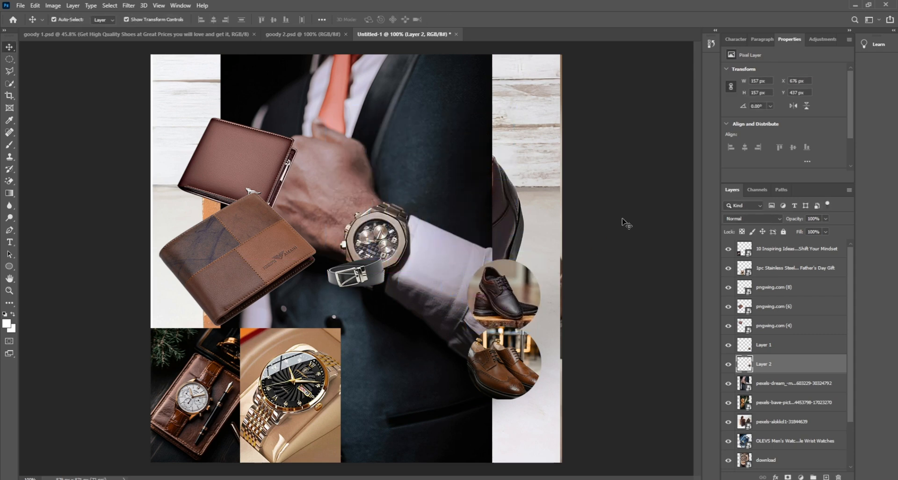
Try the photo of the man with the coral tie and wristwatch at about 22.7% against the right edge, and delete it
{"action": "left_click_drag", "start_coordinate": [392, 217], "coordinate": [460, 188]}
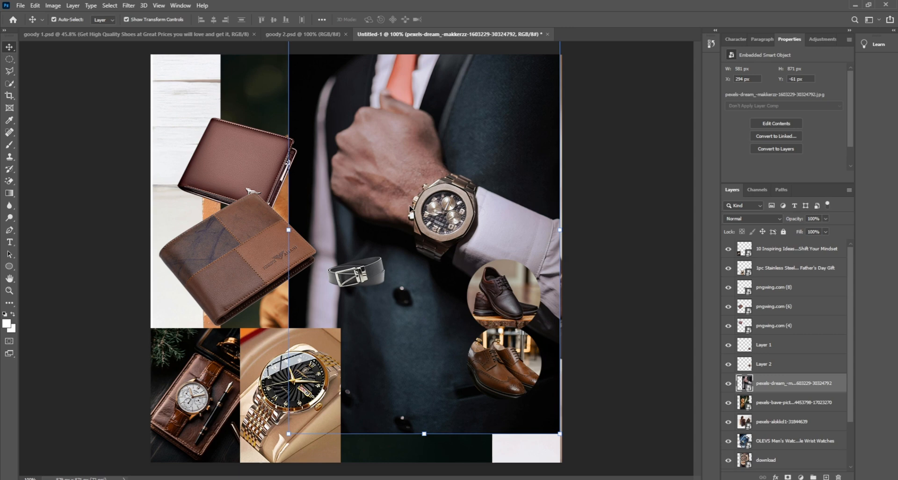
{"action": "left_click_drag", "start_coordinate": [291, 229], "coordinate": [357, 227]}
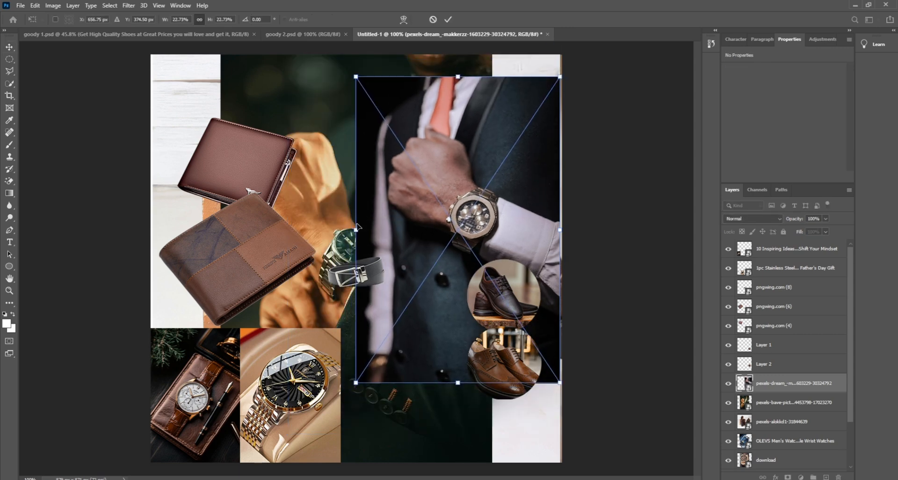
{"action": "key", "text": "Return"}
{"action": "key", "text": "Delete"}
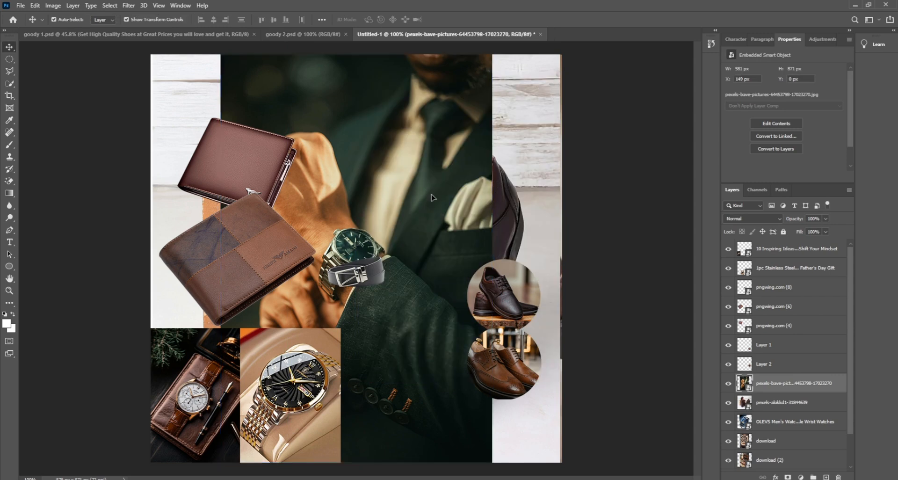
Scale the green-suited man photo to about 449 x 673 px and place it in the canvas's upper-left area behind the wallets
{"action": "left_click_drag", "start_coordinate": [435, 200], "coordinate": [328, 157]}
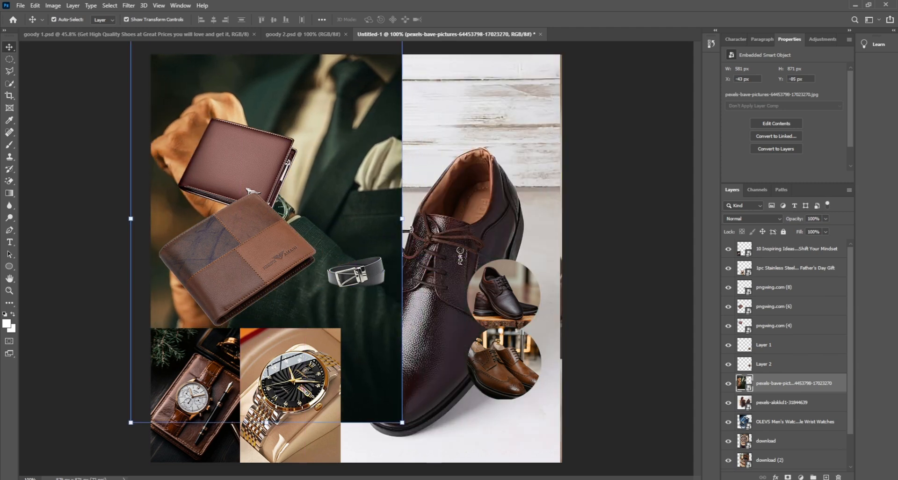
{"action": "left_click_drag", "start_coordinate": [400, 218], "coordinate": [340, 218]}
{"action": "left_click_drag", "start_coordinate": [268, 99], "coordinate": [268, 92]}
{"action": "key", "text": "Return"}
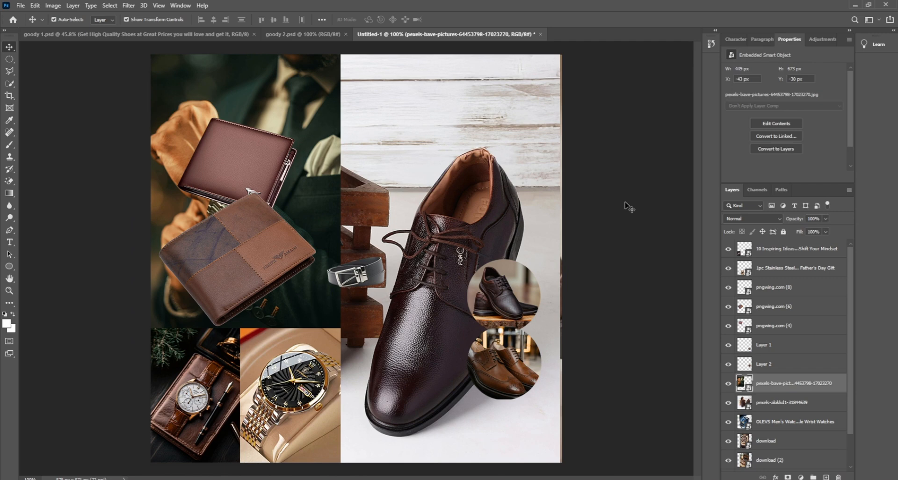
{"action": "left_click", "coordinate": [626, 206]}
Scale the dark brown shoes photo to about 392 x 392 px and copy a circular area about 365 px wide onto a new layer
{"action": "left_click_drag", "start_coordinate": [427, 139], "coordinate": [491, 109]}
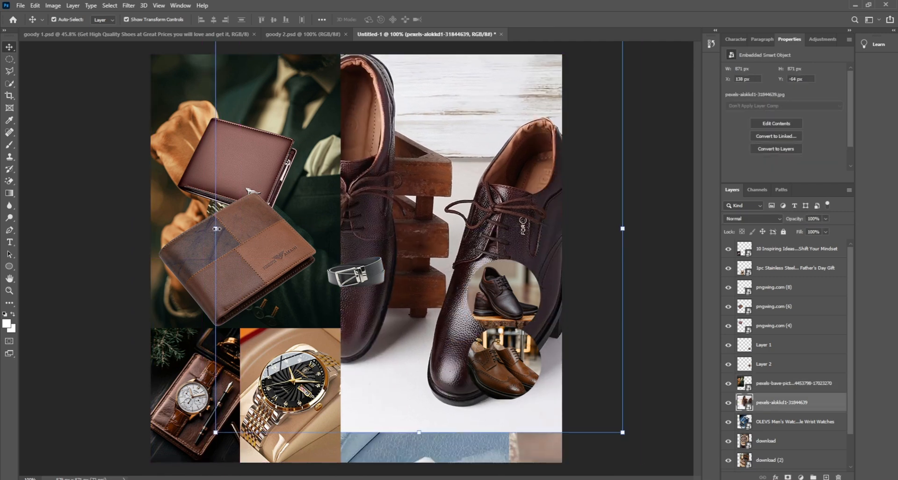
{"action": "left_click_drag", "start_coordinate": [217, 228], "coordinate": [387, 152]}
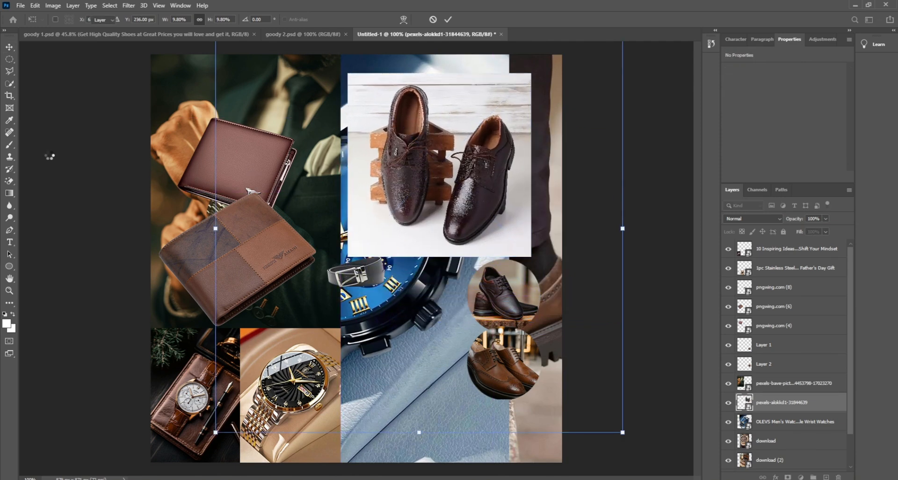
{"action": "left_click", "coordinate": [10, 60]}
{"action": "left_click_drag", "start_coordinate": [360, 87], "coordinate": [523, 255]}
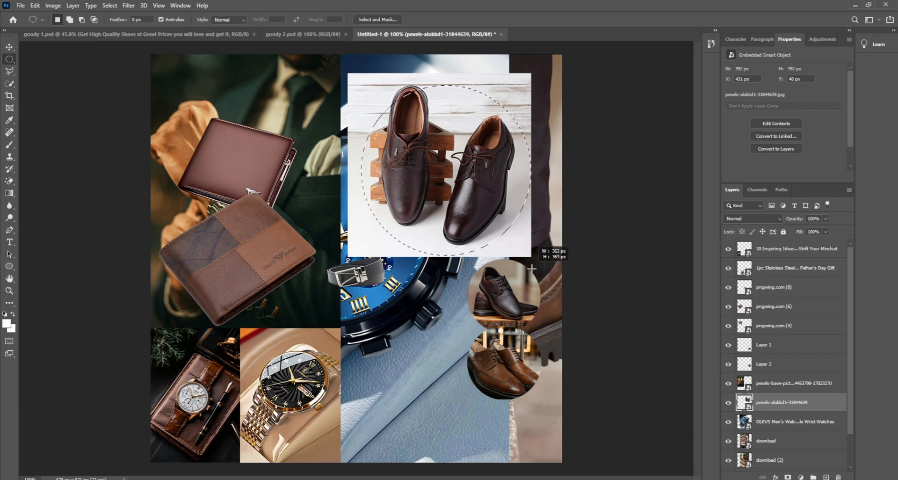
{"action": "left_click_drag", "start_coordinate": [482, 215], "coordinate": [475, 207]}
{"action": "right_click", "coordinate": [438, 190]}
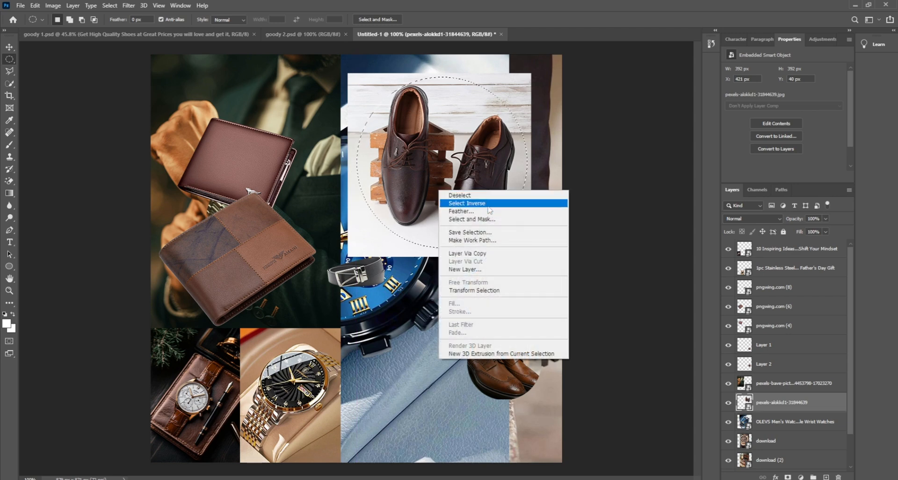
{"action": "left_click", "coordinate": [487, 252]}
{"action": "key", "text": "v"}
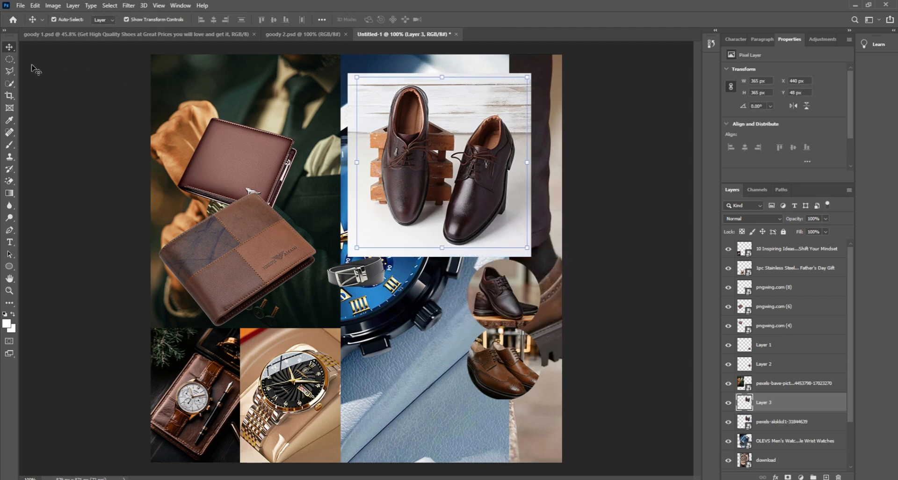
Delete the original square photo of the dark brown shoes, keeping its circular cutout
{"action": "left_click", "coordinate": [355, 245]}
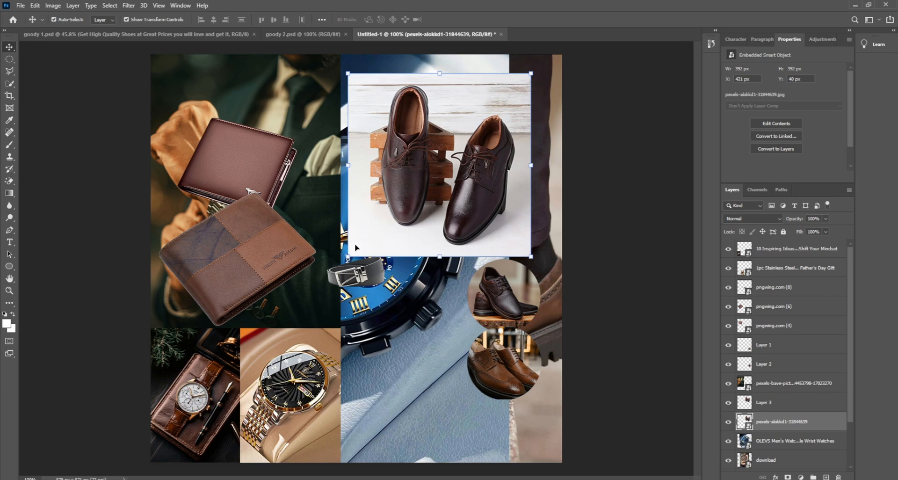
{"action": "key", "text": "Delete"}
{"action": "left_click", "coordinate": [616, 285]}
Scale the circular dark brown shoes cutout to about 216 x 216 px and place it just above the circular shoes-on-log cutout
{"action": "left_click", "coordinate": [447, 103]}
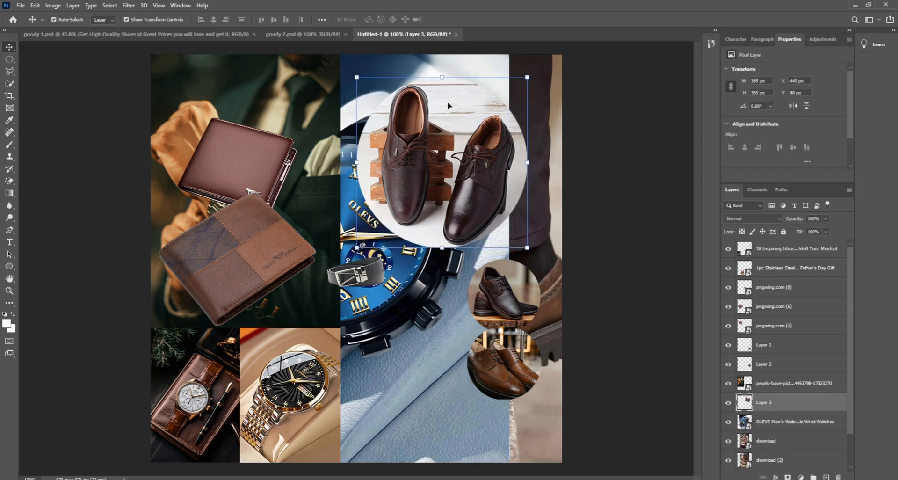
{"action": "left_click_drag", "start_coordinate": [442, 78], "coordinate": [442, 146]}
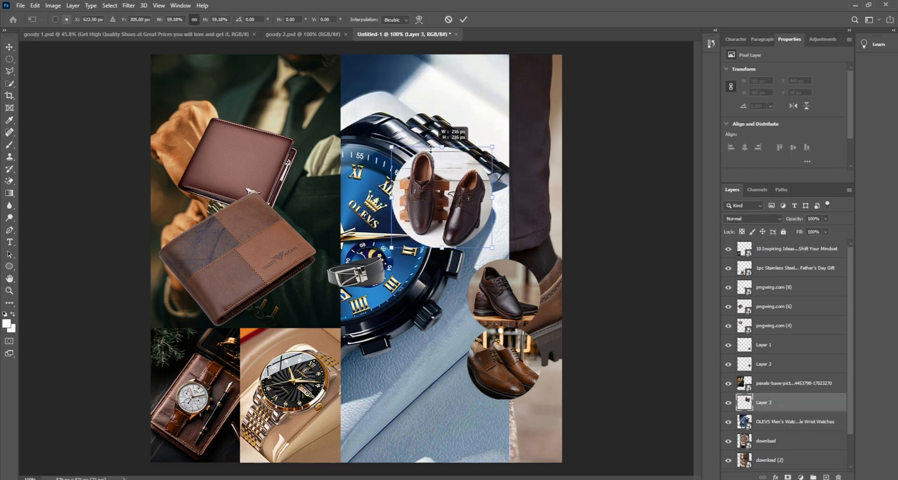
{"action": "left_click_drag", "start_coordinate": [456, 205], "coordinate": [518, 217]}
{"action": "key", "text": "Return"}
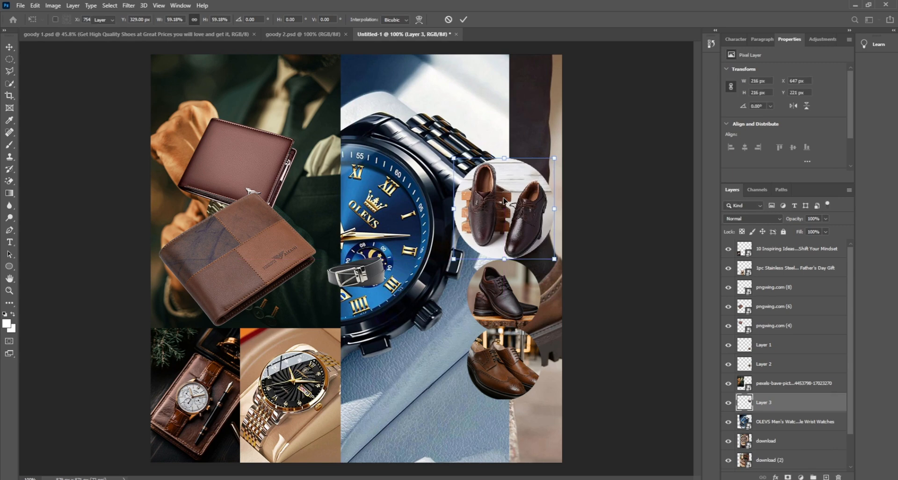
{"action": "left_click", "coordinate": [638, 242]}
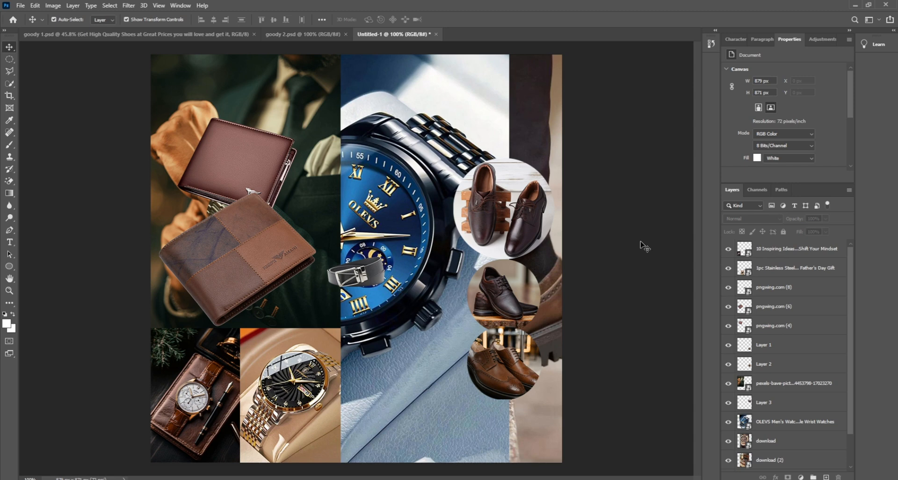
Scale the blue OLEVS watch photo to about 29.2% and fit it beside the gold watch photo along the canvas's bottom edge
{"action": "left_click_drag", "start_coordinate": [406, 169], "coordinate": [425, 114]}
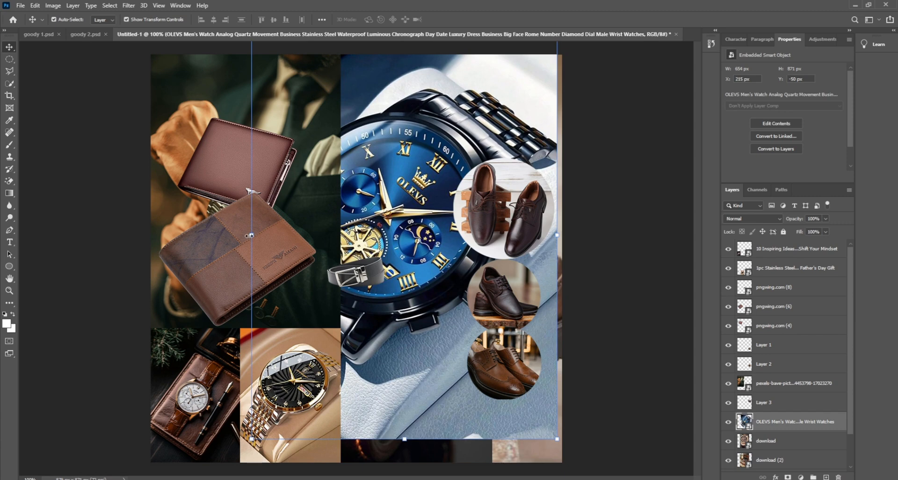
{"action": "left_click_drag", "start_coordinate": [249, 235], "coordinate": [350, 350]}
{"action": "left_click_drag", "start_coordinate": [411, 272], "coordinate": [385, 328]}
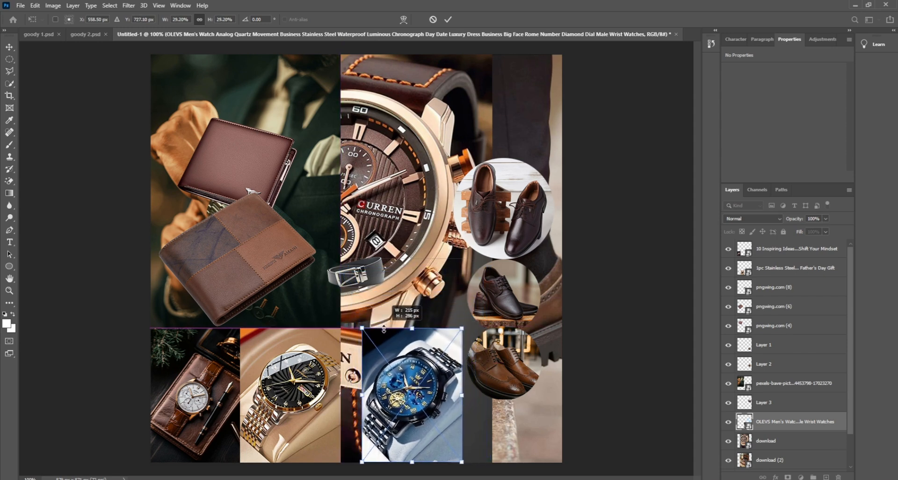
{"action": "left_click_drag", "start_coordinate": [403, 360], "coordinate": [383, 360]}
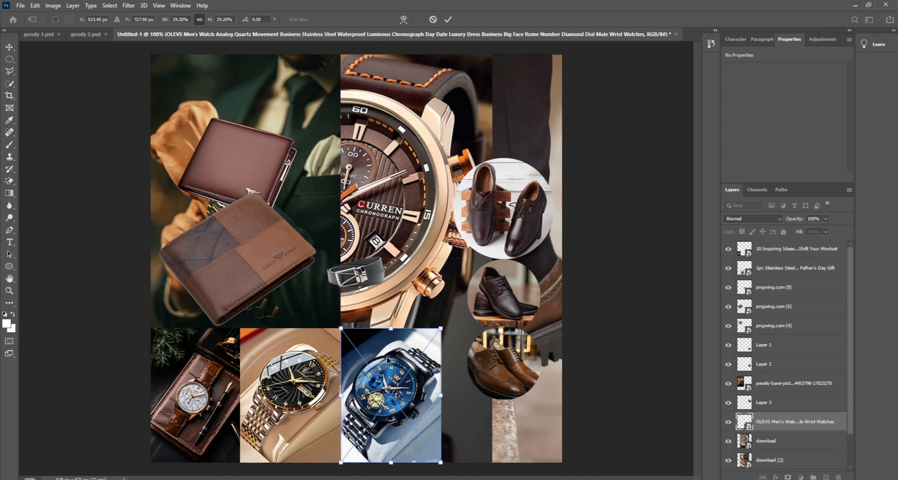
{"action": "key", "text": "Return"}
{"action": "left_click", "coordinate": [601, 351]}
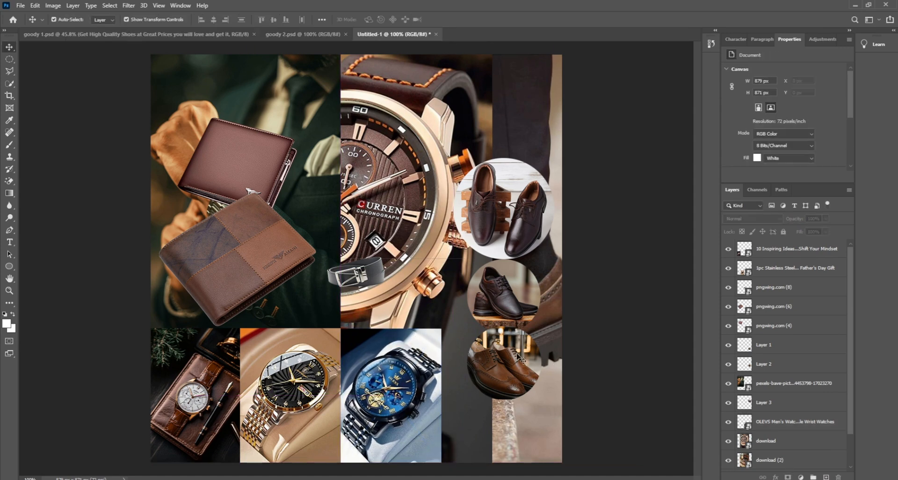
Scale the Curren watch photo to about 190 x 286 px and fit it beside the blue watch photo along the canvas's bottom edge
{"action": "left_click", "coordinate": [407, 224]}
{"action": "left_click_drag", "start_coordinate": [356, 53], "coordinate": [357, 255]}
{"action": "left_click_drag", "start_coordinate": [359, 296], "coordinate": [512, 293]}
{"action": "left_click_drag", "start_coordinate": [509, 252], "coordinate": [509, 286]}
{"action": "mouse_move", "coordinate": [503, 346]}
{"action": "left_mouse_down"}
{"action": "mouse_move", "coordinate": [481, 351]}
{"action": "mouse_move", "coordinate": [493, 347]}
{"action": "left_mouse_up"}
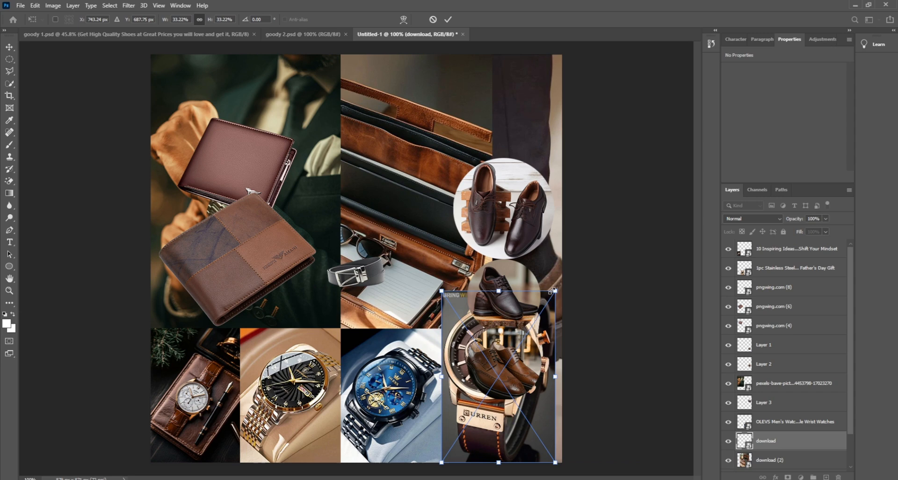
{"action": "left_click_drag", "start_coordinate": [555, 291], "coordinate": [486, 326]}
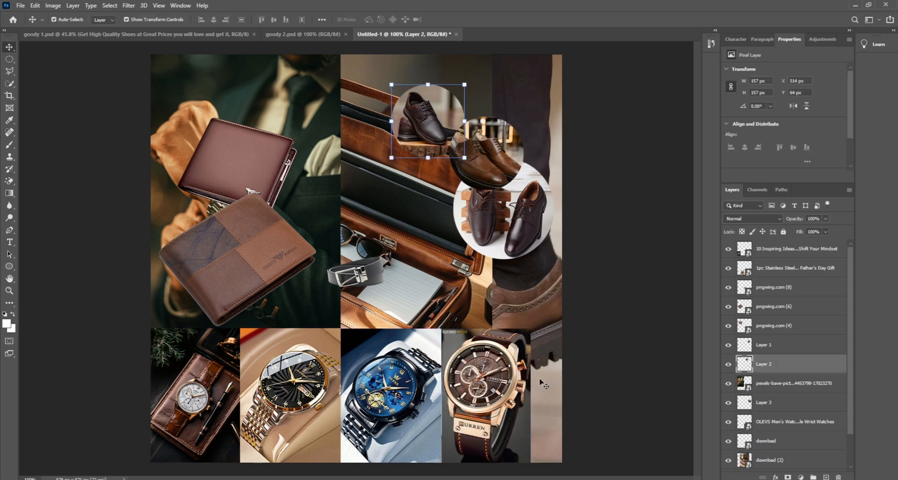
{"action": "left_click", "coordinate": [669, 373]}
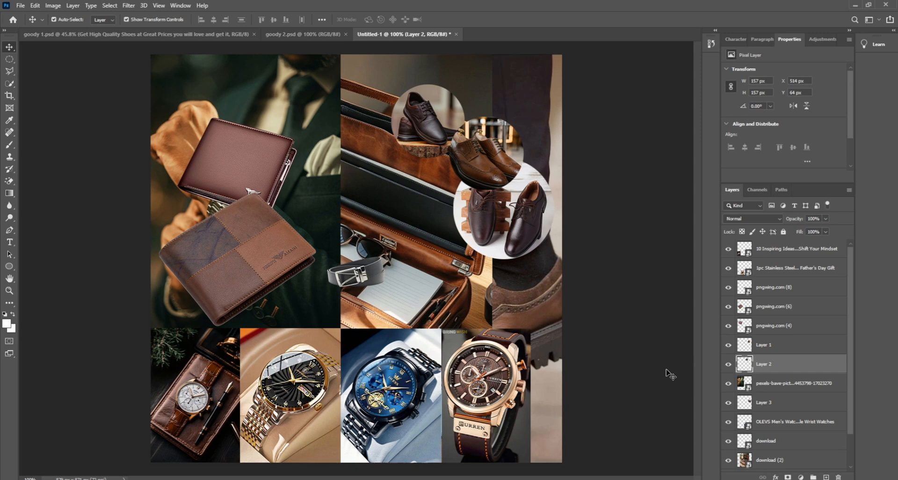
Scale the open leather briefcase photo to about 204 x 305 px and place it just above the blue and Curren watch photos
{"action": "left_click", "coordinate": [428, 282]}
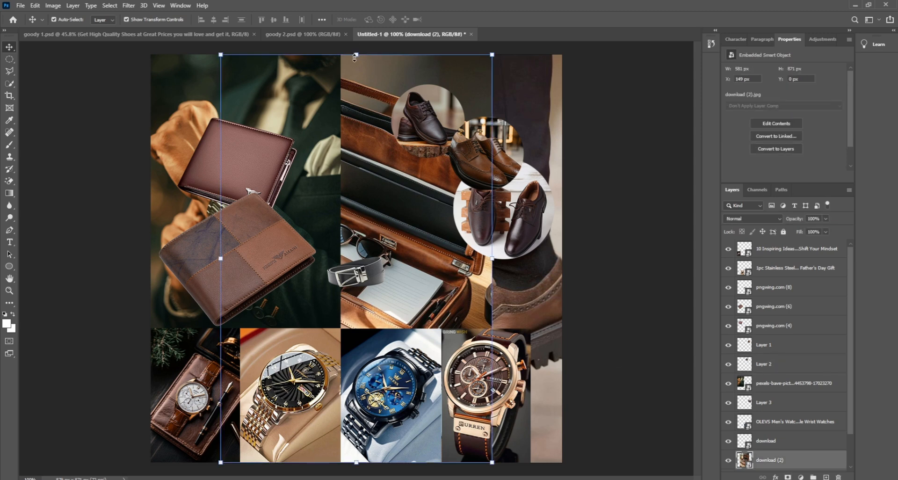
{"action": "left_click_drag", "start_coordinate": [355, 56], "coordinate": [372, 196]}
{"action": "left_click_drag", "start_coordinate": [398, 282], "coordinate": [448, 153]}
{"action": "left_click_drag", "start_coordinate": [406, 60], "coordinate": [405, 186]}
{"action": "left_click_drag", "start_coordinate": [409, 253], "coordinate": [445, 253]}
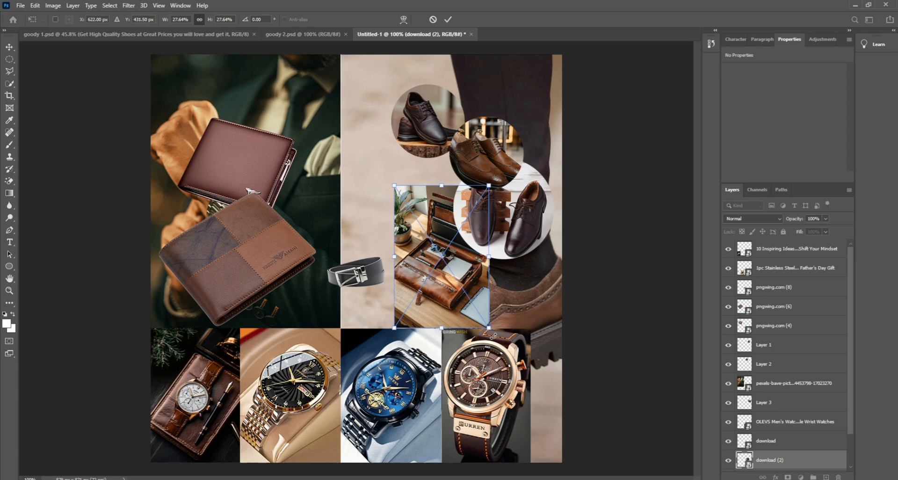
{"action": "key", "text": "Return"}
Delete the Curren watch photo and fit the briefcase photo in its place at about 191 x 286 px
{"action": "left_click", "coordinate": [518, 400]}
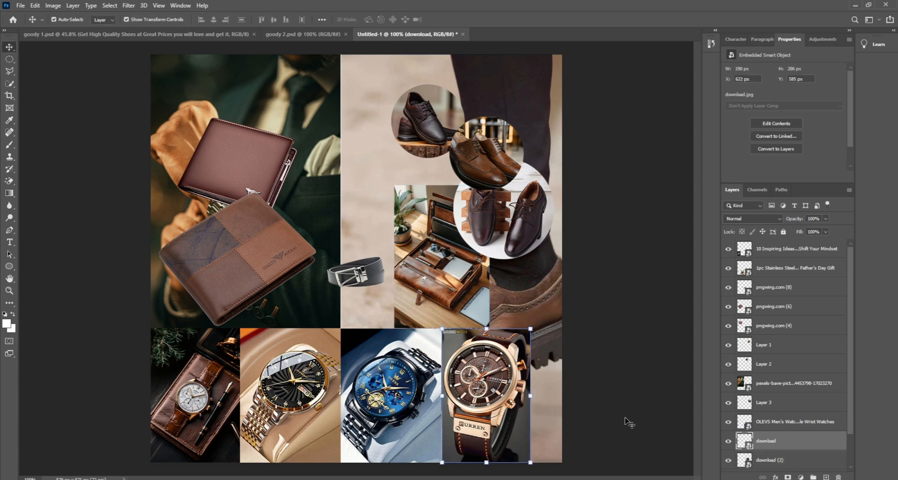
{"action": "key", "text": "Delete"}
{"action": "left_click_drag", "start_coordinate": [444, 258], "coordinate": [496, 392]}
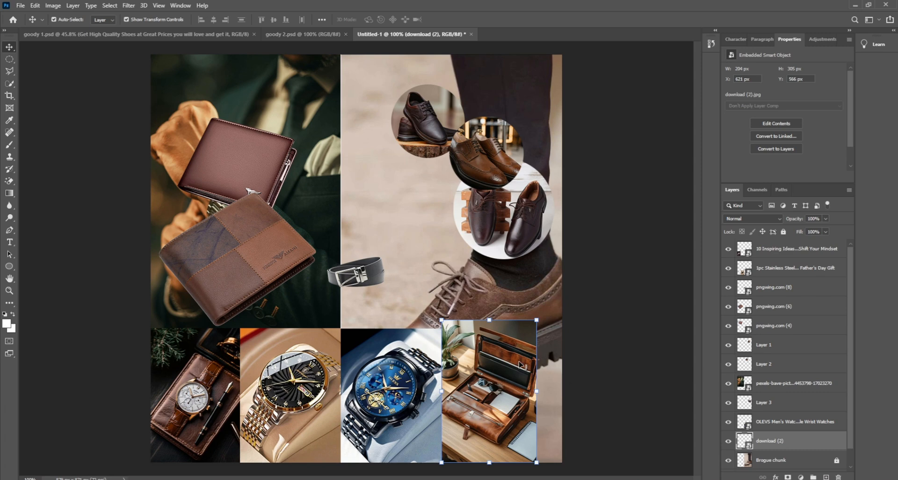
{"action": "left_click_drag", "start_coordinate": [489, 321], "coordinate": [487, 329]}
{"action": "left_click_drag", "start_coordinate": [486, 373], "coordinate": [484, 372]}
{"action": "key", "text": "Return"}
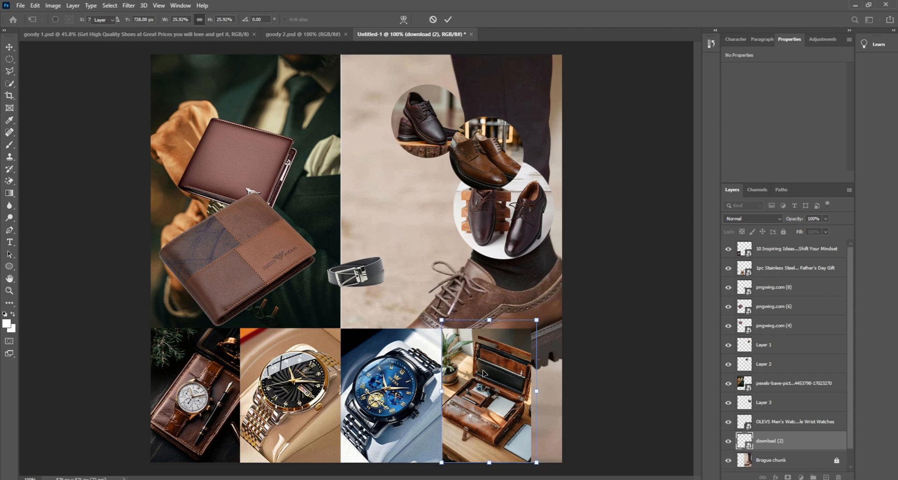
Swap the briefcase and gold watch photos so the briefcase sits beside the leather journal photo and the gold watch beside the blue watch
{"action": "left_click_drag", "start_coordinate": [488, 392], "coordinate": [241, 395]}
{"action": "left_click_drag", "start_coordinate": [352, 401], "coordinate": [518, 401]}
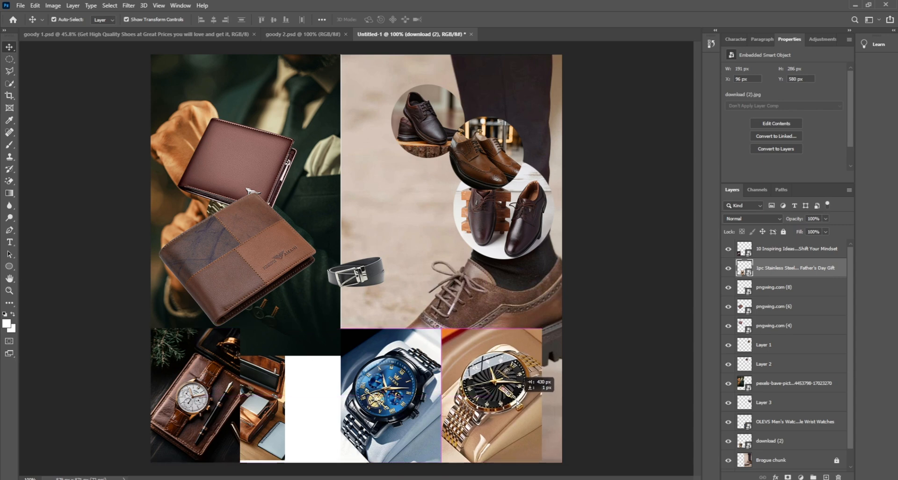
{"action": "left_click_drag", "start_coordinate": [268, 393], "coordinate": [312, 405]}
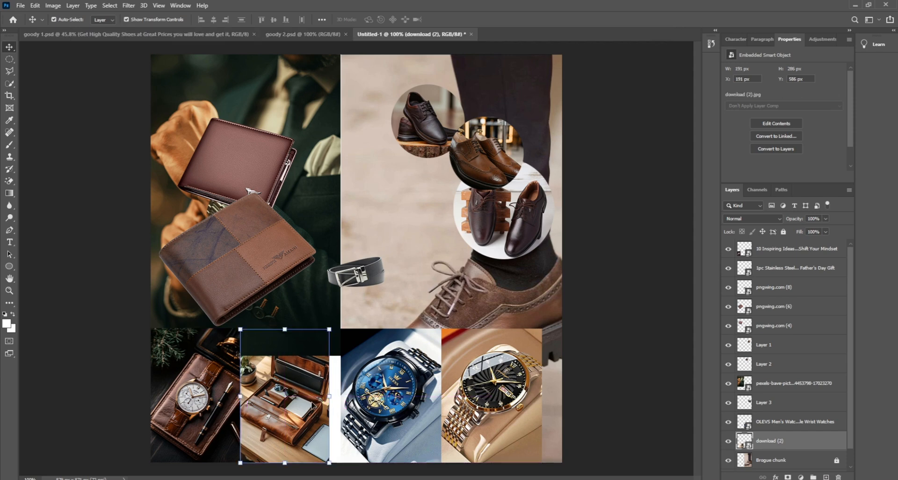
Bring the briefcase photo forward in the layer order, above the green-suited man photo
{"action": "key", "text": "ctrl+bracketright"}
{"action": "key", "text": "ctrl+bracketright"}
{"action": "key", "text": "ctrl+bracketright"}
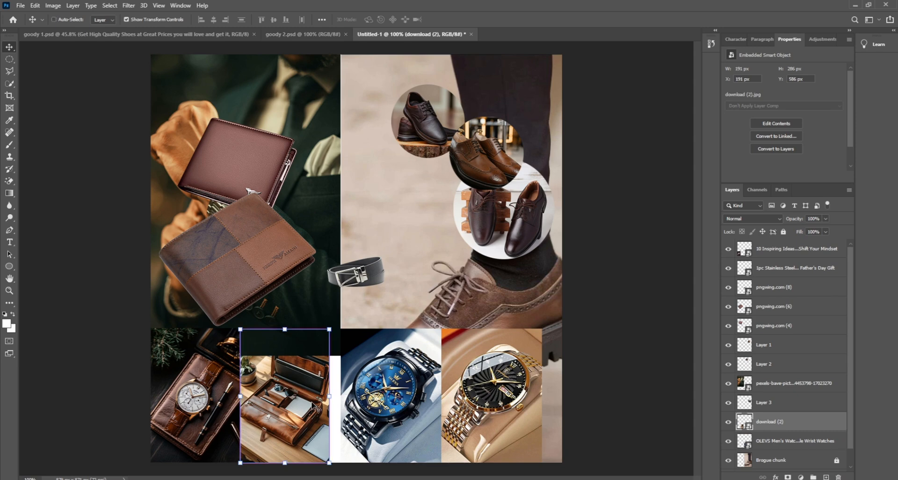
{"action": "left_click", "coordinate": [606, 367]}
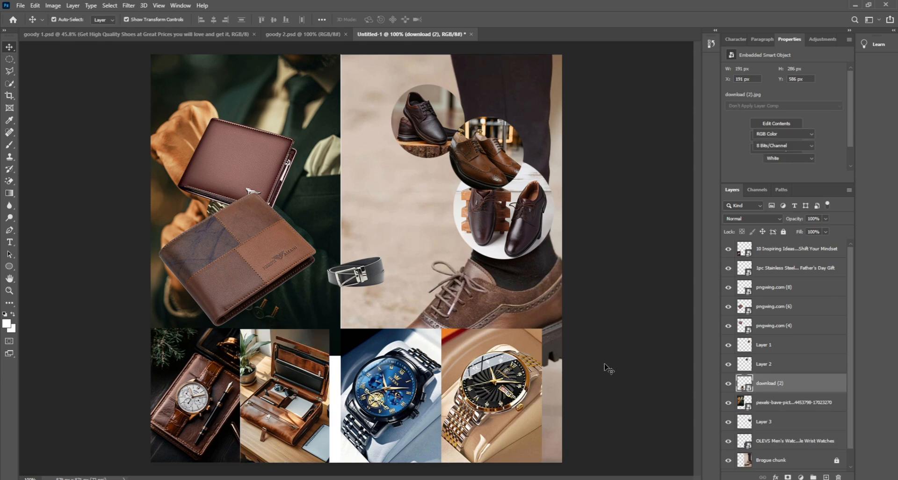
Move the leather journal and briefcase photos together out of the bottom row, over the large brogue shoe
{"action": "left_click", "coordinate": [319, 289]}
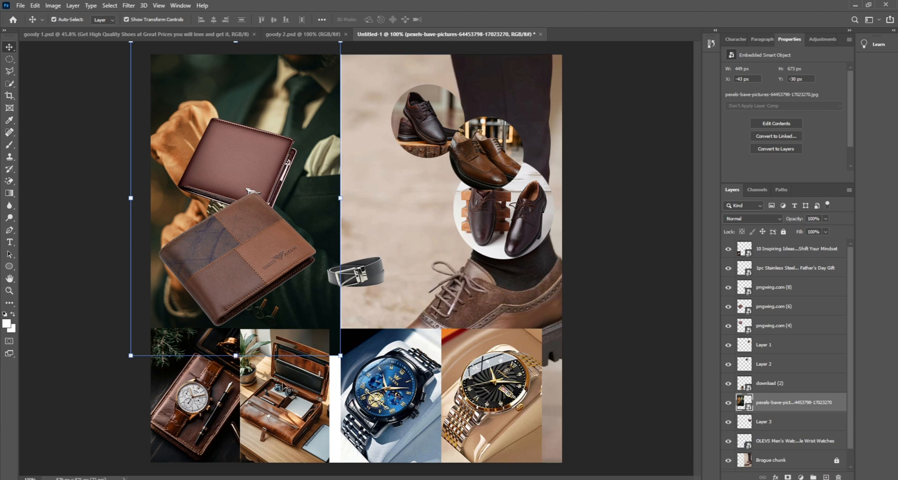
{"action": "left_click", "coordinate": [214, 406], "text": "shift"}
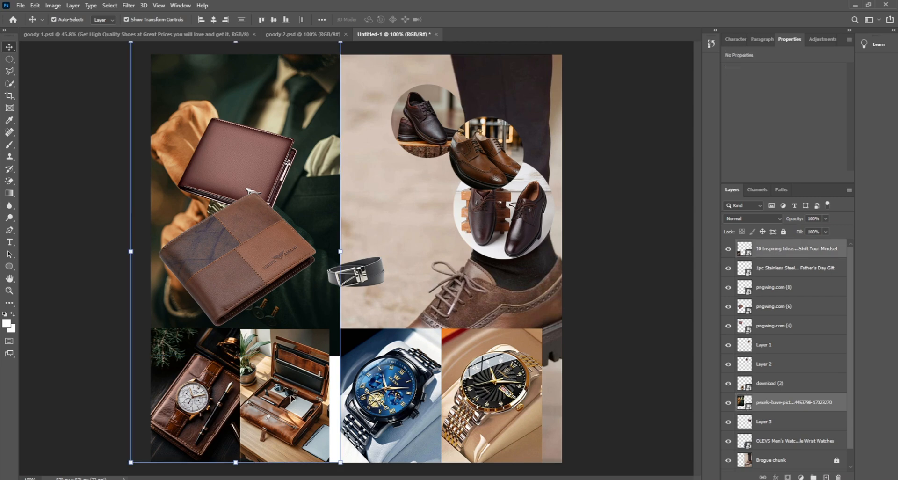
{"action": "left_click", "coordinate": [292, 396]}
{"action": "left_click", "coordinate": [216, 403], "text": "shift"}
{"action": "left_click_drag", "start_coordinate": [216, 403], "coordinate": [417, 301]}
Move the blue and gold watch photos together to the canvas's bottom-left corner and scale them to about 94.4% to match the suit photo's right edge
{"action": "left_click", "coordinate": [388, 428]}
{"action": "left_click", "coordinate": [468, 424], "text": "shift"}
{"action": "left_click_drag", "start_coordinate": [469, 423], "coordinate": [287, 422]}
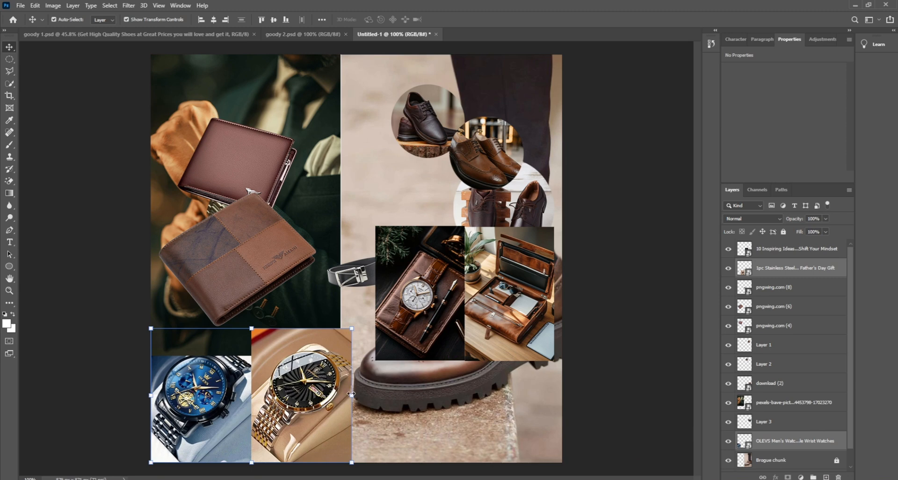
{"action": "left_click_drag", "start_coordinate": [352, 394], "coordinate": [318, 402]}
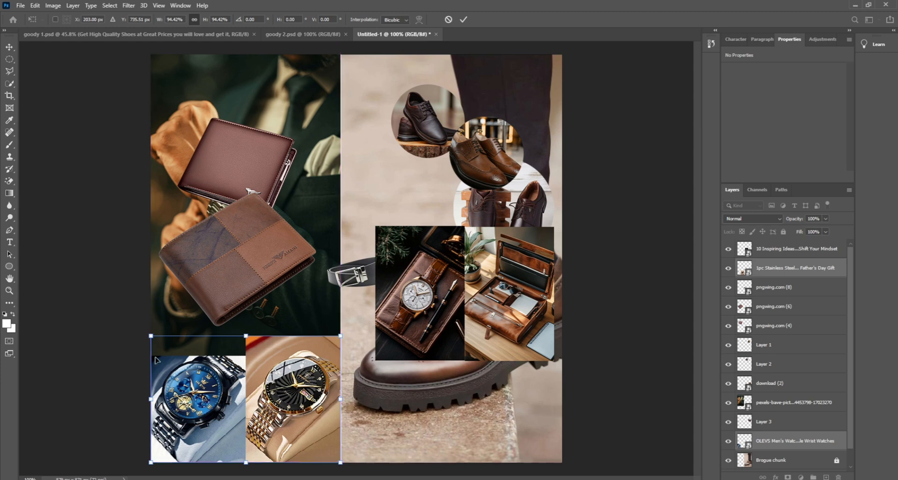
{"action": "key", "text": "Return"}
Send the green-suited man photo backward in the layer order, behind the blue watch photo
{"action": "left_click", "coordinate": [80, 325], "text": "ctrl"}
{"action": "left_click", "coordinate": [161, 332], "text": "ctrl"}
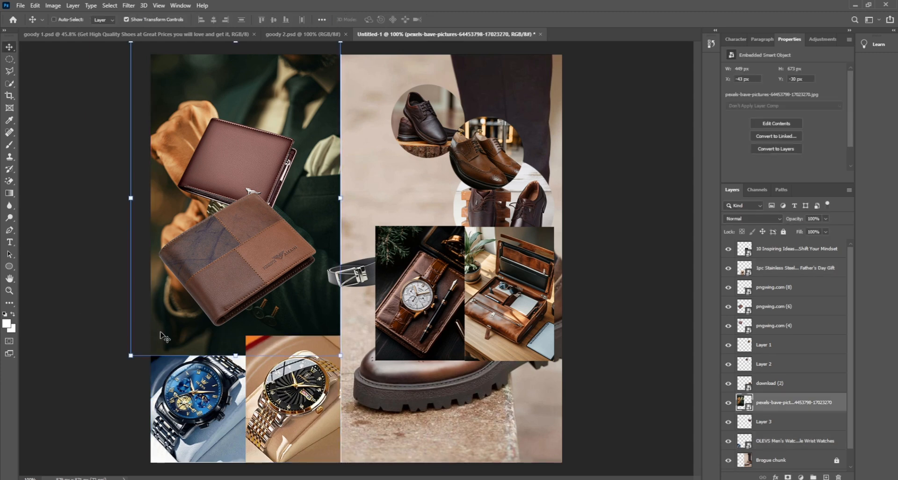
{"action": "key", "text": "ctrl+bracketleft"}
{"action": "key", "text": "ctrl+bracketleft"}
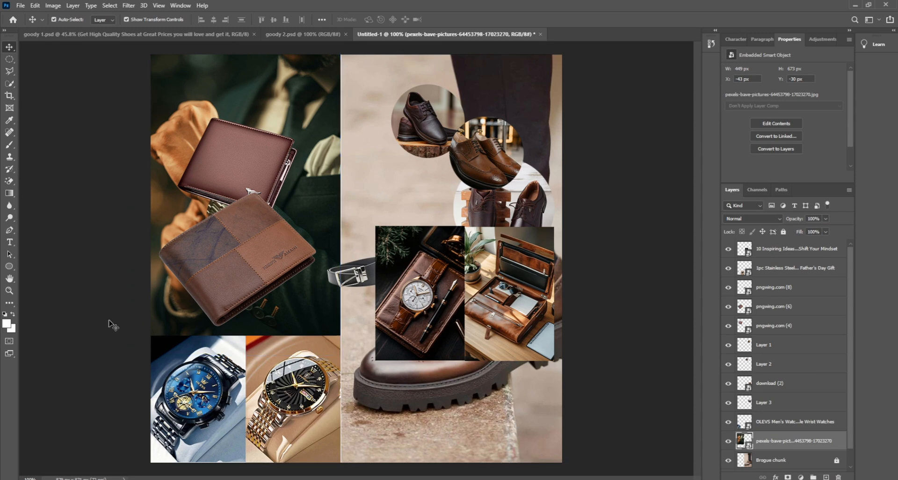
{"action": "left_click", "coordinate": [111, 324]}
Move the leather journal and briefcase photos together into the bottom row beside the gold watch and scale them to 94.10% to match its height
{"action": "left_click", "coordinate": [414, 348]}
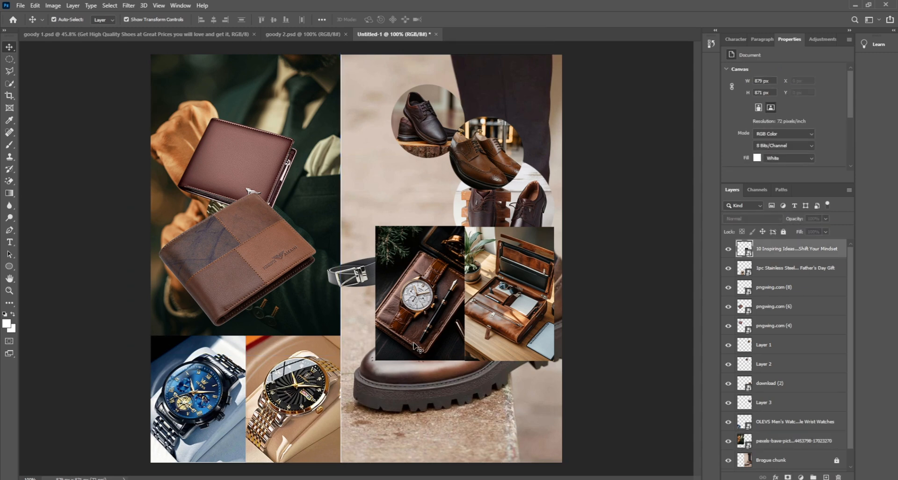
{"action": "left_click", "coordinate": [498, 343], "text": "shift"}
{"action": "left_click_drag", "start_coordinate": [497, 343], "coordinate": [465, 434]}
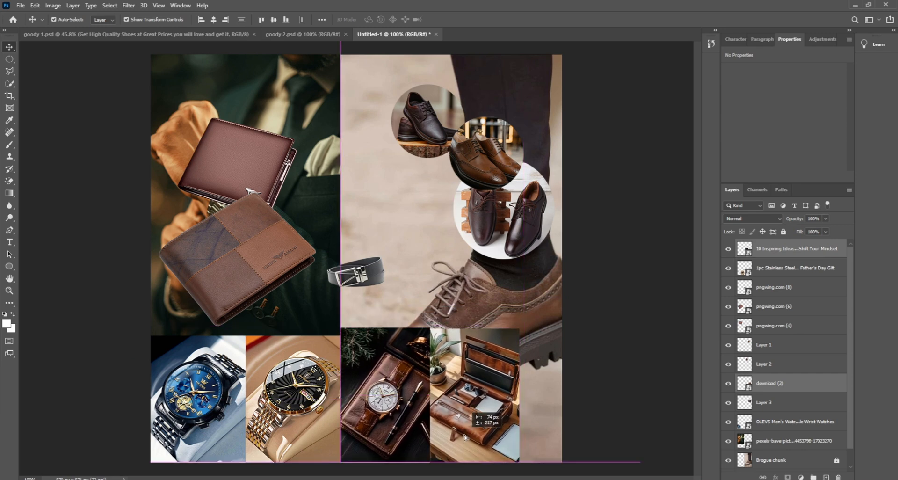
{"action": "left_click_drag", "start_coordinate": [430, 327], "coordinate": [430, 334]}
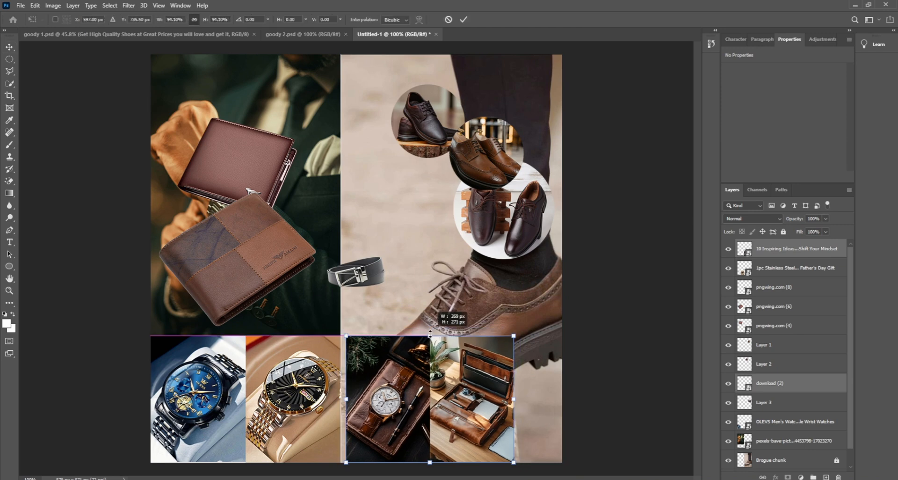
{"action": "left_click_drag", "start_coordinate": [410, 376], "coordinate": [405, 377]}
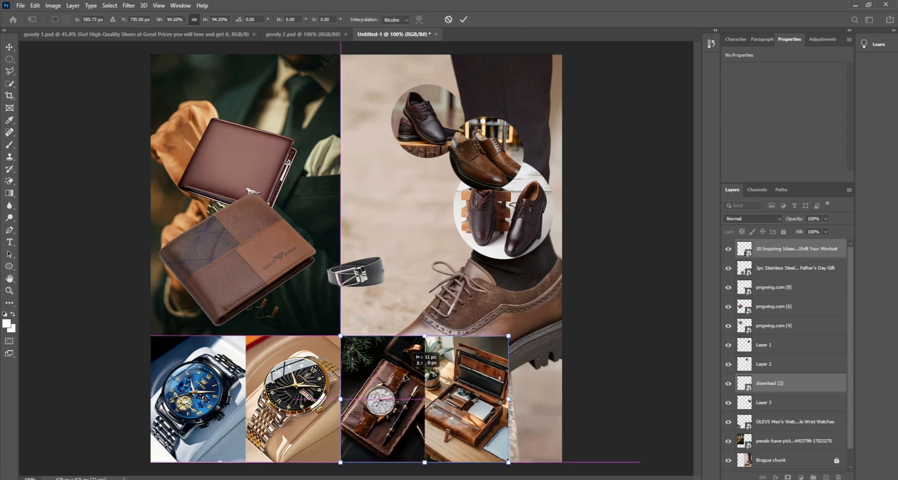
{"action": "key", "text": "Return"}
{"action": "left_click", "coordinate": [632, 380]}
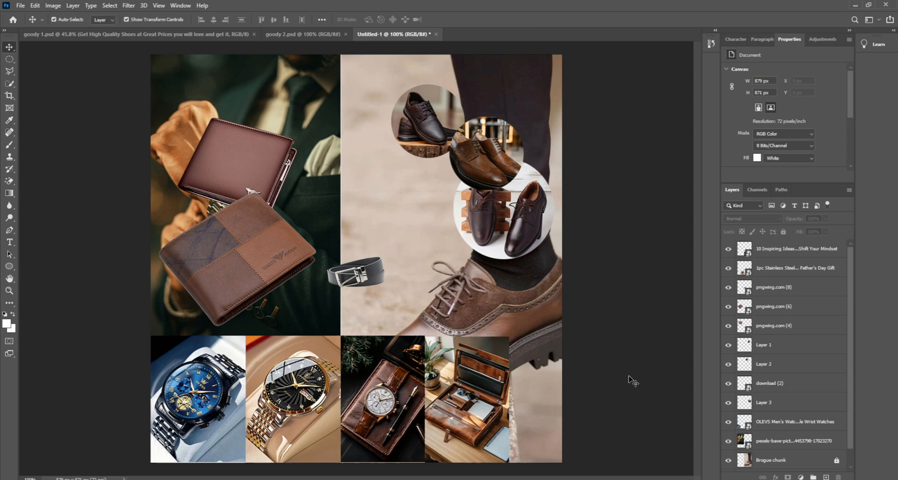
Try shrinking the leather journal photo slightly within its place in the bottom row
{"action": "left_click", "coordinate": [379, 417]}
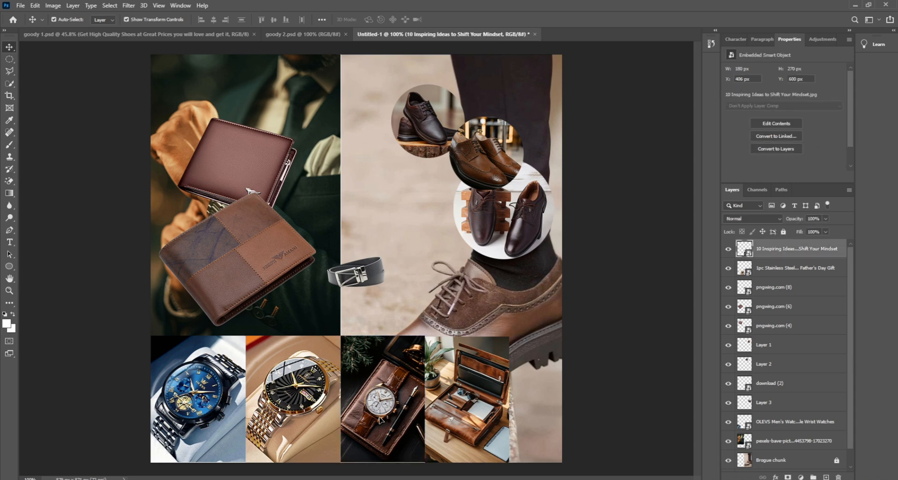
{"action": "left_click_drag", "start_coordinate": [380, 420], "coordinate": [380, 418]}
{"action": "left_click_drag", "start_coordinate": [382, 462], "coordinate": [383, 461]}
{"action": "left_click_drag", "start_coordinate": [372, 401], "coordinate": [372, 400]}
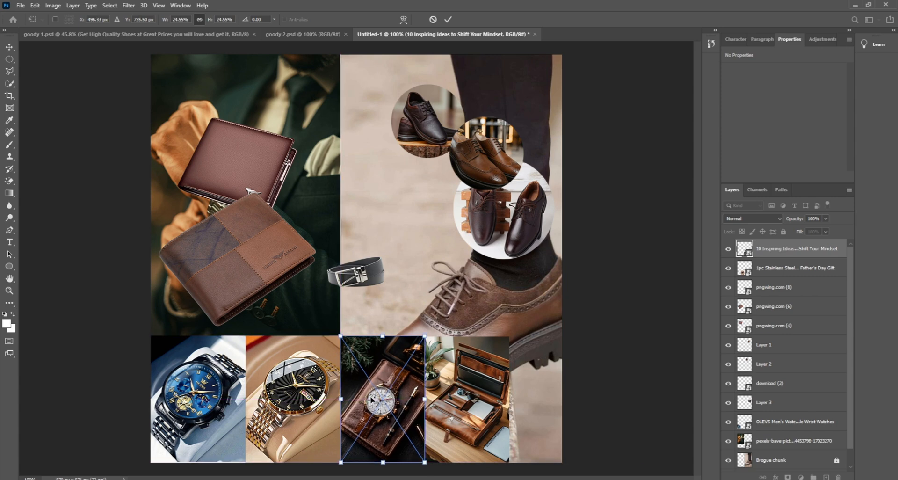
{"action": "left_click_drag", "start_coordinate": [381, 462], "coordinate": [379, 461]}
{"action": "left_click_drag", "start_coordinate": [341, 399], "coordinate": [342, 399]}
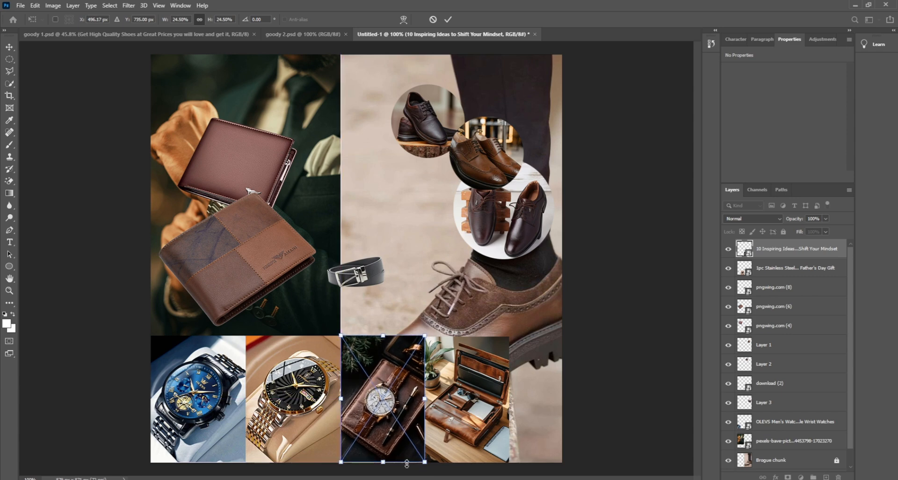
{"action": "left_click_drag", "start_coordinate": [382, 336], "coordinate": [382, 337]}
{"action": "key", "text": "Return"}
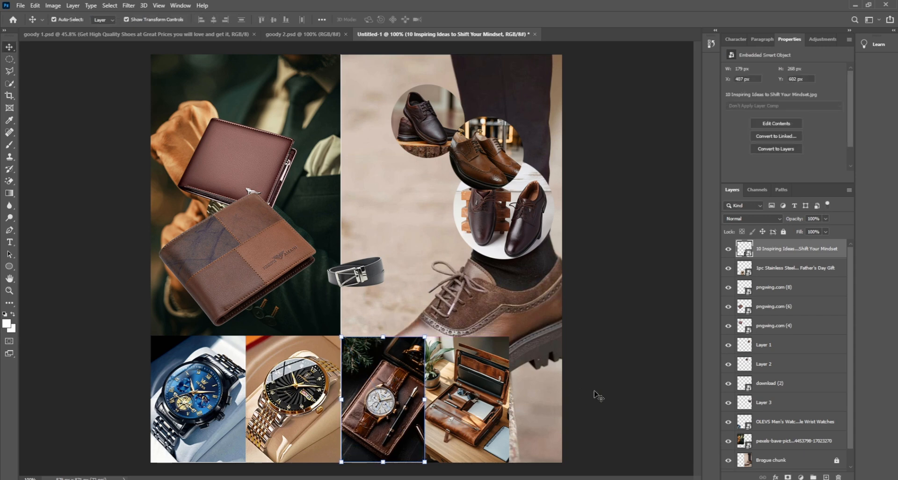
Scale the leather journal photo to 24.46% so it meets the gold watch and suit photos' edges without gaps
{"action": "left_click", "coordinate": [606, 392]}
{"action": "left_click", "coordinate": [374, 415]}
{"action": "left_click_drag", "start_coordinate": [385, 337], "coordinate": [383, 336]}
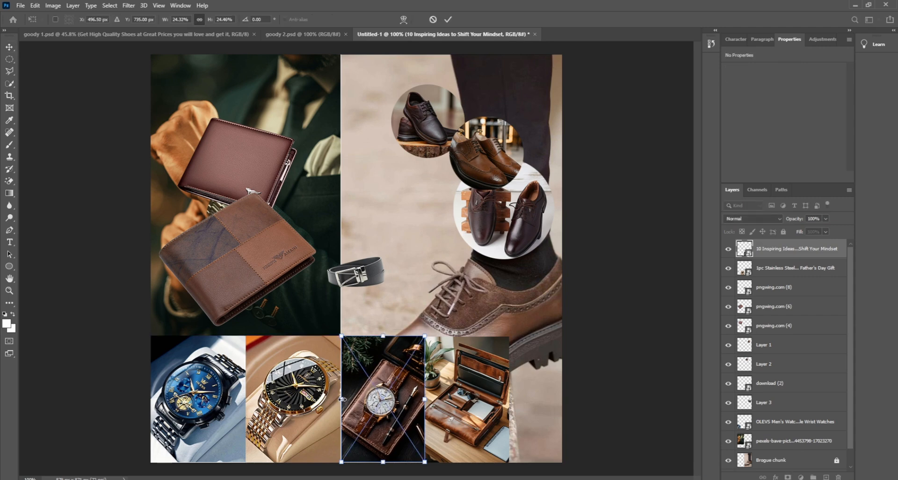
{"action": "left_click_drag", "start_coordinate": [342, 399], "coordinate": [341, 399]}
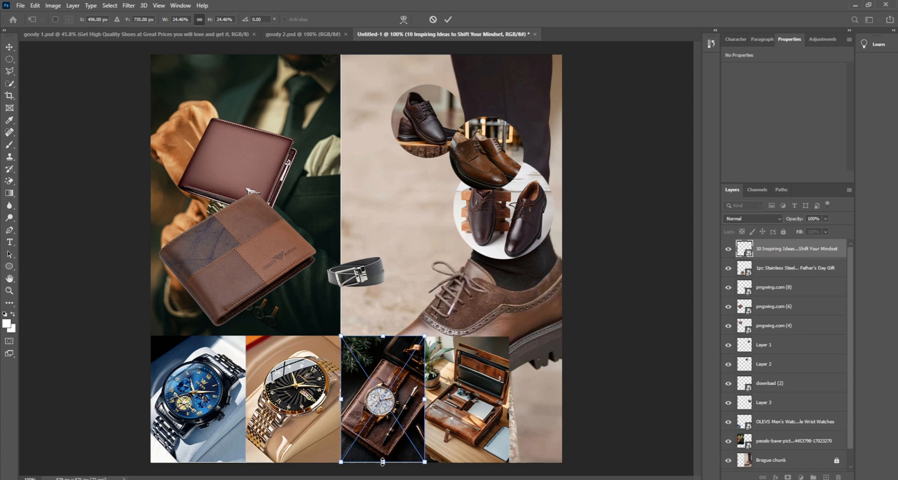
{"action": "key", "text": "Return"}
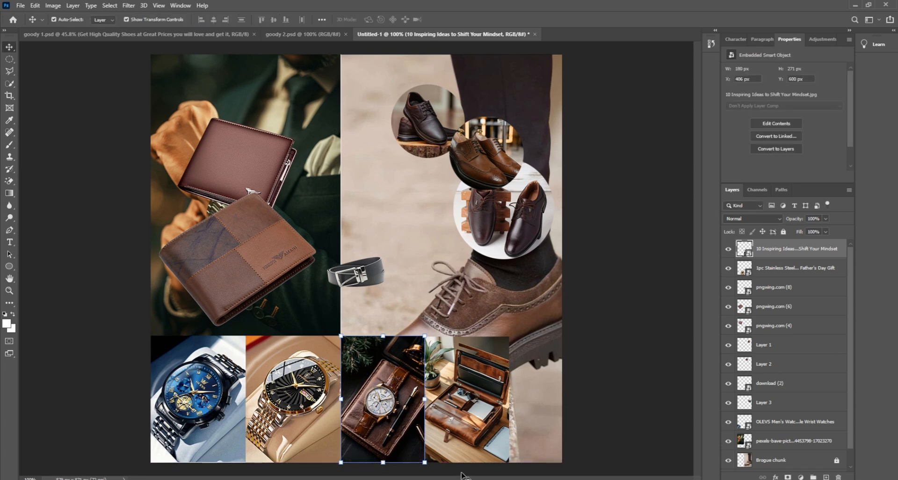
Scale the briefcase photo to 24.46% so it sits flush with the leather journal photo in the bottom row
{"action": "left_click", "coordinate": [629, 447]}
{"action": "left_click_drag", "start_coordinate": [481, 387], "coordinate": [482, 387]}
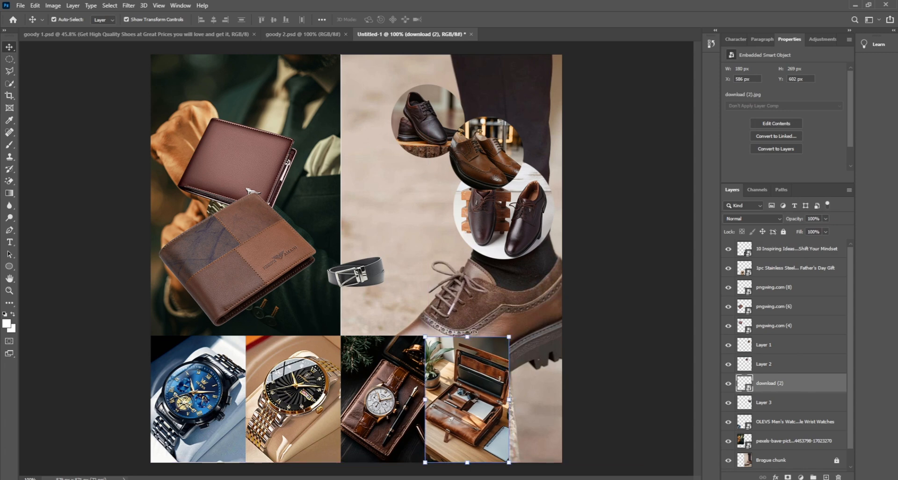
{"action": "key", "text": "ctrl+t"}
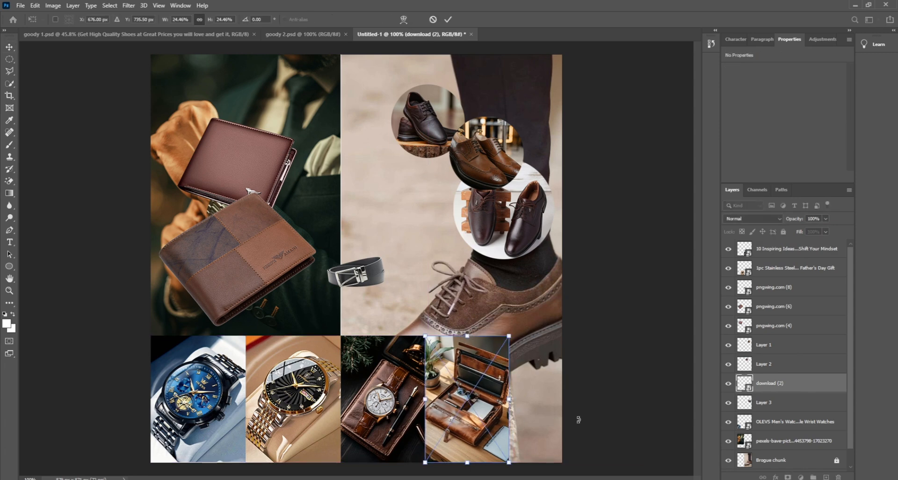
{"action": "left_click", "coordinate": [578, 415]}
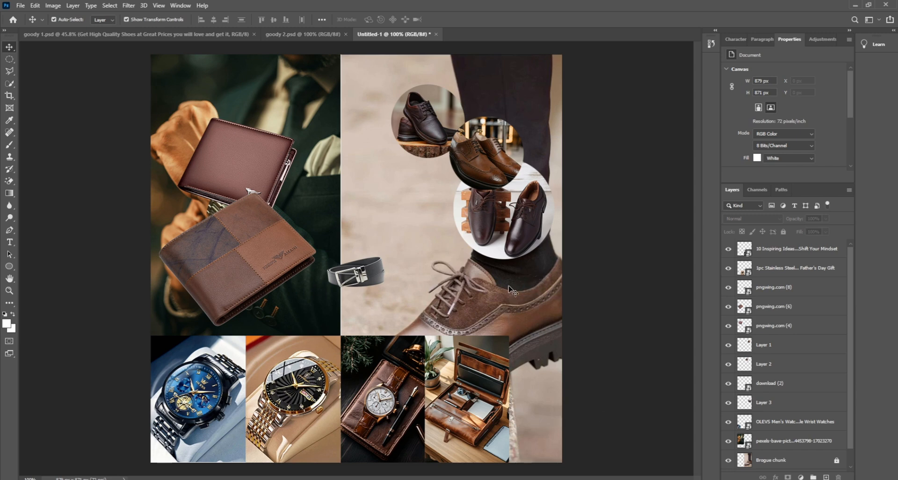
Move the unlocked brogue shoe photo up until the whole sole sits above the bottom row, and lock its layer
{"action": "left_click_drag", "start_coordinate": [558, 333], "coordinate": [542, 253]}
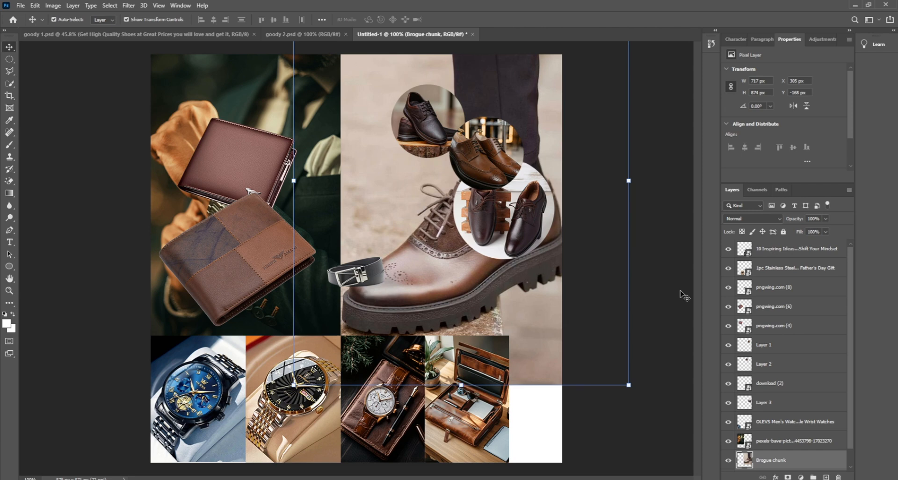
{"action": "left_click", "coordinate": [783, 232]}
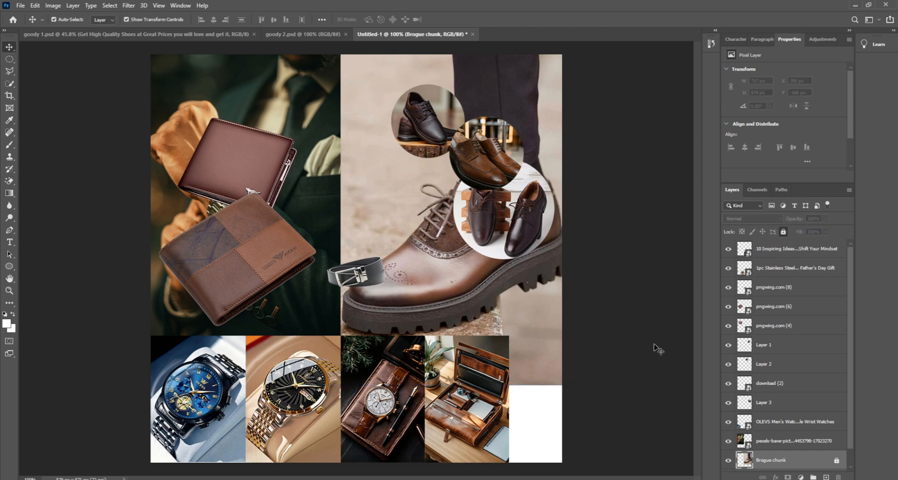
{"action": "left_click", "coordinate": [544, 395]}
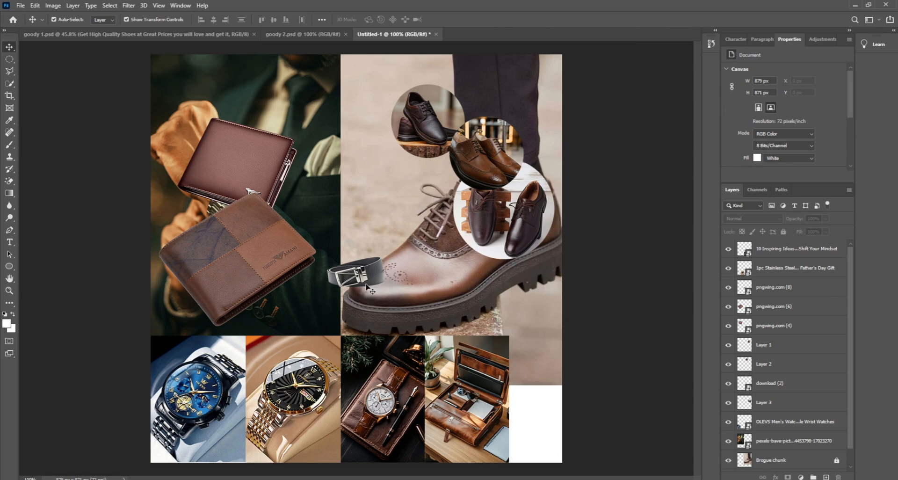
Try sending the green-suited man photo behind the brogue shoe photo in the layer order and bring it forward again
{"action": "left_click", "coordinate": [297, 118]}
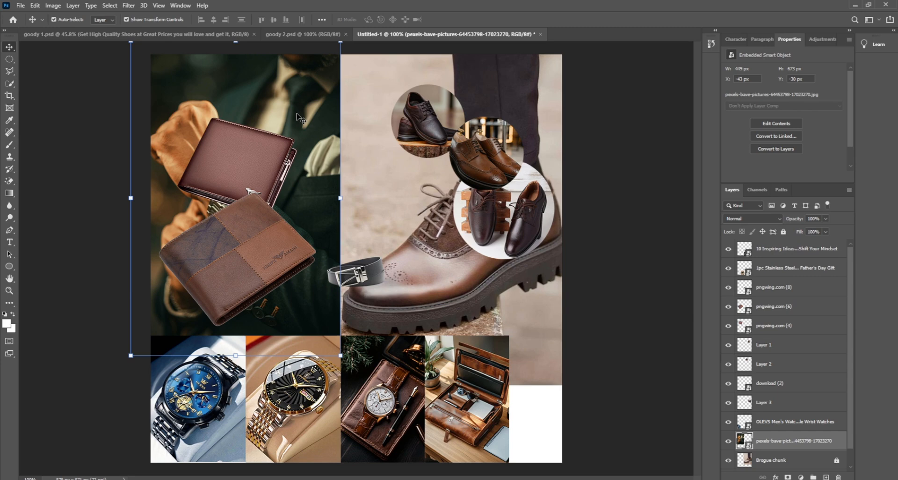
{"action": "key", "text": "ctrl+bracketleft"}
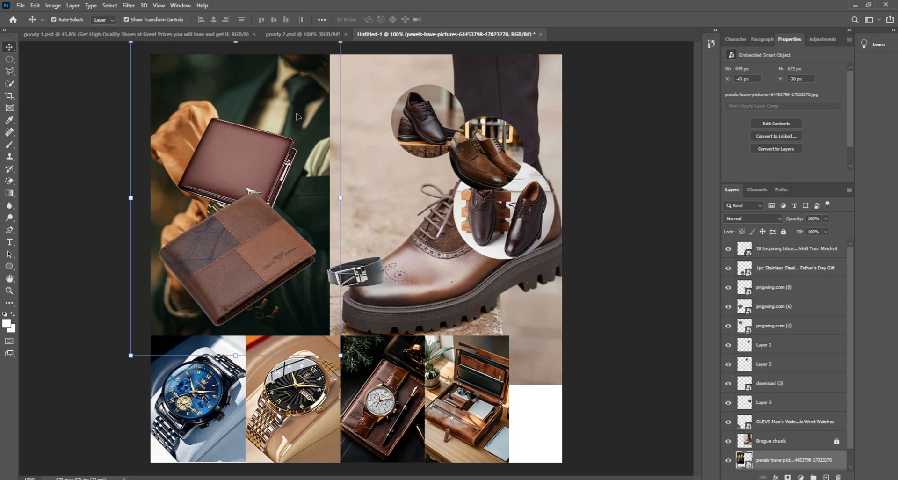
{"action": "left_click", "coordinate": [398, 218]}
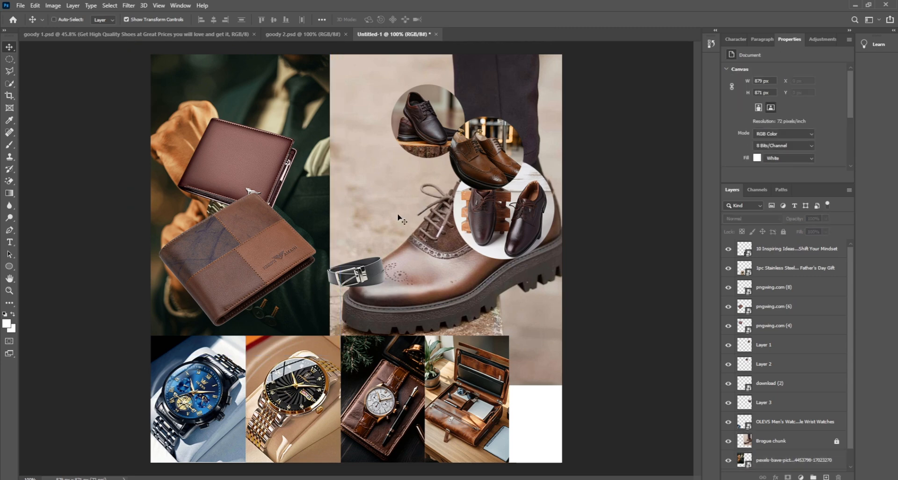
{"action": "left_click", "coordinate": [293, 99], "text": "ctrl"}
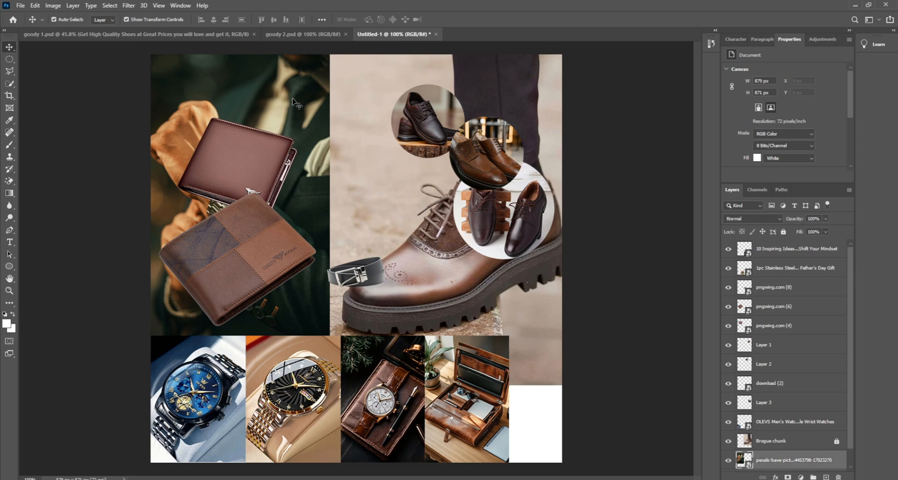
{"action": "key", "text": "ctrl+bracketright"}
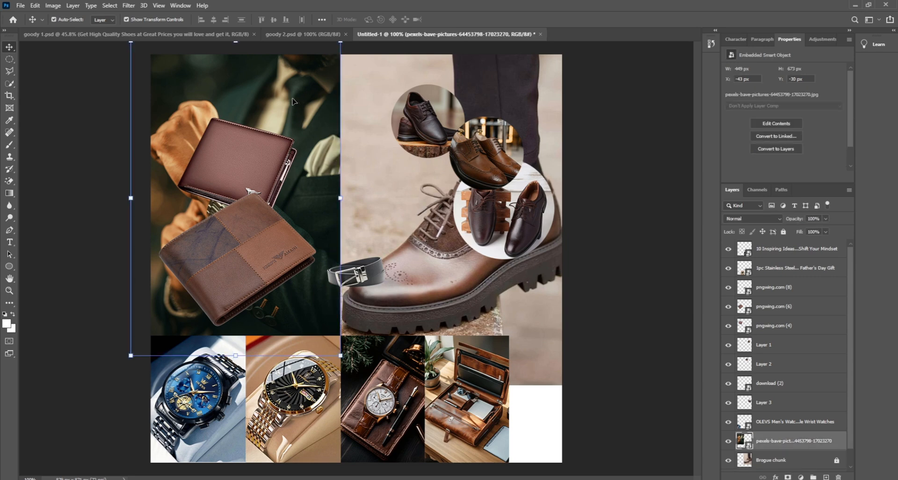
{"action": "left_click", "coordinate": [623, 175]}
Stack the three circular shoe cutouts down the canvas's right edge and scale the white-background one to about 74.8%
{"action": "left_click_drag", "start_coordinate": [442, 144], "coordinate": [523, 333]}
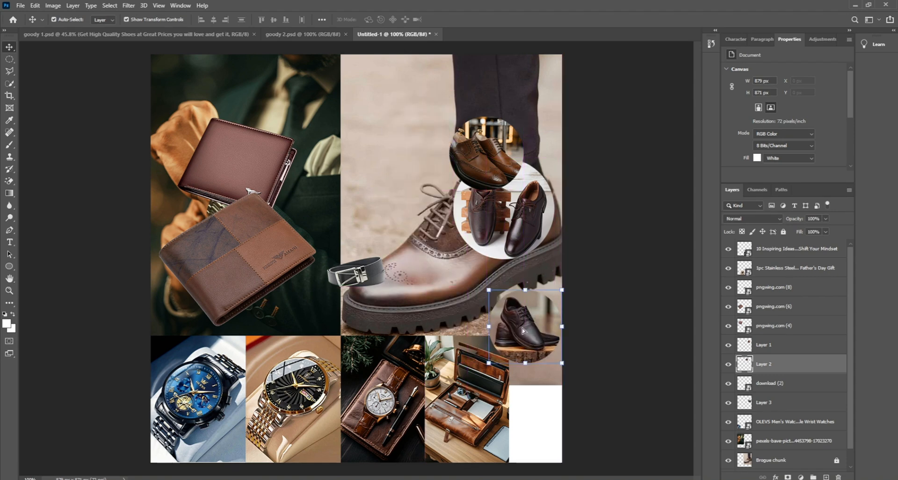
{"action": "left_click_drag", "start_coordinate": [476, 180], "coordinate": [516, 410]}
{"action": "left_click_drag", "start_coordinate": [489, 223], "coordinate": [505, 256]}
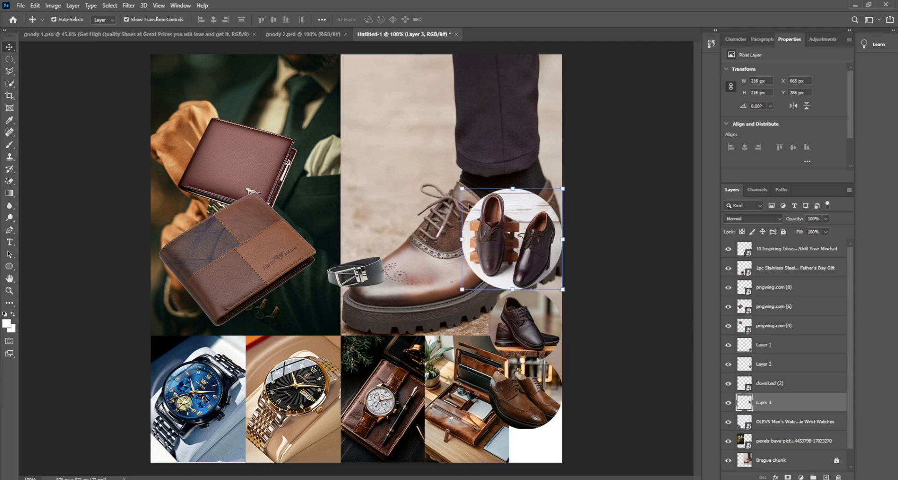
{"action": "left_click_drag", "start_coordinate": [461, 190], "coordinate": [487, 214]}
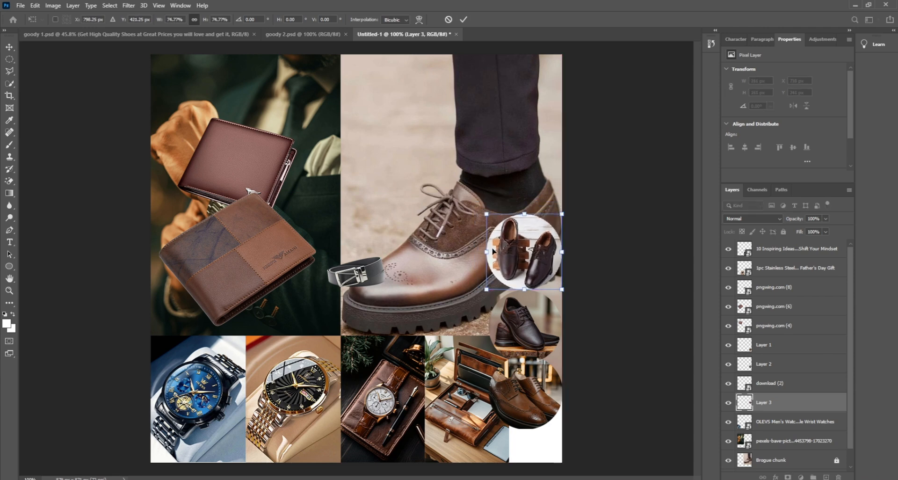
{"action": "key", "text": "Return"}
{"action": "left_click", "coordinate": [622, 251]}
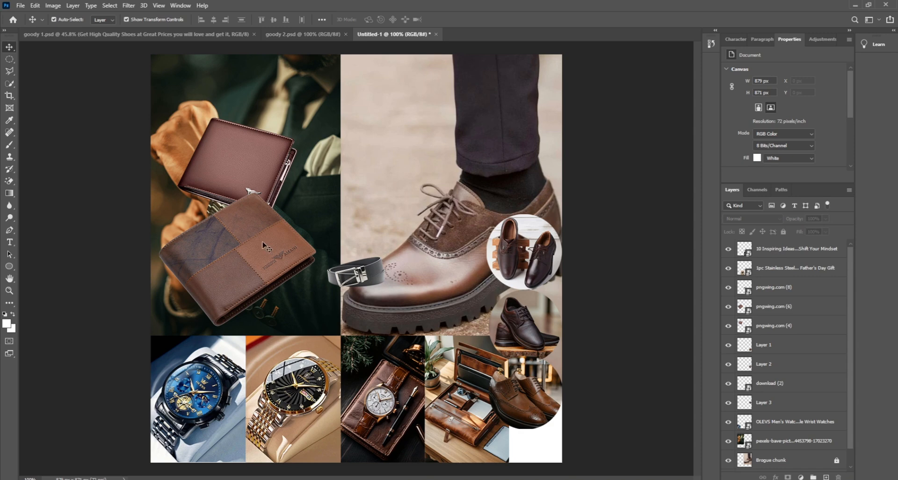
Shrink the patchwork wallet to about 187 x 159 px near the suit photo's lower-right corner and bring its layer to the front
{"action": "left_click_drag", "start_coordinate": [262, 244], "coordinate": [253, 263]}
{"action": "key", "text": "ctrl+t"}
{"action": "mouse_move", "coordinate": [317, 224]}
{"action": "left_mouse_down"}
{"action": "mouse_move", "coordinate": [326, 234]}
{"action": "mouse_move", "coordinate": [334, 222]}
{"action": "left_mouse_up"}
{"action": "left_click_drag", "start_coordinate": [174, 372], "coordinate": [244, 293]}
{"action": "left_click_drag", "start_coordinate": [288, 268], "coordinate": [302, 313]}
{"action": "key", "text": "Return"}
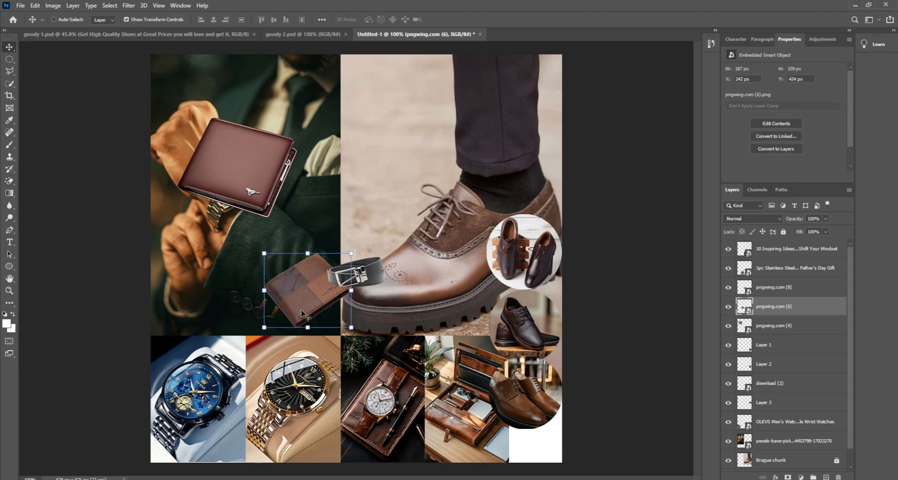
{"action": "key", "text": "ctrl+shift+bracketright"}
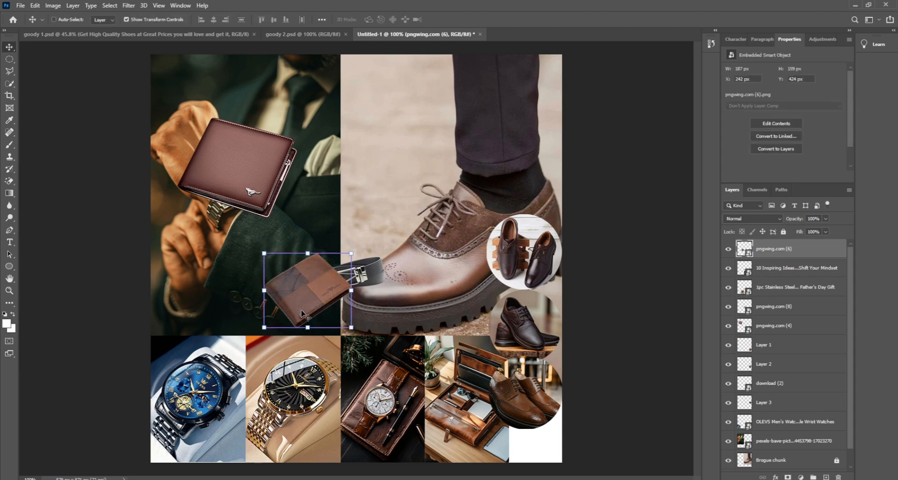
Move the patchwork wallet into the white area at the canvas's bottom-right corner and scale it to 13.25%
{"action": "key", "text": "ctrl"}
{"action": "left_click_drag", "start_coordinate": [280, 300], "coordinate": [498, 405]}
{"action": "left_click_drag", "start_coordinate": [588, 443], "coordinate": [533, 451]}
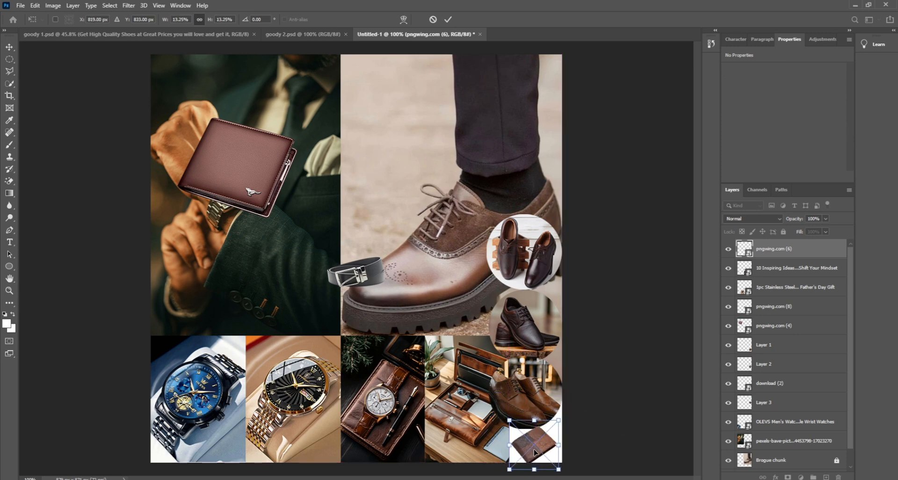
{"action": "key", "text": "Return"}
{"action": "left_click", "coordinate": [606, 421]}
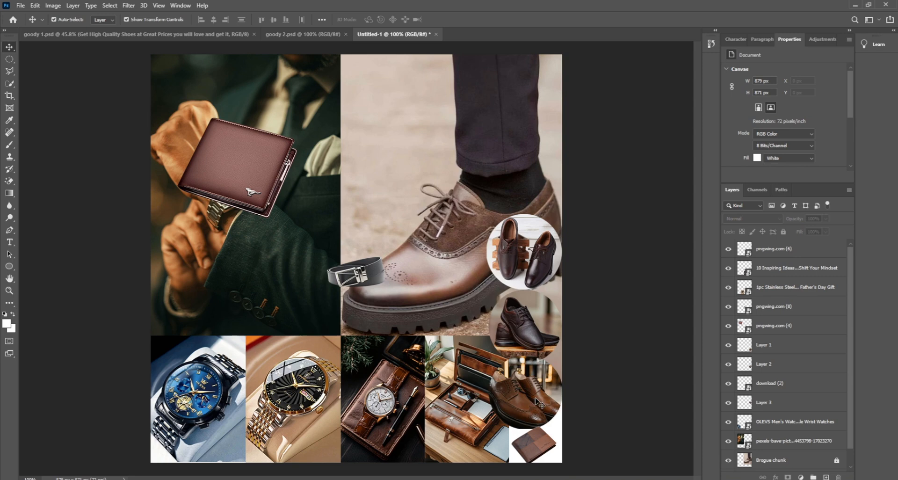
Move the brown shoe cutout onto the plain area above the brogue's toe, and place the burgundy wallet above the patchwork one at 13.63% scale
{"action": "left_click_drag", "start_coordinate": [537, 401], "coordinate": [411, 180]}
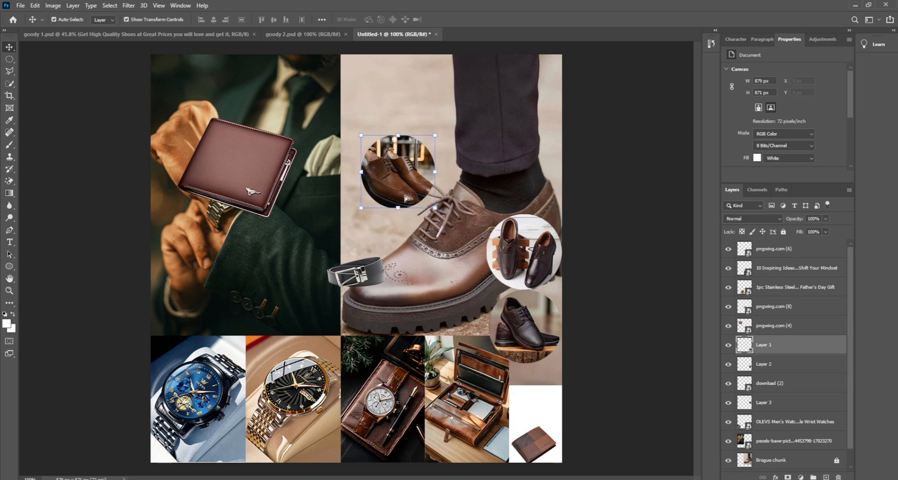
{"action": "left_click", "coordinate": [282, 195]}
{"action": "left_click_drag", "start_coordinate": [239, 115], "coordinate": [533, 398]}
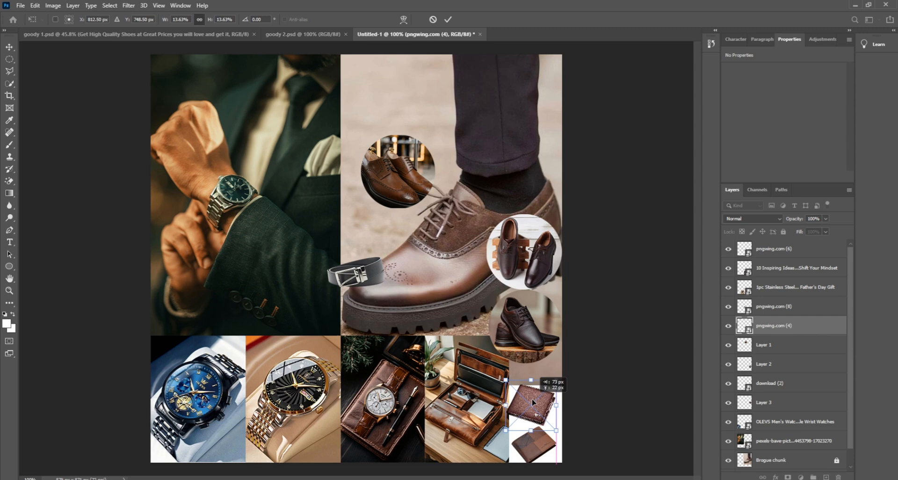
{"action": "key", "text": "Return"}
{"action": "left_click", "coordinate": [638, 390]}
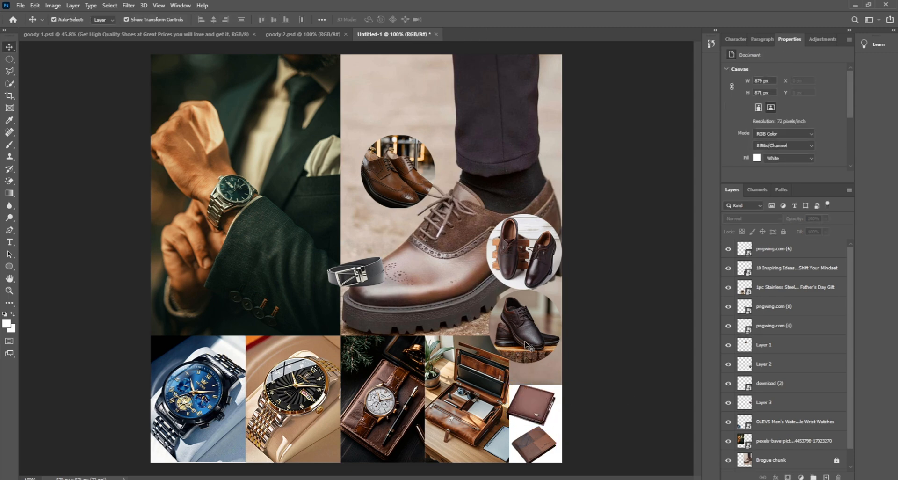
Move the circular black shoe cutout up over the brogue's laces, beside the brown shoe cutout
{"action": "left_click_drag", "start_coordinate": [526, 344], "coordinate": [451, 215]}
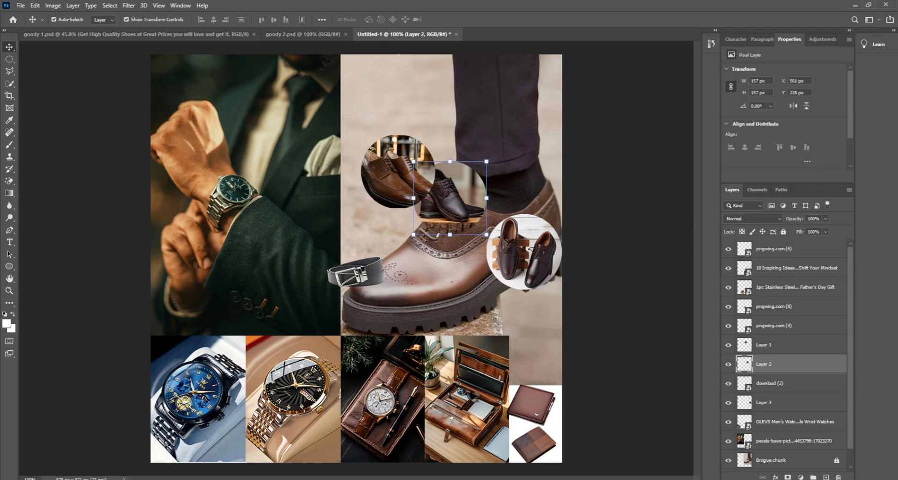
Delete the strip of the brogue photo that extends below the bottom photo row's top edge, using a rectangular selection about 519 x 160 px
{"action": "left_click", "coordinate": [554, 350]}
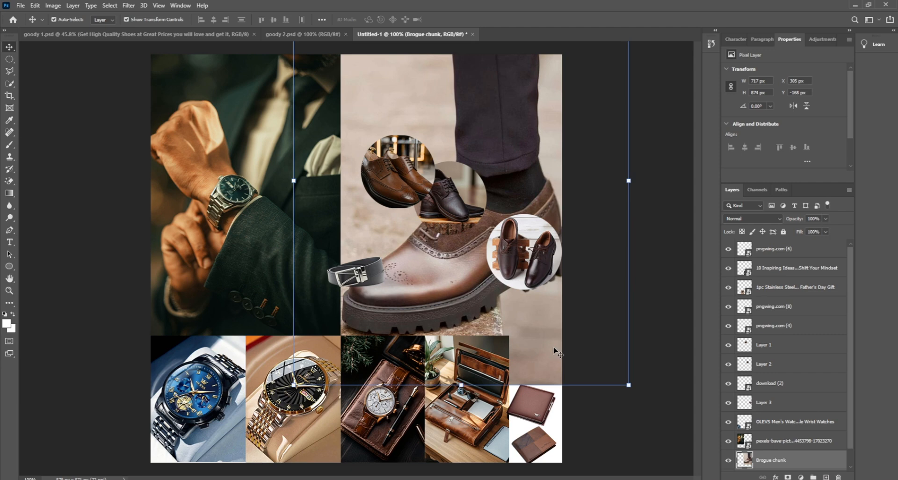
{"action": "right_click", "coordinate": [779, 459]}
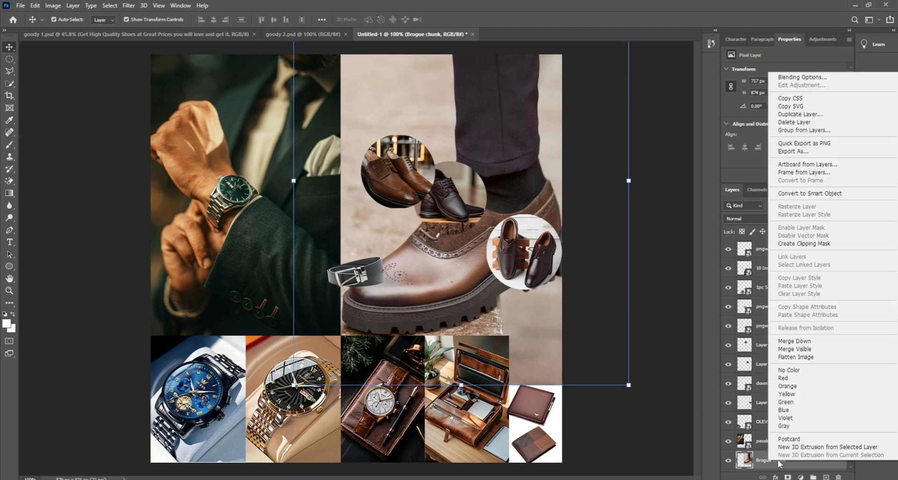
{"action": "left_click", "coordinate": [625, 430]}
{"action": "right_click", "coordinate": [7, 62]}
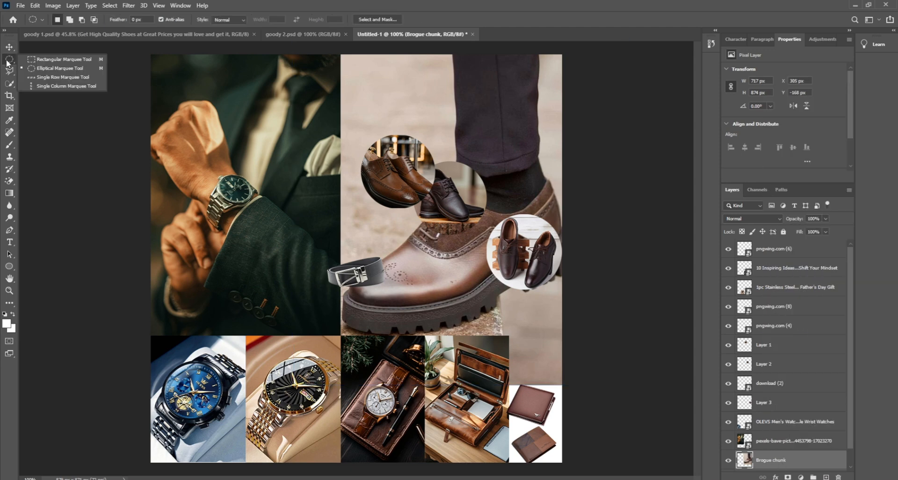
{"action": "left_click", "coordinate": [22, 59]}
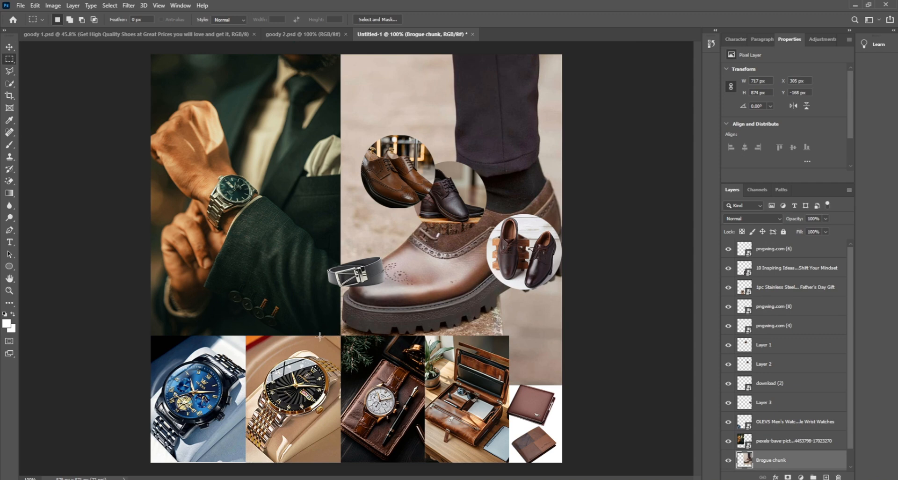
{"action": "left_click_drag", "start_coordinate": [319, 336], "coordinate": [580, 410]}
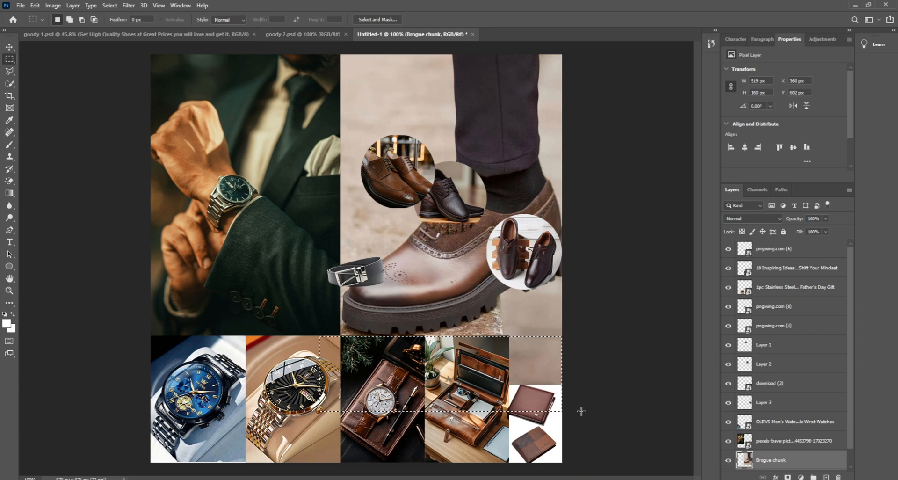
{"action": "key", "text": "Up"}
{"action": "key", "text": "Up"}
{"action": "key", "text": "Delete"}
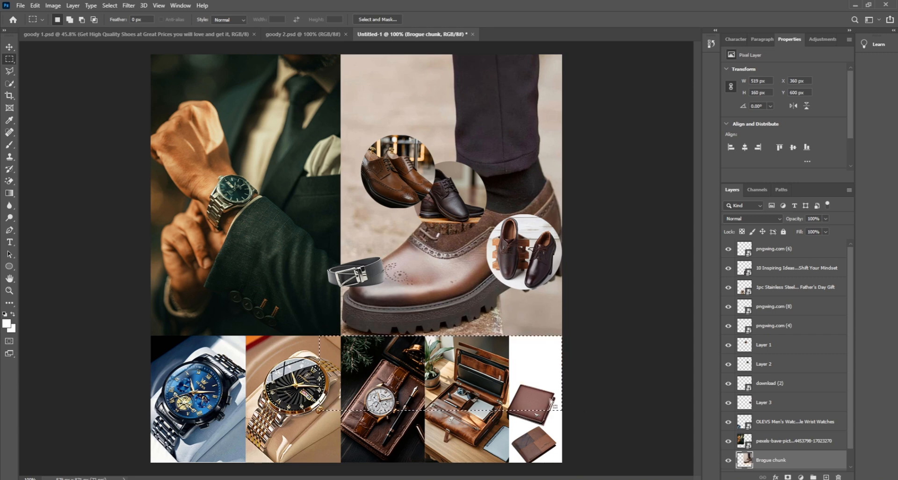
{"action": "right_click", "coordinate": [503, 196]}
{"action": "left_click", "coordinate": [528, 200]}
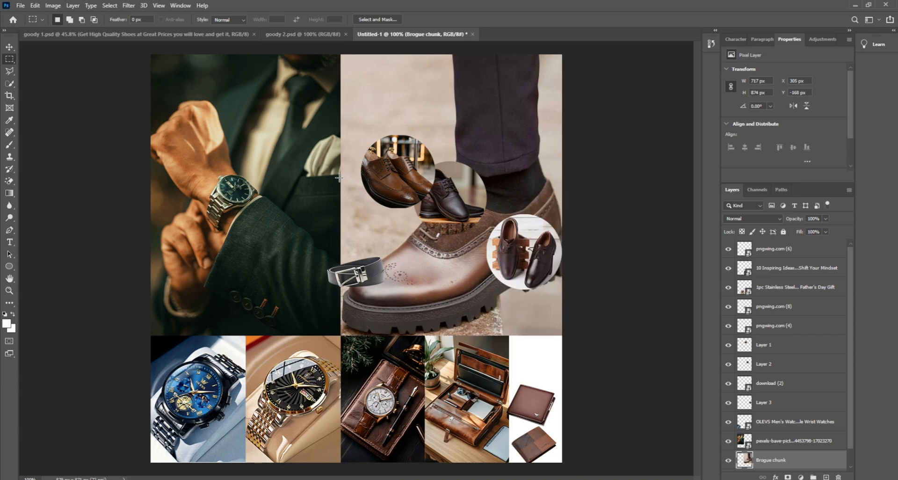
{"action": "key", "text": "v"}
{"action": "left_click", "coordinate": [604, 425]}
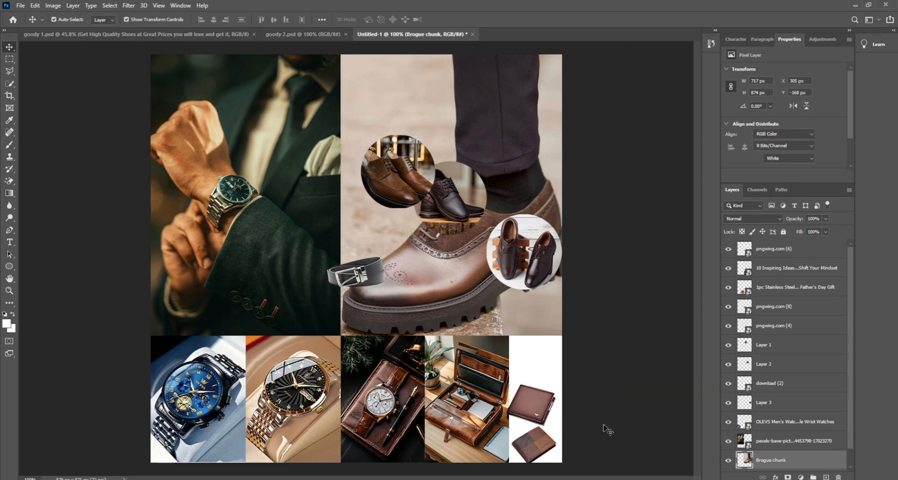
Reposition the burgundy and patchwork wallets within the white area at the canvas's bottom-right corner, leaving room for the belt above them
{"action": "left_click_drag", "start_coordinate": [528, 408], "coordinate": [533, 380]}
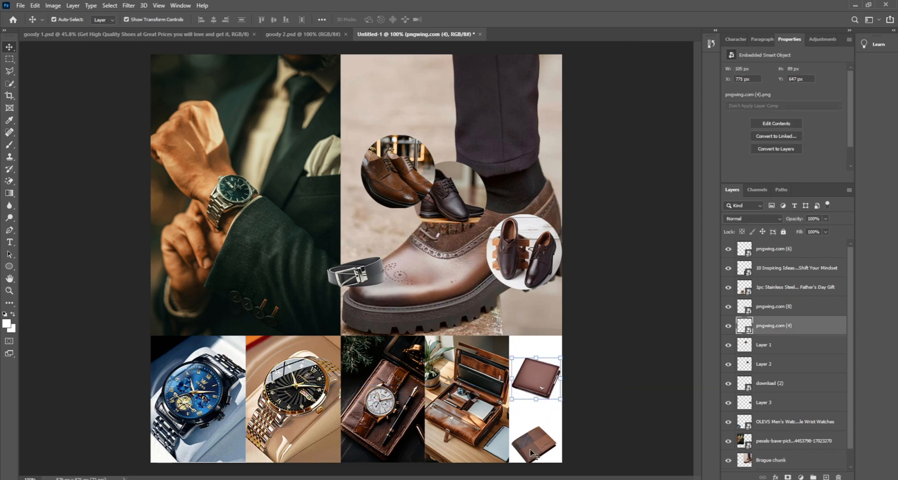
{"action": "mouse_move", "coordinate": [531, 452]}
{"action": "left_mouse_down"}
{"action": "mouse_move", "coordinate": [531, 430]}
{"action": "mouse_move", "coordinate": [543, 440]}
{"action": "left_mouse_up"}
{"action": "left_click", "coordinate": [603, 424]}
{"action": "left_click_drag", "start_coordinate": [535, 372], "coordinate": [531, 389]}
Move the black belt above the wallets in the bottom-right white area and shrink it to about 91 x 48 px
{"action": "left_click_drag", "start_coordinate": [333, 277], "coordinate": [512, 358]}
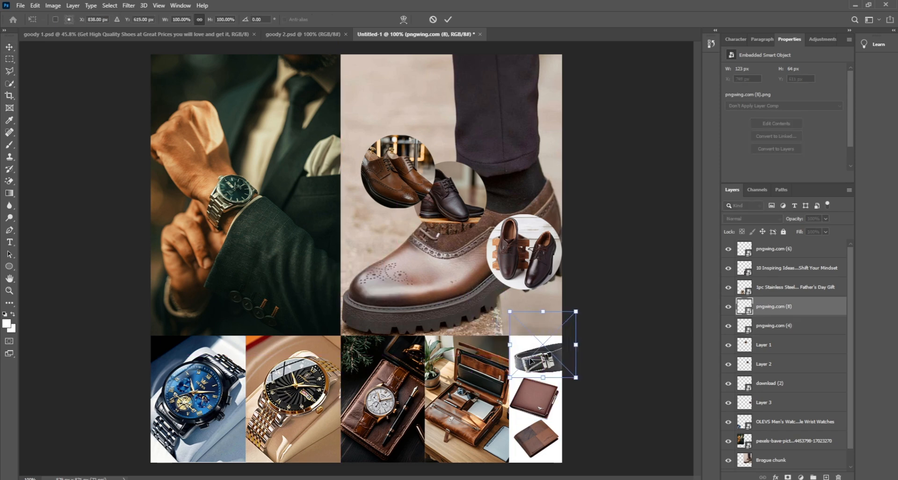
{"action": "left_click_drag", "start_coordinate": [576, 347], "coordinate": [533, 353]}
{"action": "left_click", "coordinate": [642, 380]}
{"action": "left_click", "coordinate": [643, 380]}
{"action": "left_click", "coordinate": [540, 443]}
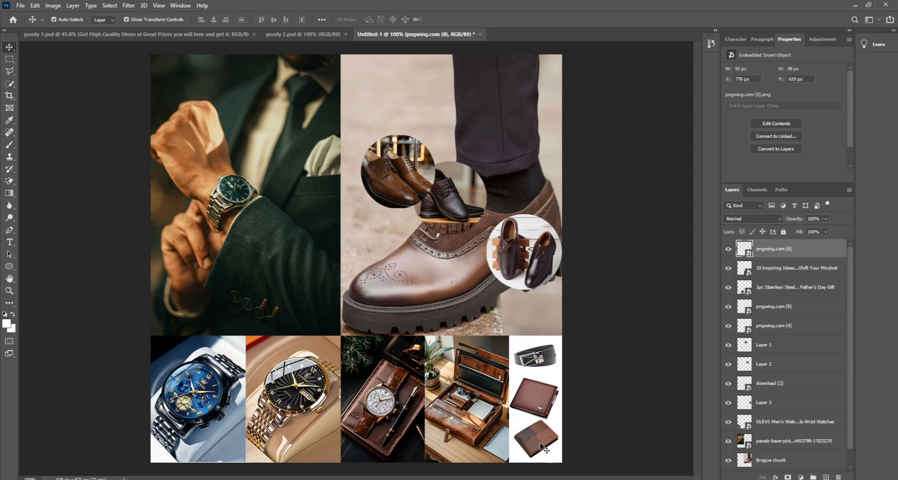
{"action": "left_click", "coordinate": [608, 396]}
Add a Color Overlay effect to the white background layer, Layer 0
{"action": "scroll", "coordinate": [788, 449], "scroll_direction": "down", "scroll_amount": 1}
{"action": "left_click", "coordinate": [836, 463]}
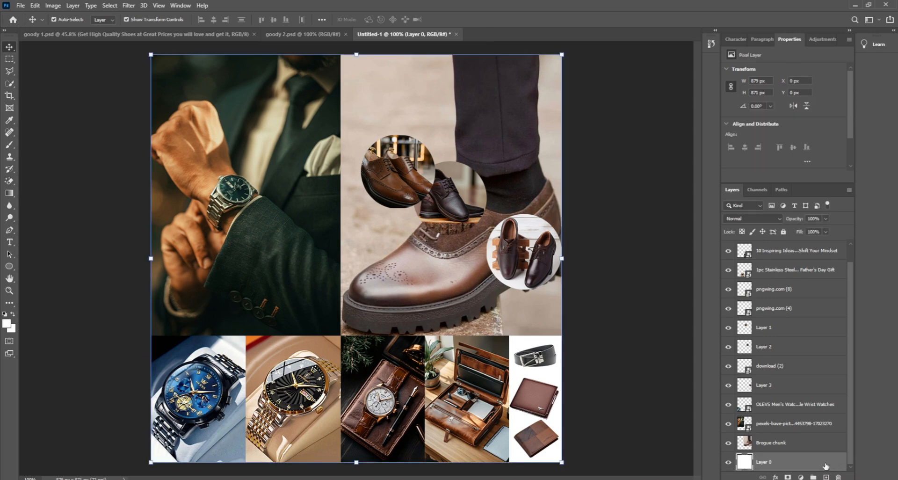
{"action": "left_click", "coordinate": [775, 477]}
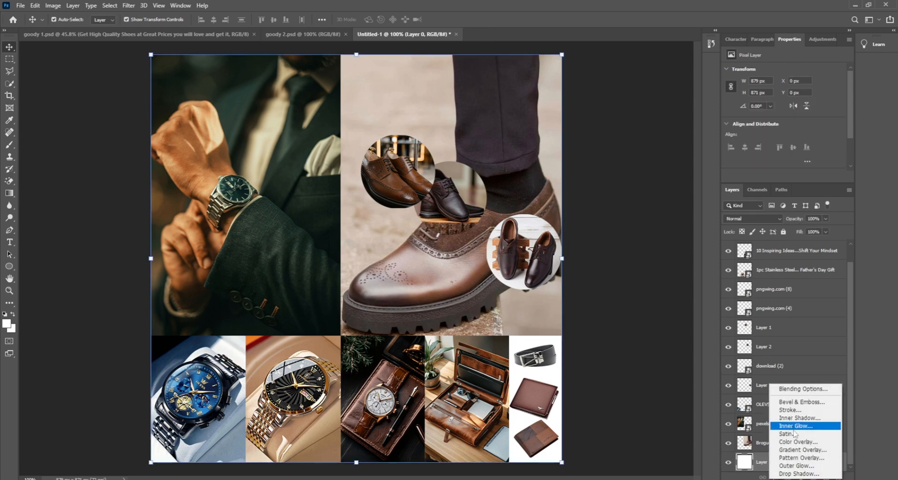
{"action": "left_click", "coordinate": [795, 442]}
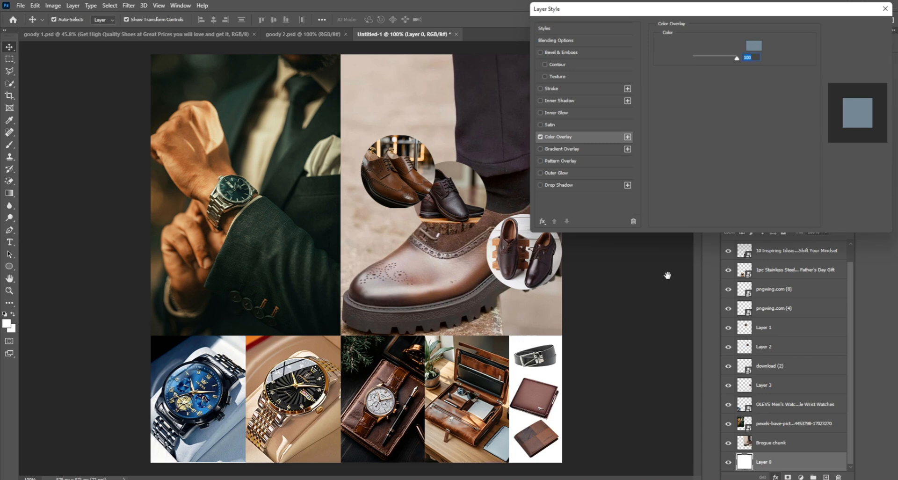
Set the background's overlay color to a taupe sampled from the lower-right part of the brogue photo and apply the effect
{"action": "left_click", "coordinate": [754, 45]}
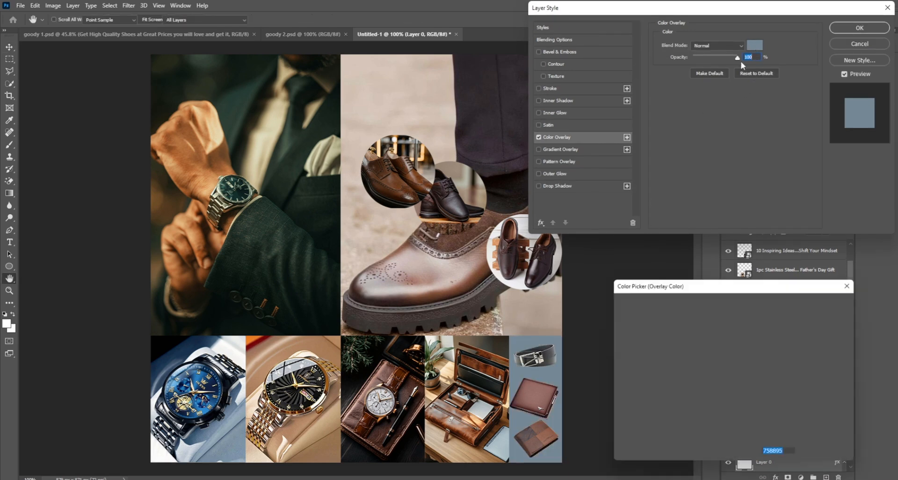
{"action": "left_click", "coordinate": [542, 326]}
{"action": "left_click_drag", "start_coordinate": [560, 297], "coordinate": [522, 333]}
{"action": "left_click", "coordinate": [552, 287]}
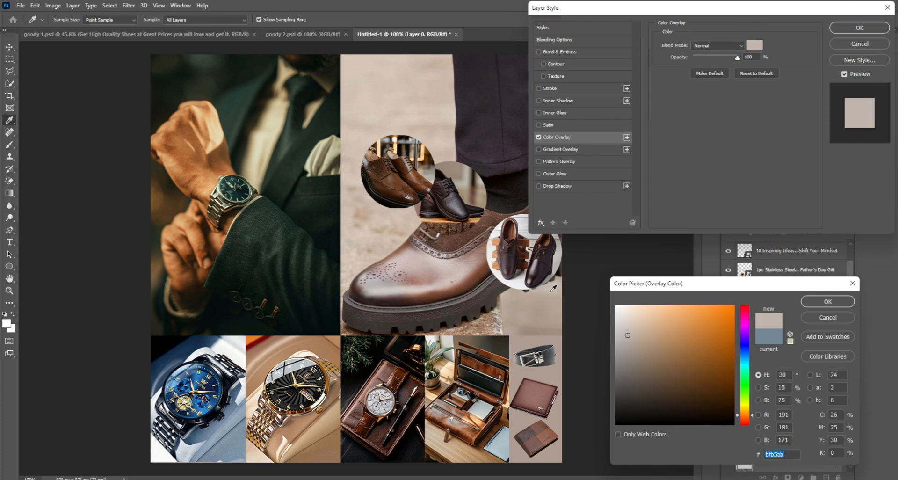
{"action": "left_click", "coordinate": [546, 328]}
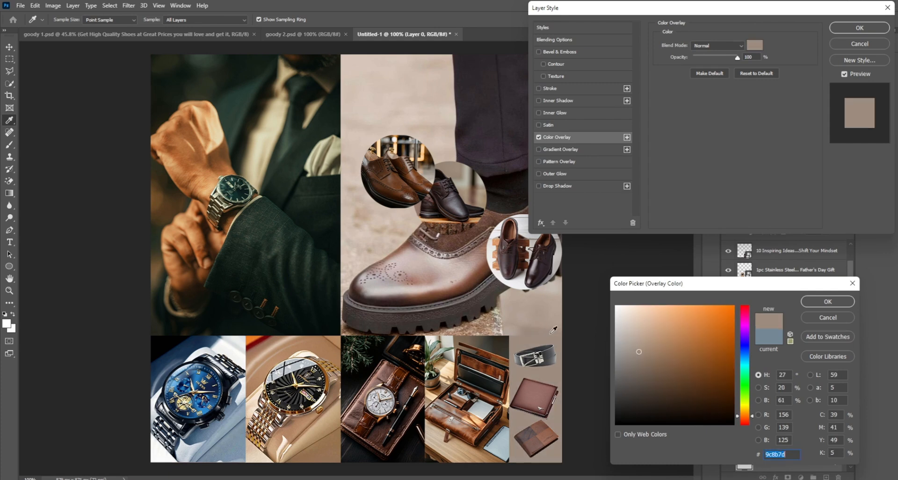
{"action": "left_click_drag", "start_coordinate": [554, 329], "coordinate": [556, 326]}
{"action": "left_click", "coordinate": [827, 301]}
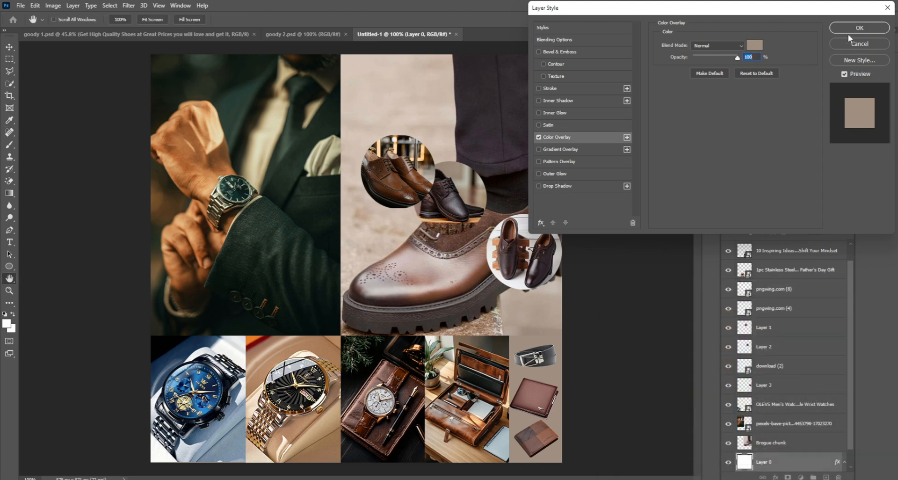
{"action": "left_click", "coordinate": [859, 28]}
{"action": "left_click", "coordinate": [622, 296]}
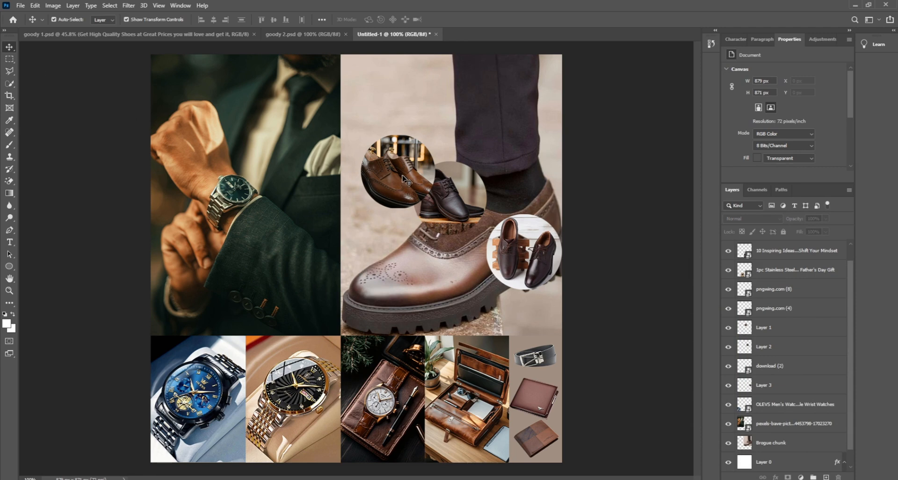
Stack the three circular shoe cutouts along the seam between the suit and brogue photos: brown lowest, black in the middle, white-background one on top
{"action": "left_click_drag", "start_coordinate": [403, 178], "coordinate": [331, 254]}
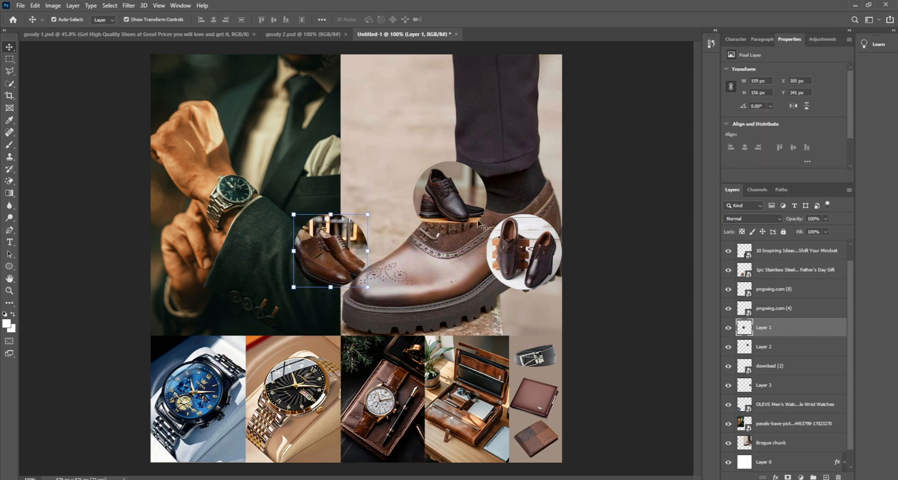
{"action": "left_click_drag", "start_coordinate": [470, 202], "coordinate": [350, 183]}
{"action": "left_click_drag", "start_coordinate": [499, 250], "coordinate": [339, 122]}
{"action": "left_click", "coordinate": [649, 298]}
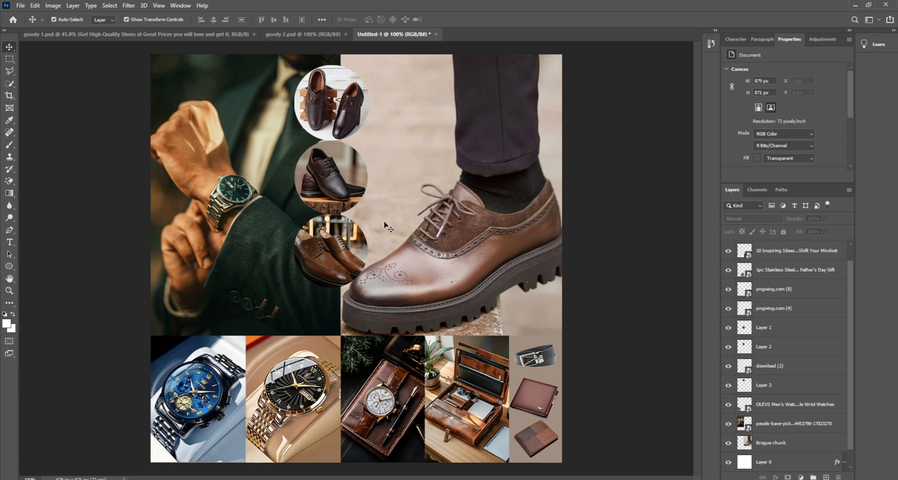
Draw a 933 px wide horizontal rectangle across the canvas, place it directly above the bottom photo row and stretch it to 65 px high
{"action": "left_click", "coordinate": [15, 268]}
{"action": "left_click", "coordinate": [33, 267]}
{"action": "left_click_drag", "start_coordinate": [146, 330], "coordinate": [582, 348]}
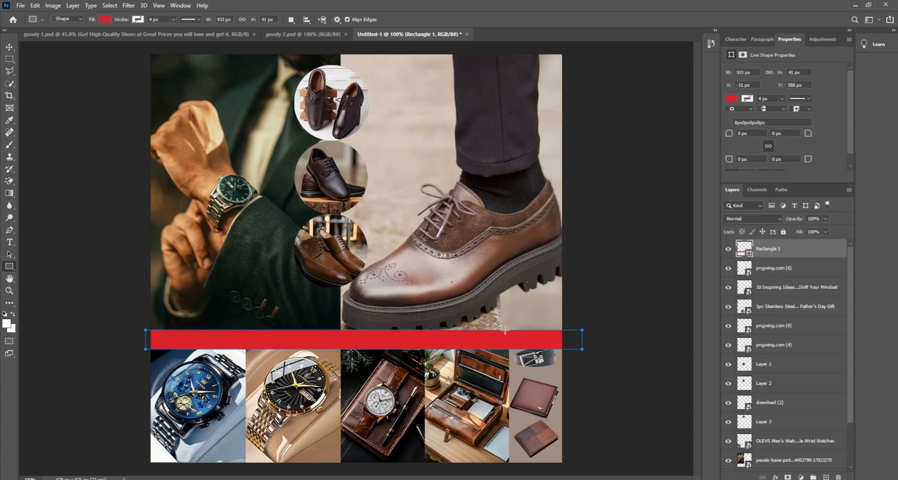
{"action": "left_click", "coordinate": [10, 48]}
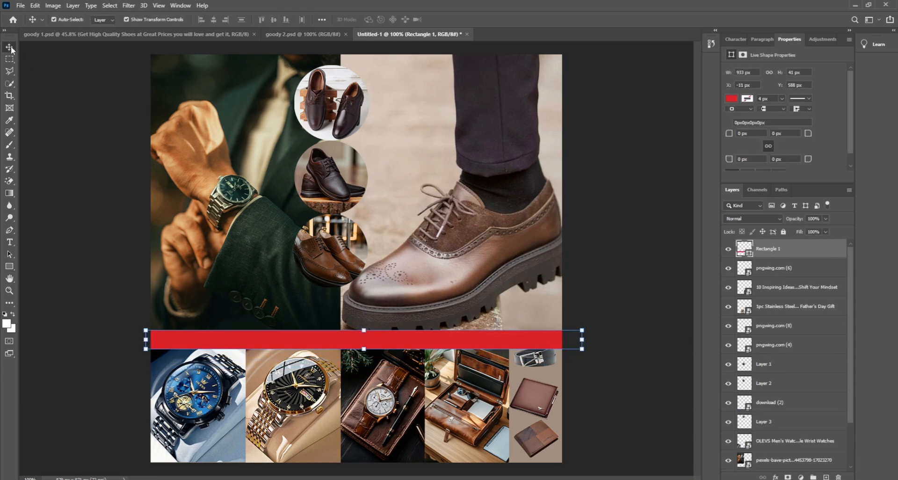
{"action": "mouse_move", "coordinate": [364, 331]}
{"action": "left_mouse_down"}
{"action": "mouse_move", "coordinate": [362, 320]}
{"action": "mouse_move", "coordinate": [356, 331]}
{"action": "mouse_move", "coordinate": [353, 324]}
{"action": "left_mouse_up"}
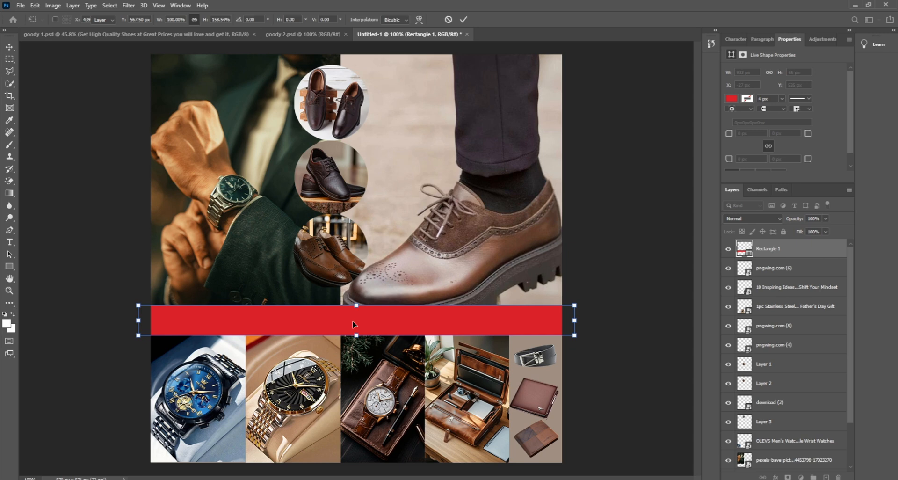
{"action": "key", "text": "Return"}
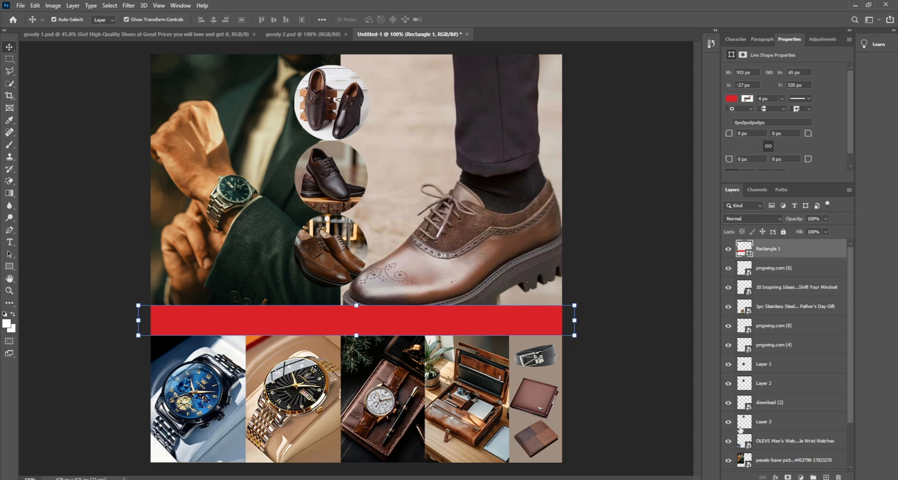
Apply a Color Overlay at 100% opacity to the horizontal band in the same taupe as the background
{"action": "left_click", "coordinate": [775, 476]}
{"action": "left_click", "coordinate": [789, 443]}
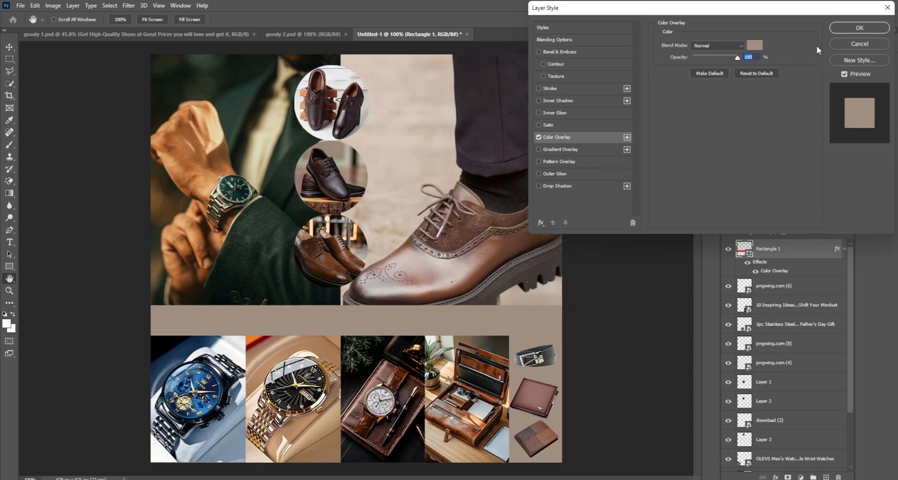
{"action": "left_click", "coordinate": [846, 26]}
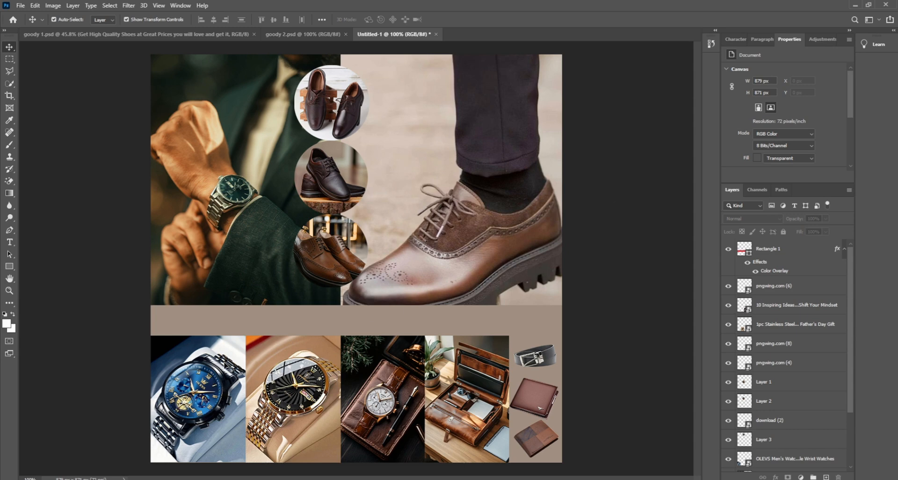
Add a 4 px inside stroke to the blue watch photo in taupe a18f81, sampled from the horizontal band
{"action": "left_click", "coordinate": [229, 367]}
{"action": "left_click", "coordinate": [776, 477]}
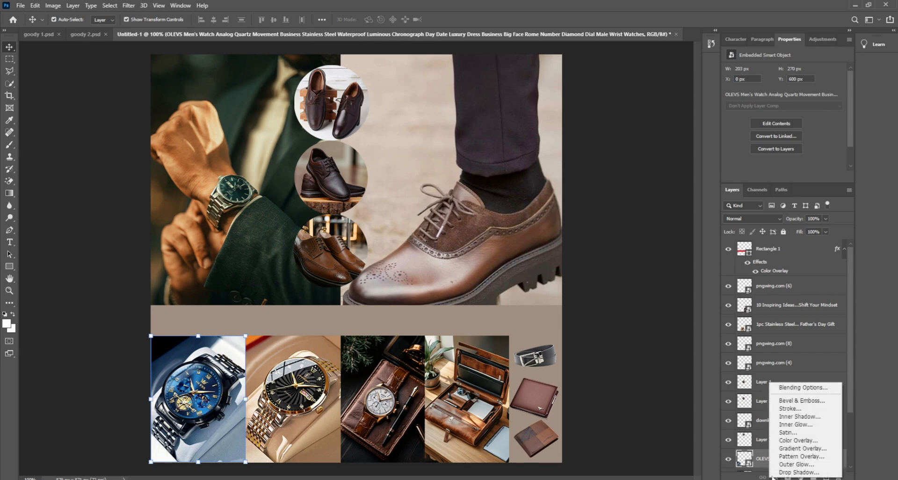
{"action": "left_click", "coordinate": [797, 407]}
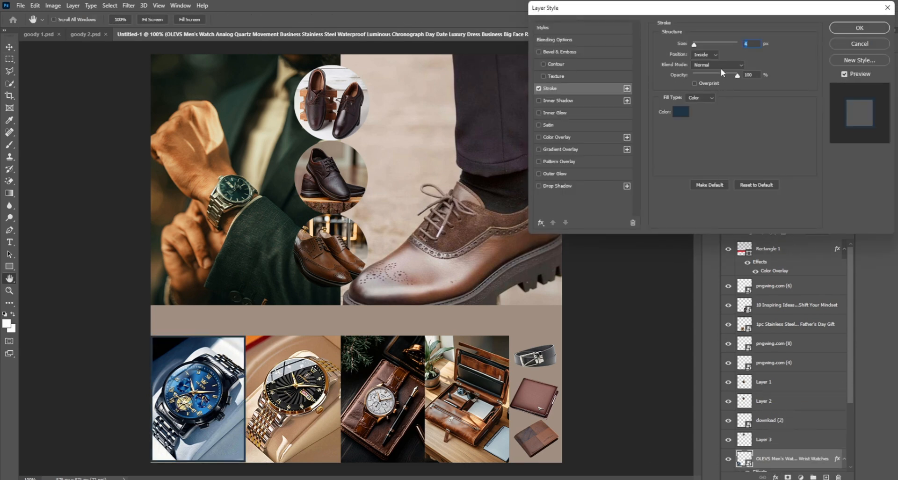
{"action": "left_click", "coordinate": [681, 112]}
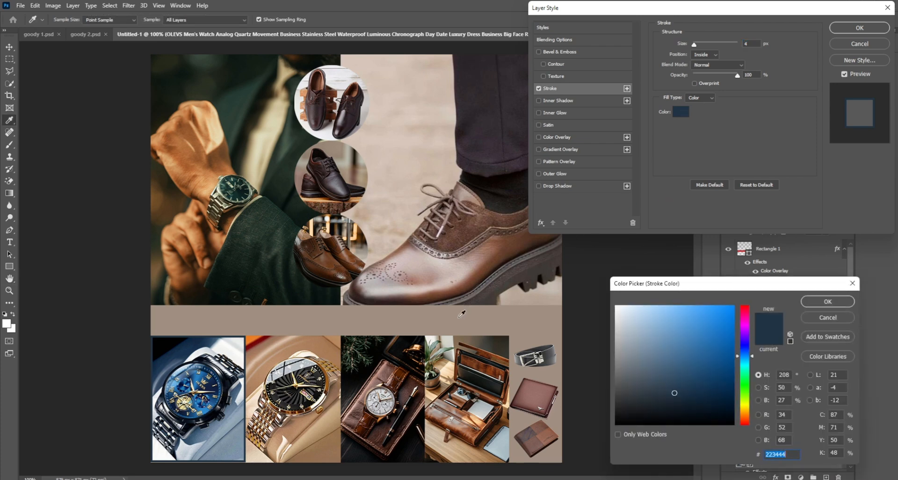
{"action": "left_click", "coordinate": [458, 316]}
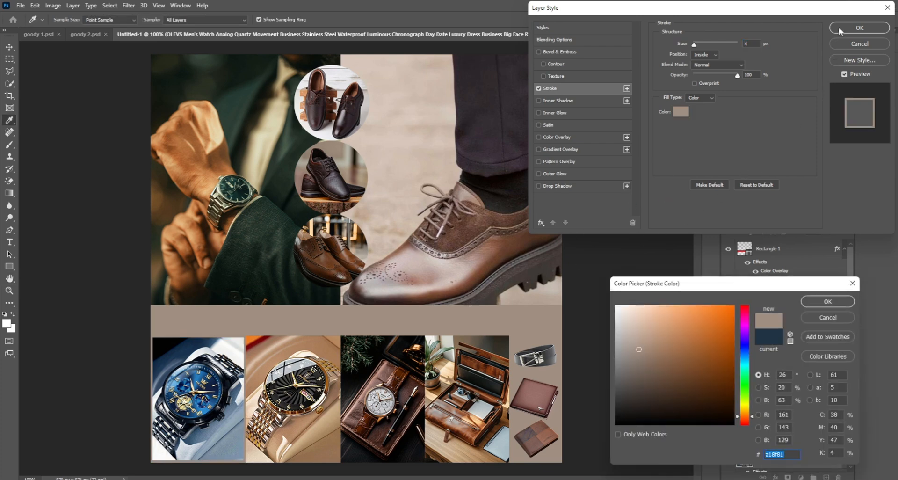
{"action": "left_click", "coordinate": [827, 301]}
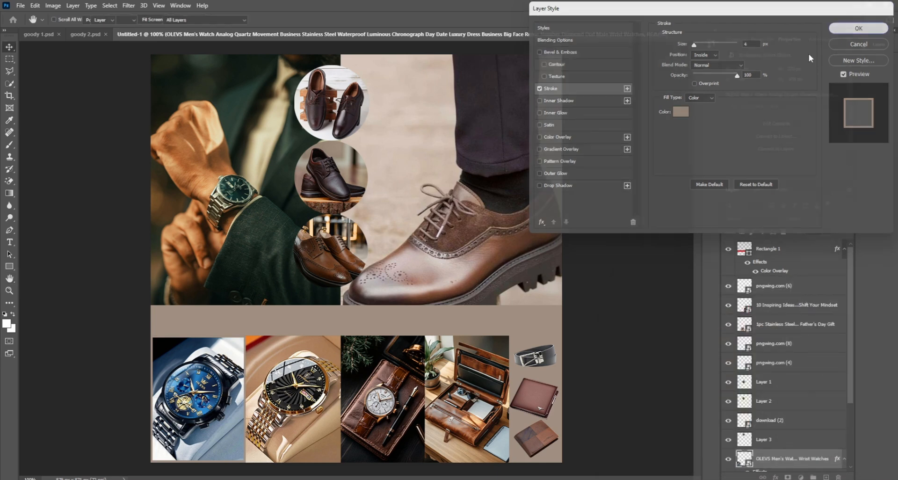
{"action": "left_click", "coordinate": [859, 27]}
Add the same taupe inside stroke to the gold and silver watch photo
{"action": "left_click", "coordinate": [293, 399]}
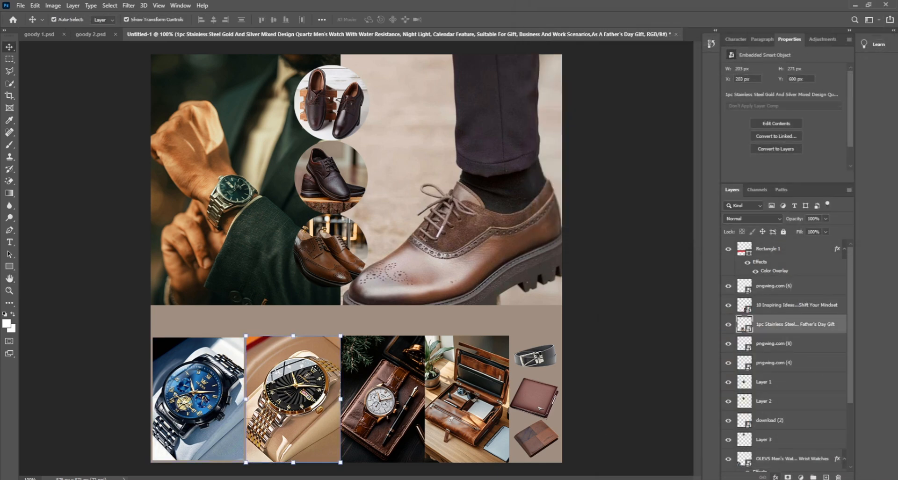
{"action": "left_click", "coordinate": [775, 477]}
{"action": "left_click", "coordinate": [786, 410]}
{"action": "key", "text": "Return"}
Add the taupe inside stroke to the photo of the watch lying on a leather notebook
{"action": "left_click", "coordinate": [401, 380]}
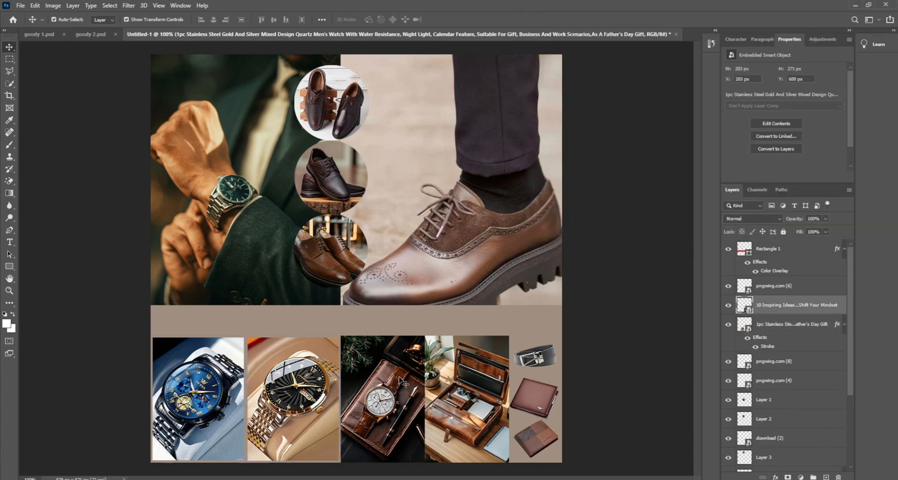
{"action": "left_click", "coordinate": [782, 475]}
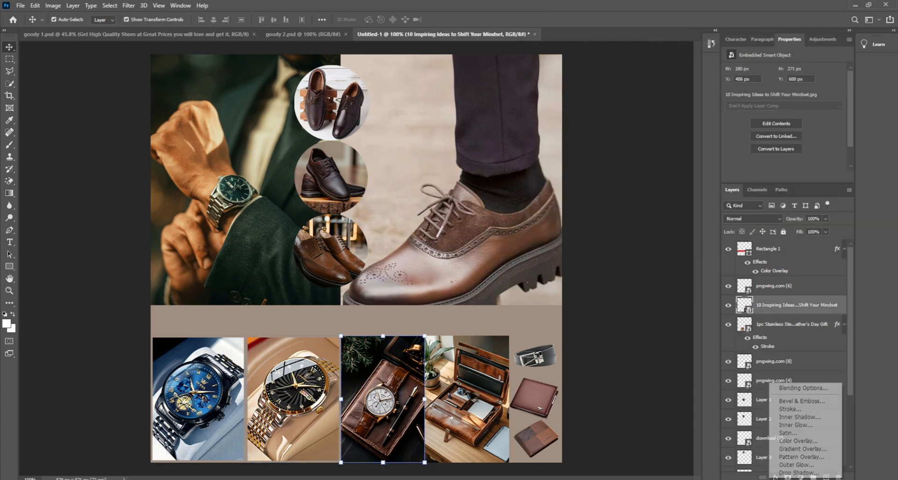
{"action": "left_click", "coordinate": [783, 407]}
{"action": "key", "text": "Return"}
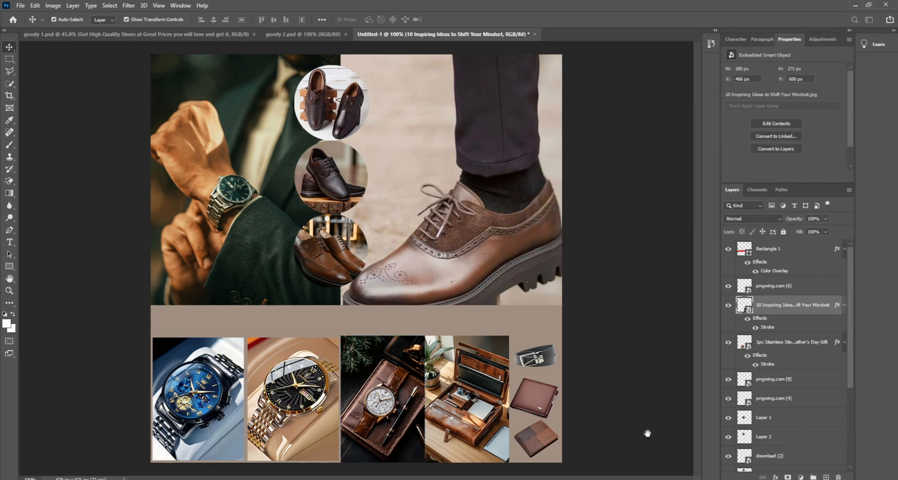
Add the taupe inside stroke to the open leather briefcase photo
{"action": "left_click", "coordinate": [460, 397]}
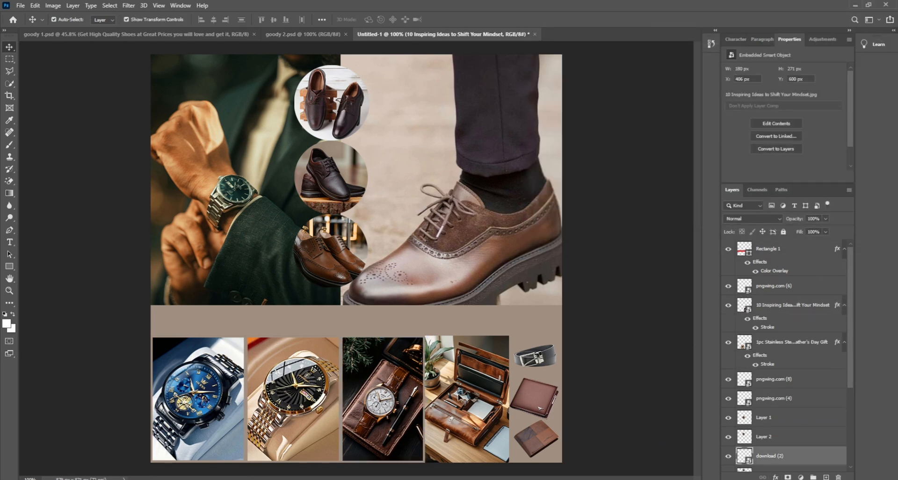
{"action": "left_click", "coordinate": [775, 476]}
{"action": "left_click", "coordinate": [785, 408]}
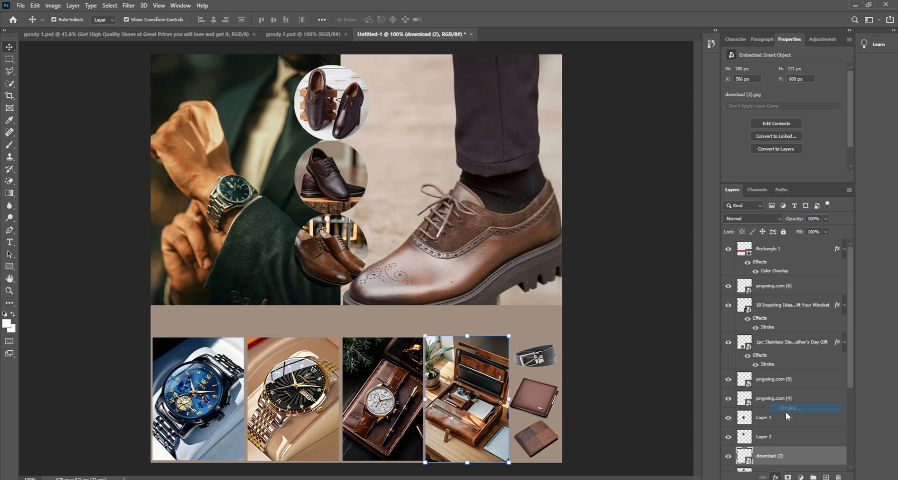
{"action": "key", "text": "Return"}
{"action": "left_click", "coordinate": [663, 454]}
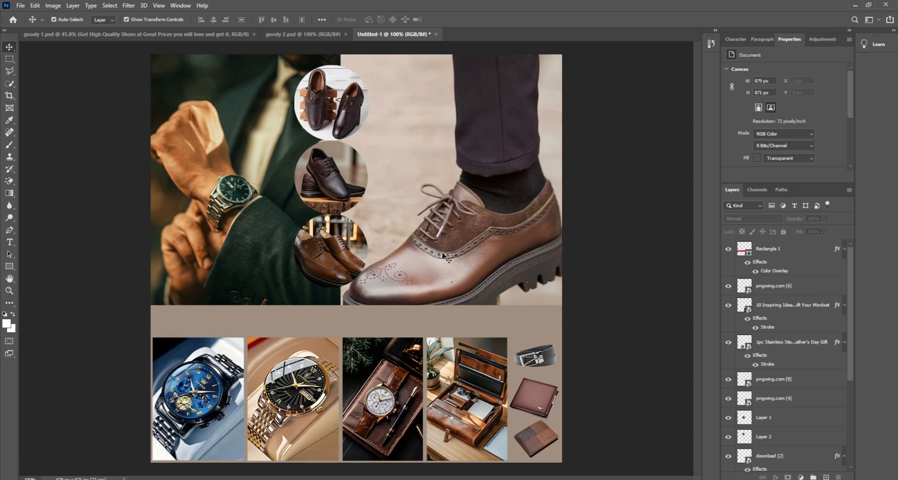
Move the large brogue shoe photo slightly up to show its sole, and shift the lowest shoe circle down and left
{"action": "left_click_drag", "start_coordinate": [444, 256], "coordinate": [445, 240]}
{"action": "left_click", "coordinate": [669, 332]}
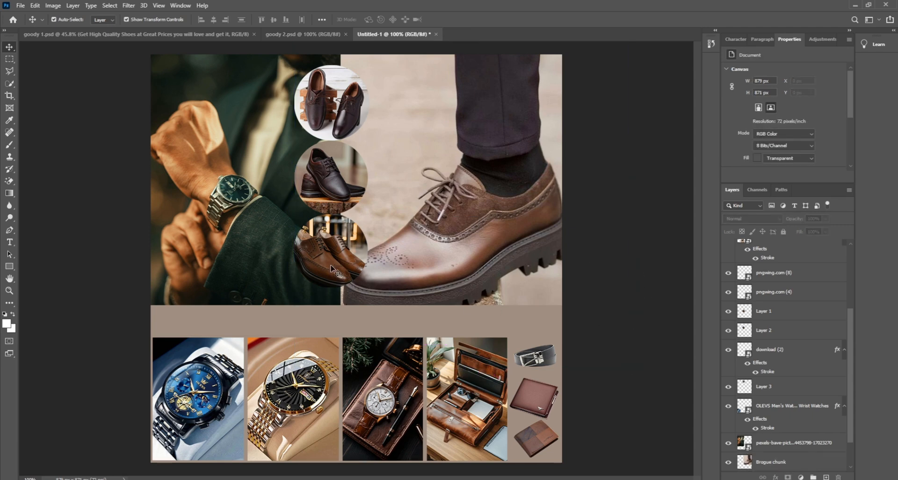
{"action": "mouse_move", "coordinate": [328, 271]}
{"action": "left_mouse_down"}
{"action": "mouse_move", "coordinate": [270, 304]}
{"action": "mouse_move", "coordinate": [280, 288]}
{"action": "mouse_move", "coordinate": [322, 275]}
{"action": "left_mouse_up"}
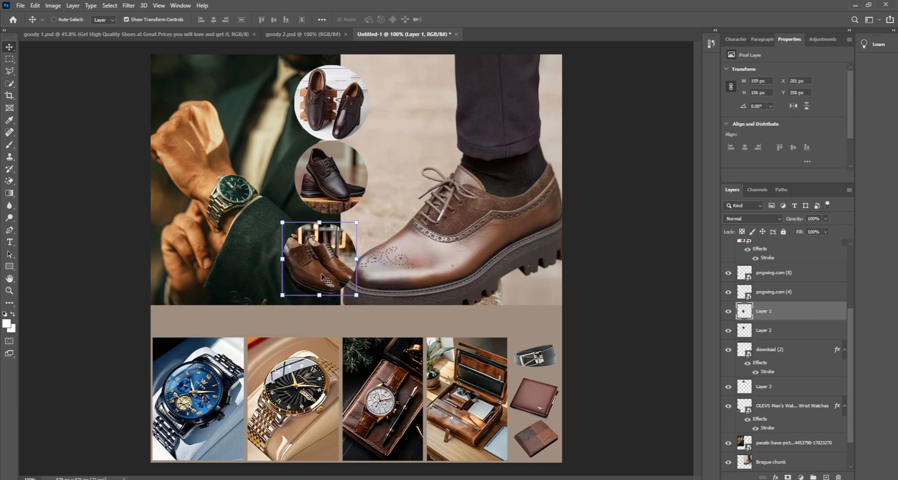
Bring the lowest shoe circle, Layer 1, to the top of the layer stack above Rectangle 1
{"action": "key", "text": "ctrl+bracketright"}
{"action": "key", "text": "ctrl+bracketright"}
{"action": "key", "text": "ctrl+bracketright"}
{"action": "key", "text": "ctrl+bracketright"}
{"action": "key", "text": "ctrl+bracketright"}
{"action": "key", "text": "ctrl+bracketright"}
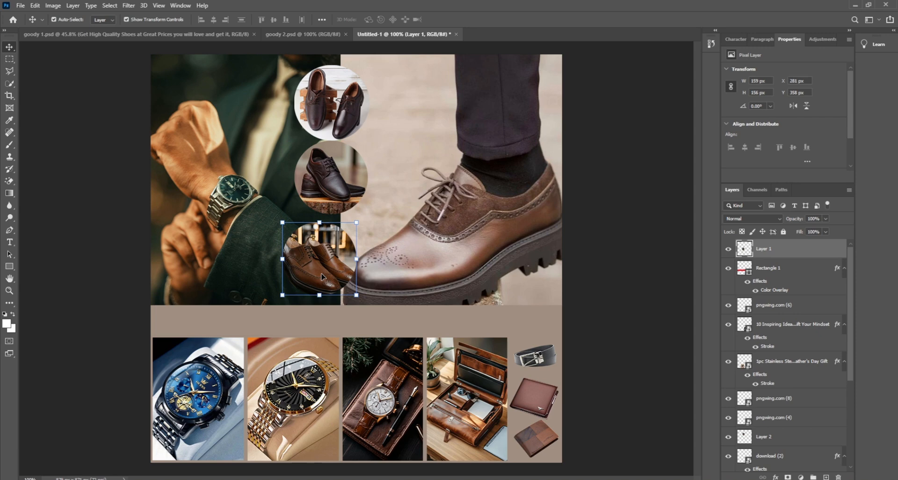
Bring the middle shoe circle, Layer 2, to the top of the layer stack
{"action": "left_click", "coordinate": [341, 196], "text": "ctrl"}
{"action": "key", "text": "ctrl+bracketright"}
{"action": "key", "text": "ctrl+bracketright"}
{"action": "key", "text": "ctrl+bracketright"}
{"action": "key", "text": "ctrl+bracketright"}
{"action": "key", "text": "ctrl+bracketright"}
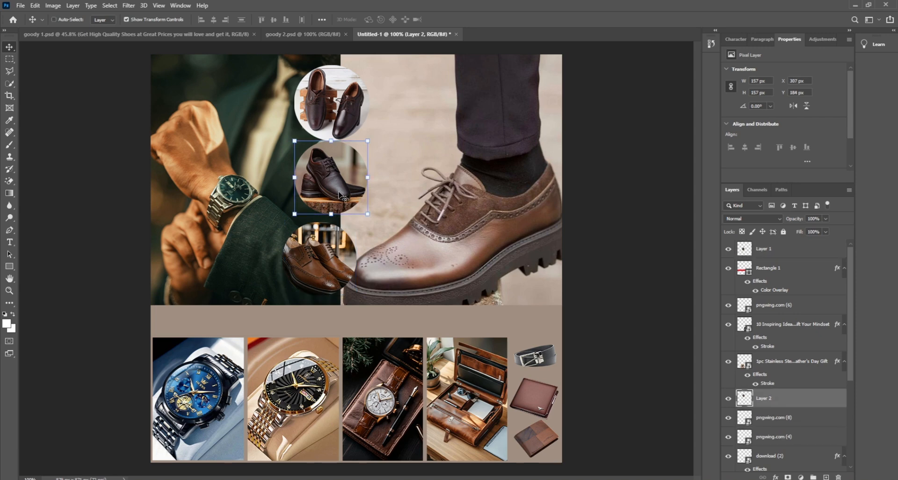
{"action": "key", "text": "ctrl+bracketright"}
{"action": "key", "text": "ctrl+bracketright"}
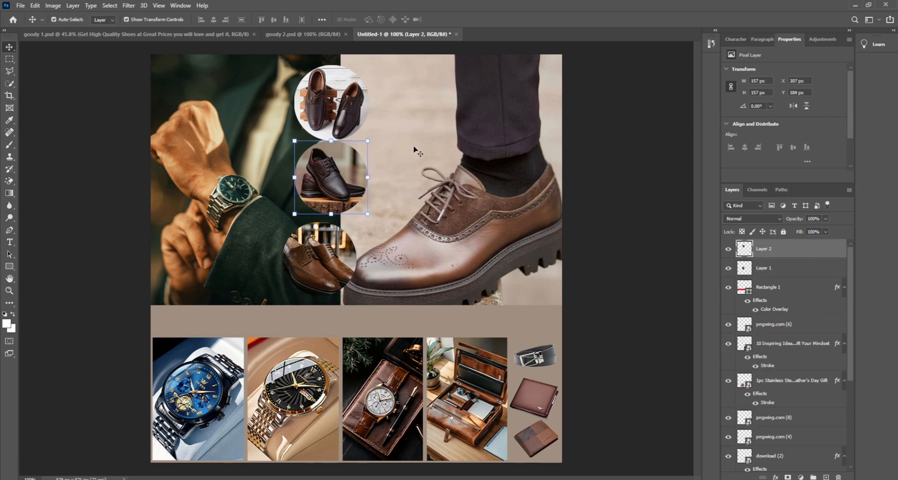
Bring the uppermost shoe circle, Layer 3, to the top of the layer stack
{"action": "left_click", "coordinate": [316, 112], "text": "ctrl"}
{"action": "key", "text": "ctrl+bracketright"}
{"action": "key", "text": "ctrl+bracketright"}
{"action": "key", "text": "ctrl+bracketright"}
{"action": "key", "text": "ctrl+bracketright"}
{"action": "key", "text": "ctrl+bracketright"}
{"action": "key", "text": "ctrl+bracketright"}
{"action": "key", "text": "ctrl+bracketright"}
{"action": "key", "text": "ctrl+bracketright"}
{"action": "key", "text": "ctrl+bracketright"}
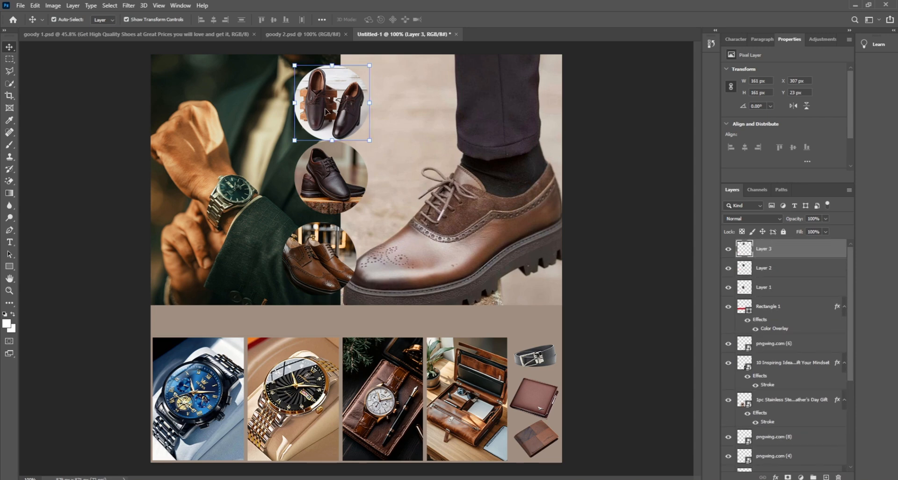
Hide the three shoe circle layers, Layer 1, Layer 2 and Layer 3
{"action": "left_click", "coordinate": [777, 291], "text": "shift"}
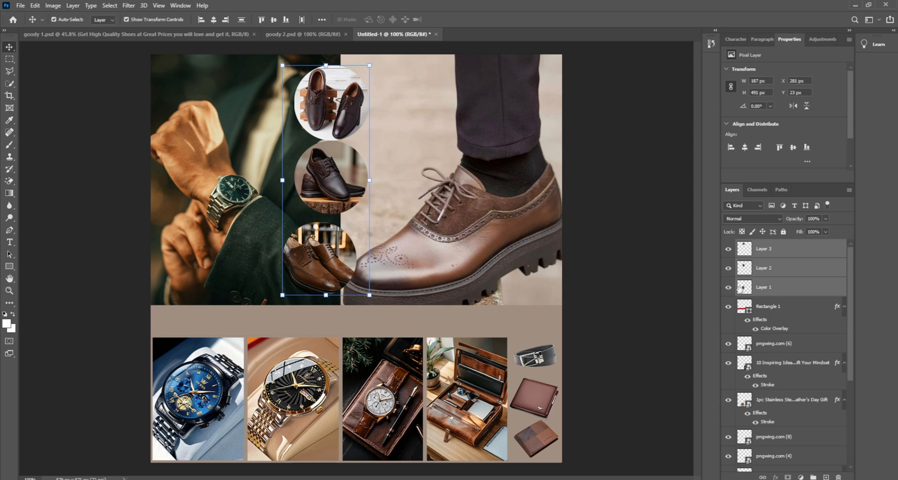
{"action": "left_click", "coordinate": [728, 268]}
{"action": "left_click", "coordinate": [728, 249]}
{"action": "left_click", "coordinate": [671, 256]}
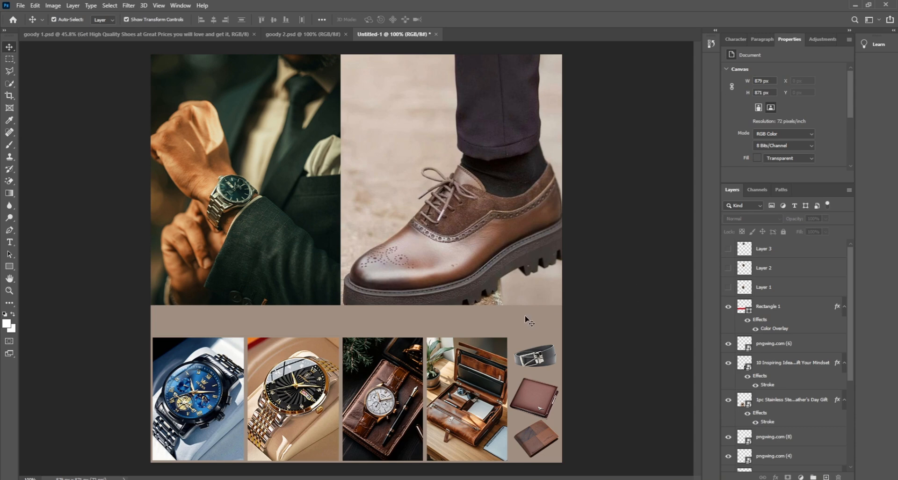
Stretch the taupe band upward over the large photos to about 109 px high
{"action": "left_click", "coordinate": [449, 320]}
{"action": "left_click_drag", "start_coordinate": [354, 305], "coordinate": [355, 284]}
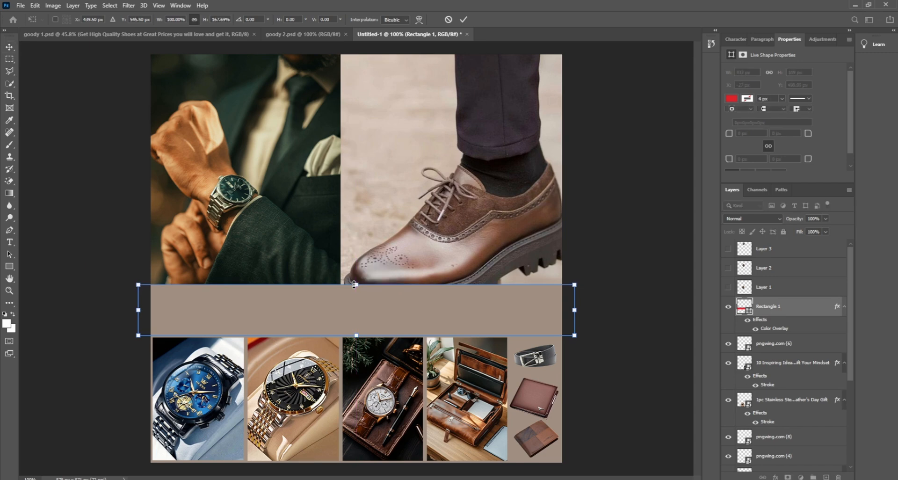
{"action": "key", "text": "Return"}
{"action": "left_click", "coordinate": [606, 261]}
Move the large brogue shoe photo up so its sole clears the taupe band, and nudge it slightly right
{"action": "left_click_drag", "start_coordinate": [502, 238], "coordinate": [495, 212]}
{"action": "key", "text": "Right"}
{"action": "key", "text": "Right"}
{"action": "key", "text": "Right"}
{"action": "key", "text": "Right"}
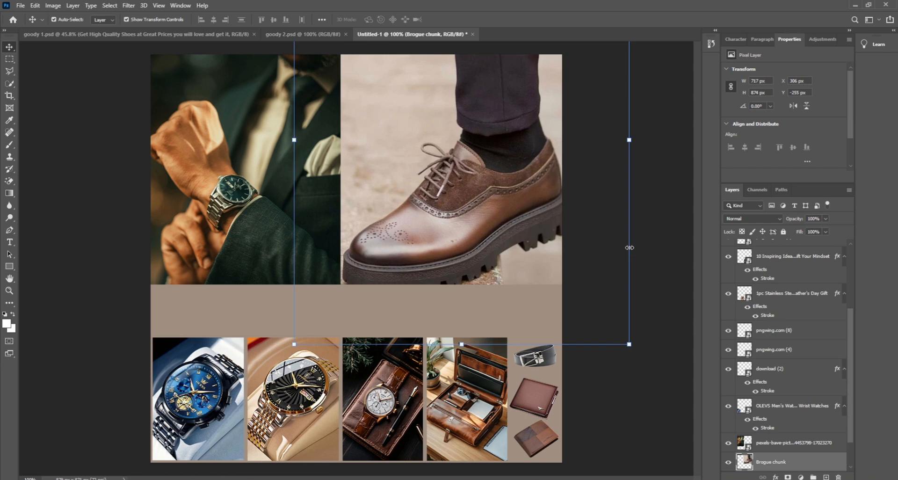
{"action": "left_click", "coordinate": [661, 278]}
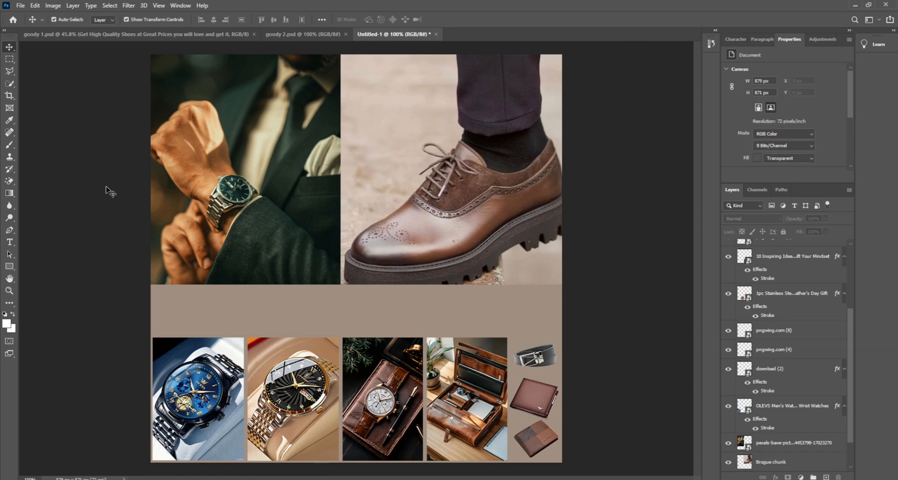
Copy the large GOODY_STORE title from goody 2.psd into the taupe band of the Untitled-1 flyer
{"action": "left_click", "coordinate": [166, 35]}
{"action": "left_click", "coordinate": [287, 36]}
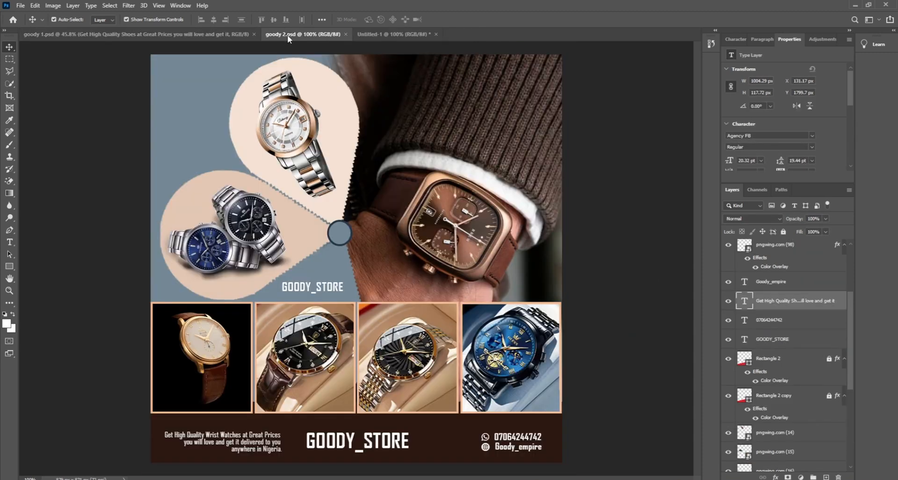
{"action": "left_click_drag", "start_coordinate": [353, 444], "coordinate": [352, 319]}
{"action": "key", "text": "Return"}
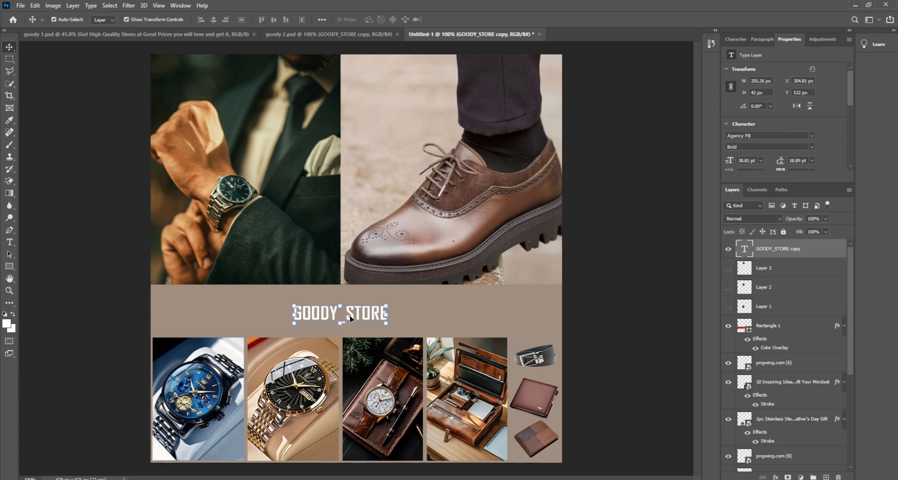
Center the GOODY_STORE title vertically within the taupe band
{"action": "left_click", "coordinate": [408, 309]}
{"action": "key", "text": "ctrl+z"}
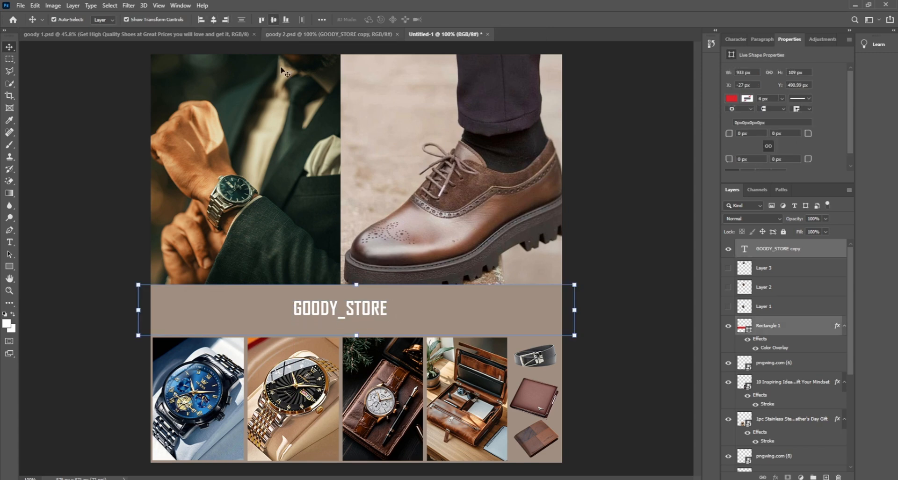
{"action": "left_click", "coordinate": [610, 304]}
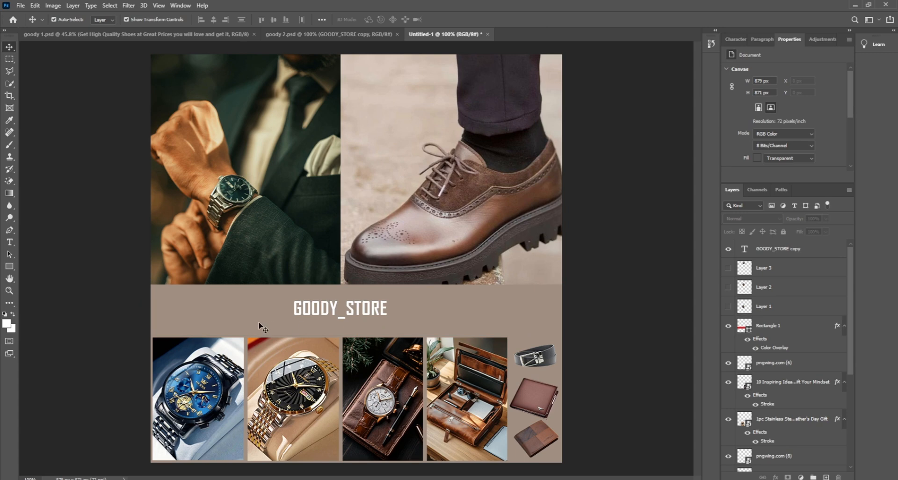
Save the flyer on the computer as the Photoshop file goody 3 in the goody store folder, with Maximize Compatibility
{"action": "key", "text": "ctrl+s"}
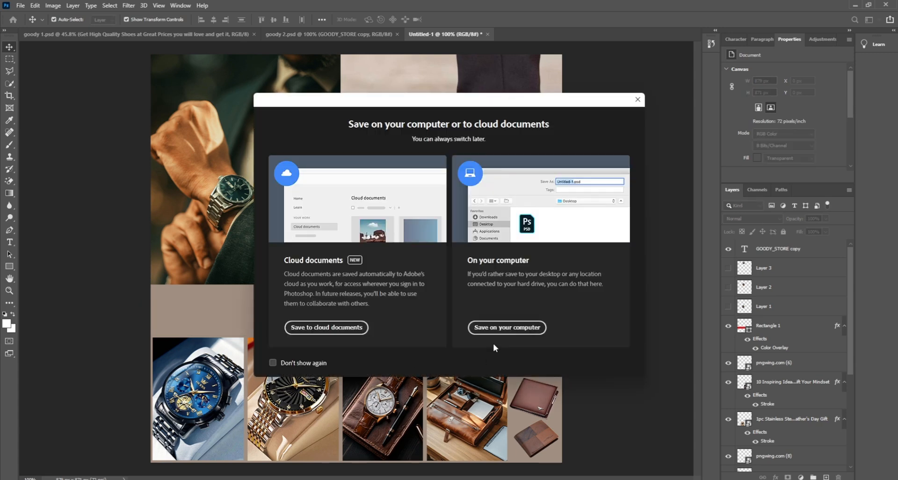
{"action": "left_click", "coordinate": [506, 328]}
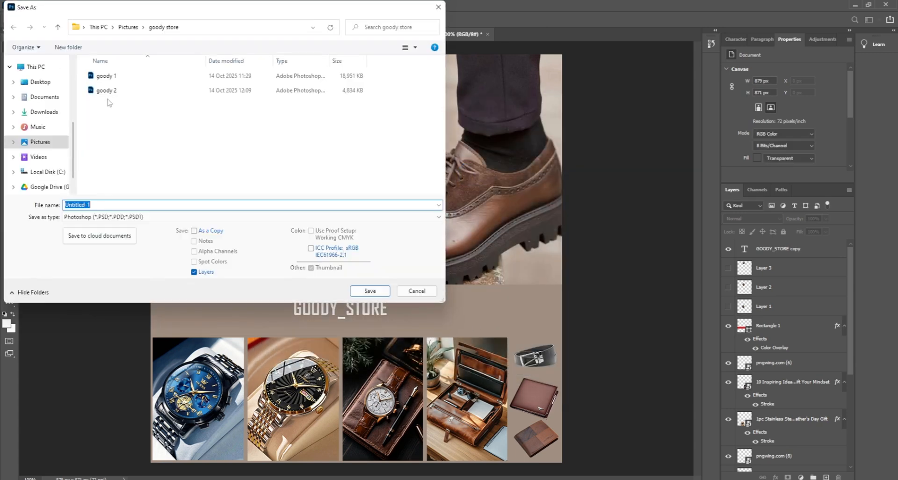
{"action": "left_click", "coordinate": [100, 91]}
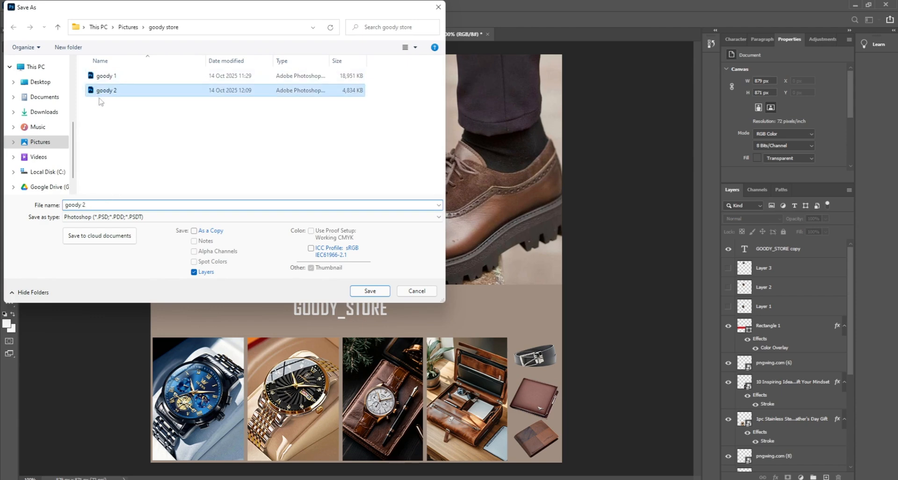
{"action": "left_click", "coordinate": [88, 205]}
{"action": "left_click", "coordinate": [88, 204]}
{"action": "key", "text": "BackSpace"}
{"action": "type", "text": "3"}
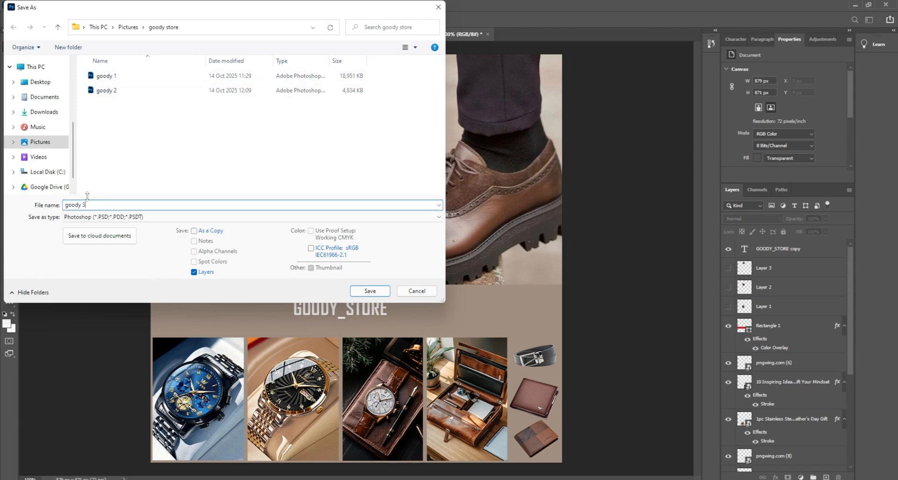
{"action": "left_click", "coordinate": [374, 291]}
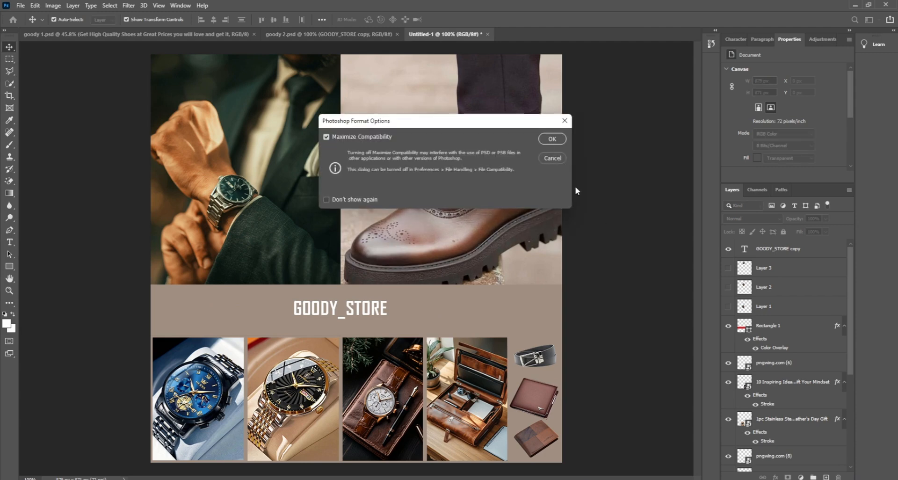
{"action": "left_click", "coordinate": [553, 139]}
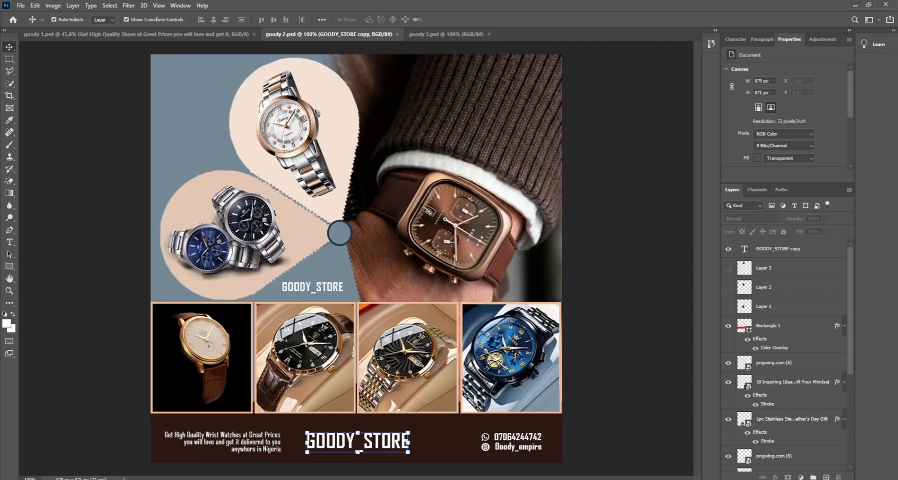
Switch to goody 2.psd and lock the large brown wristwatch photo layer
{"action": "left_click", "coordinate": [300, 34]}
{"action": "left_click_drag", "start_coordinate": [585, 453], "coordinate": [480, 432]}
{"action": "key", "text": "ctrl+t"}
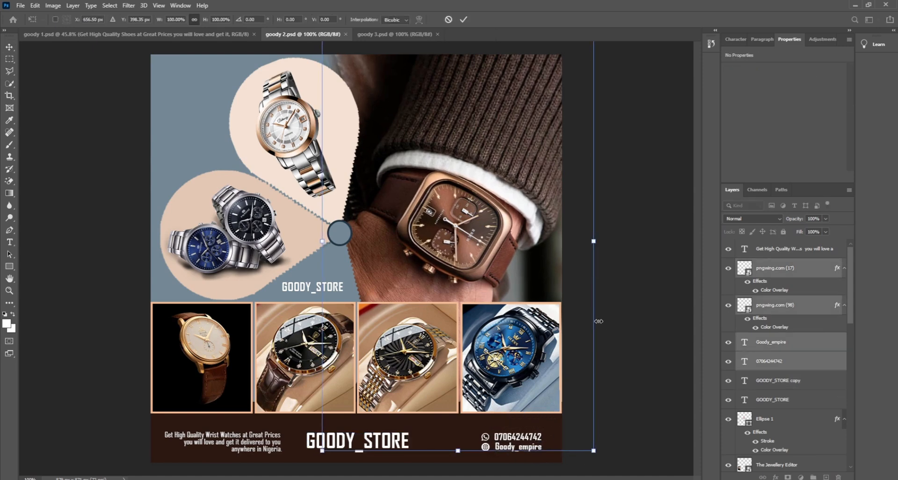
{"action": "key", "text": "Return"}
{"action": "left_click", "coordinate": [591, 376]}
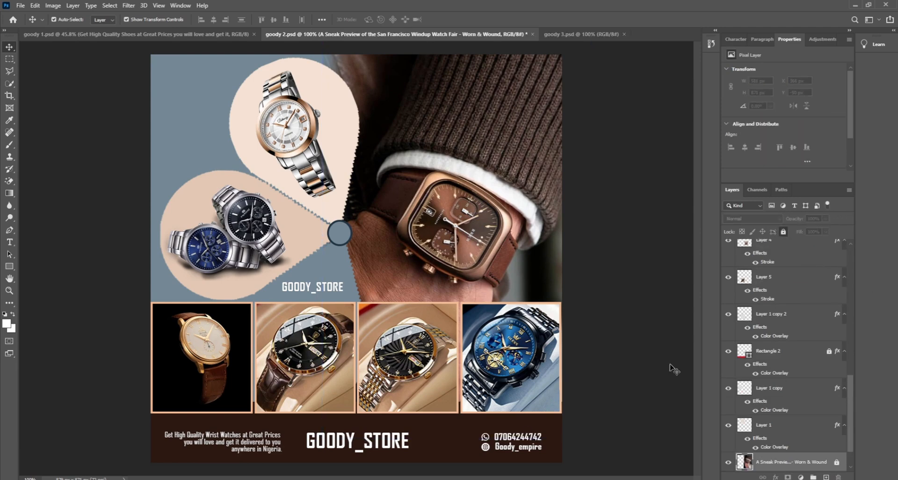
Copy the WhatsApp and Instagram icons with the phone number and Goody_empire handle from goody 2.psd into goody 3.psd's taupe band
{"action": "left_click", "coordinate": [648, 423]}
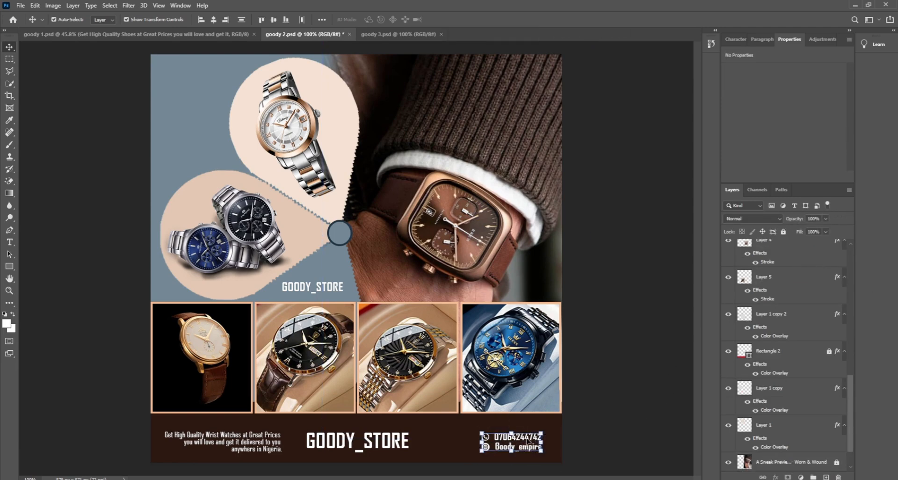
{"action": "left_click_drag", "start_coordinate": [527, 441], "coordinate": [460, 319]}
{"action": "left_click_drag", "start_coordinate": [458, 316], "coordinate": [457, 315]}
{"action": "left_click", "coordinate": [626, 322]}
{"action": "left_click", "coordinate": [525, 307]}
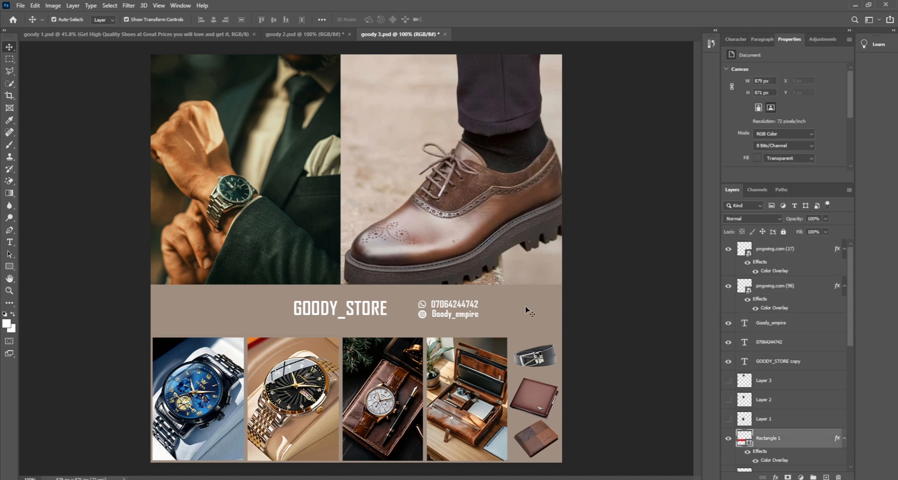
Move the WhatsApp icon and phone number together to directly below the GOODY_STORE title, centered under it
{"action": "left_click", "coordinate": [625, 314]}
{"action": "left_click", "coordinate": [435, 306]}
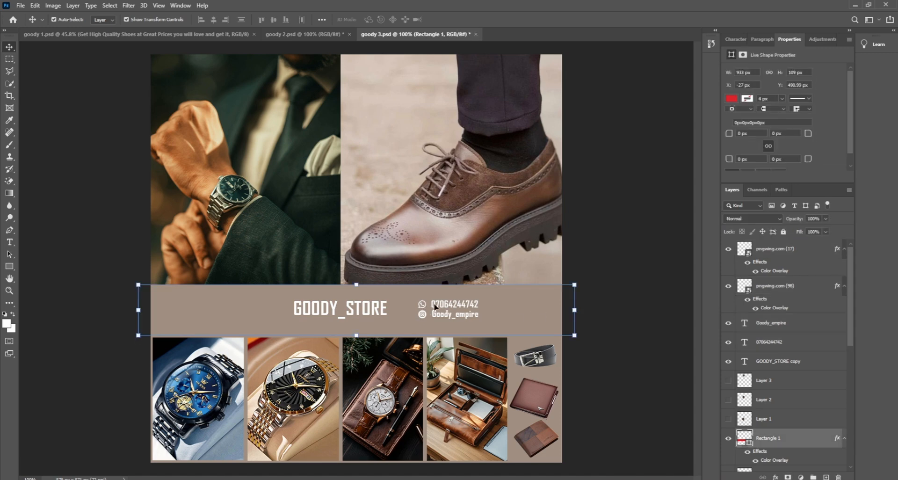
{"action": "left_click", "coordinate": [421, 308]}
{"action": "left_click", "coordinate": [452, 309], "text": "shift"}
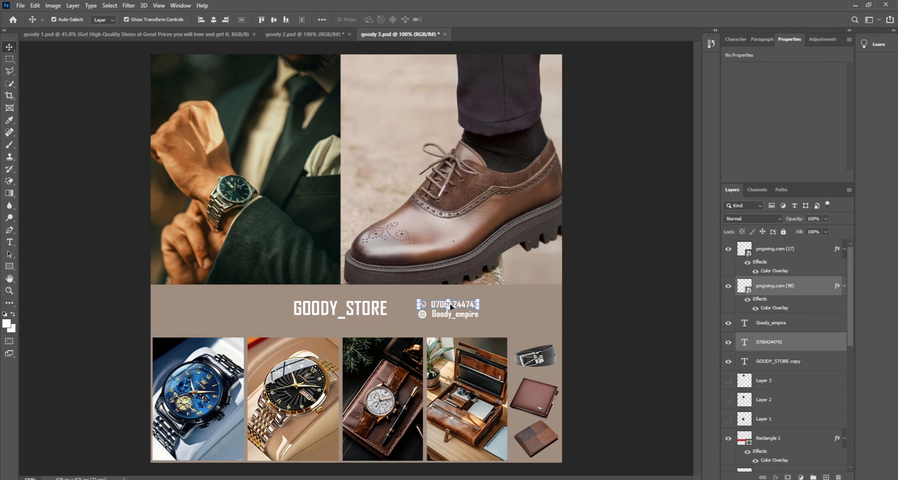
{"action": "left_click_drag", "start_coordinate": [454, 309], "coordinate": [352, 329]}
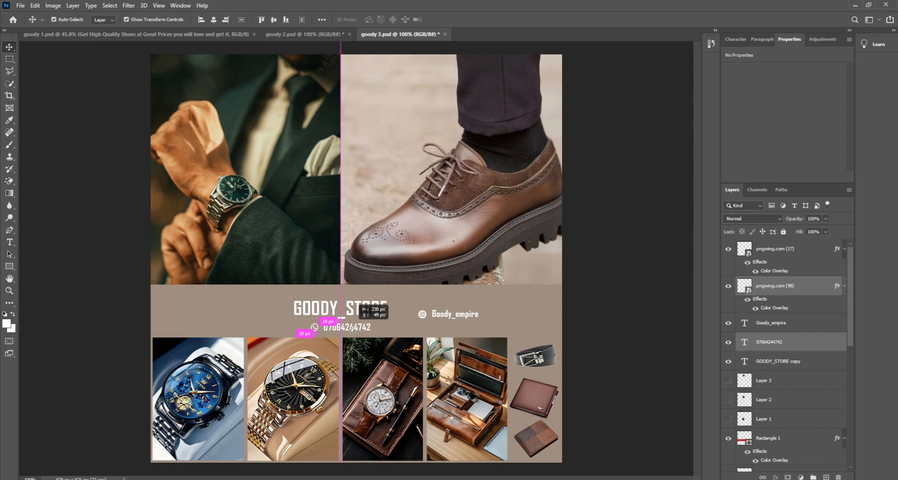
{"action": "left_click_drag", "start_coordinate": [352, 329], "coordinate": [353, 330]}
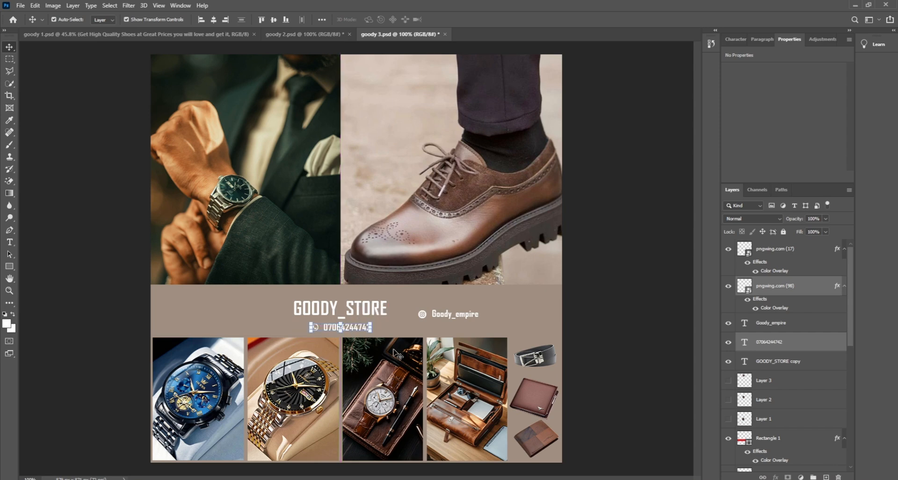
Undo the last move and place both icons, the phone number and the Goody_empire handle together centered below the GOODY_STORE title
{"action": "key", "text": "ctrl+z"}
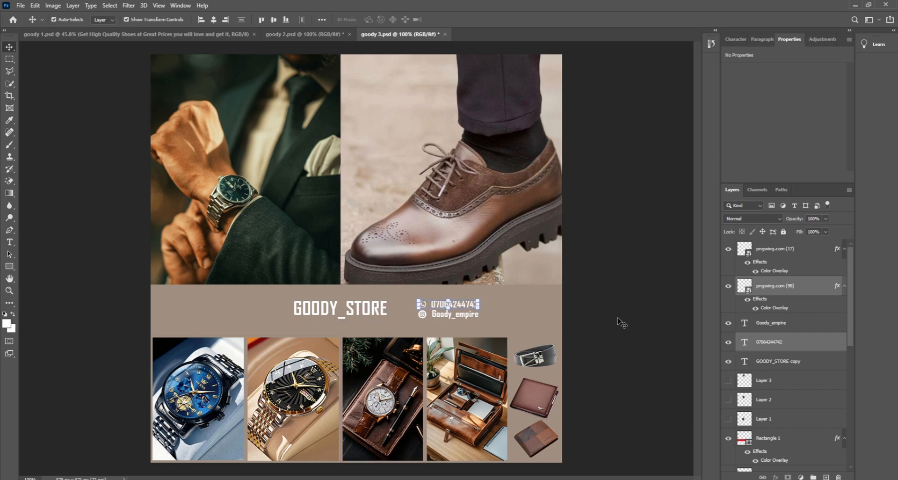
{"action": "left_click", "coordinate": [754, 359]}
{"action": "left_click", "coordinate": [466, 316]}
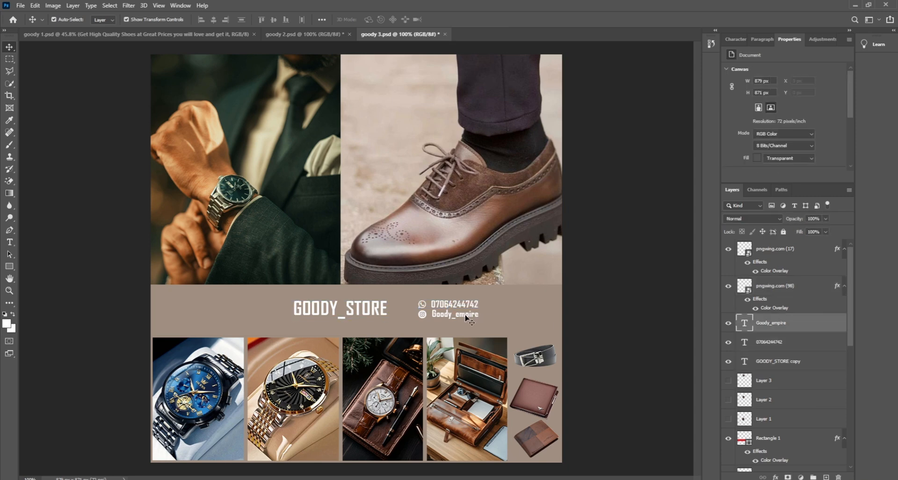
{"action": "left_click", "coordinate": [765, 345], "text": "shift"}
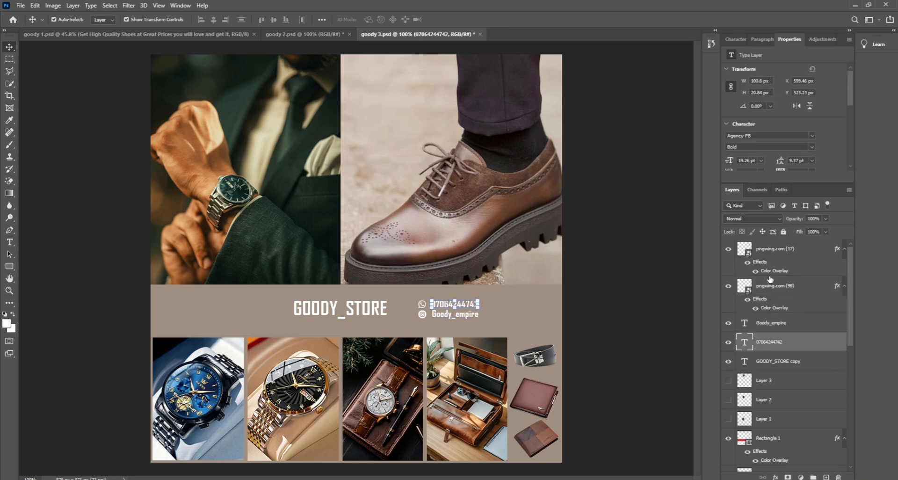
{"action": "left_click", "coordinate": [770, 253], "text": "shift"}
{"action": "left_click_drag", "start_coordinate": [467, 316], "coordinate": [360, 332]}
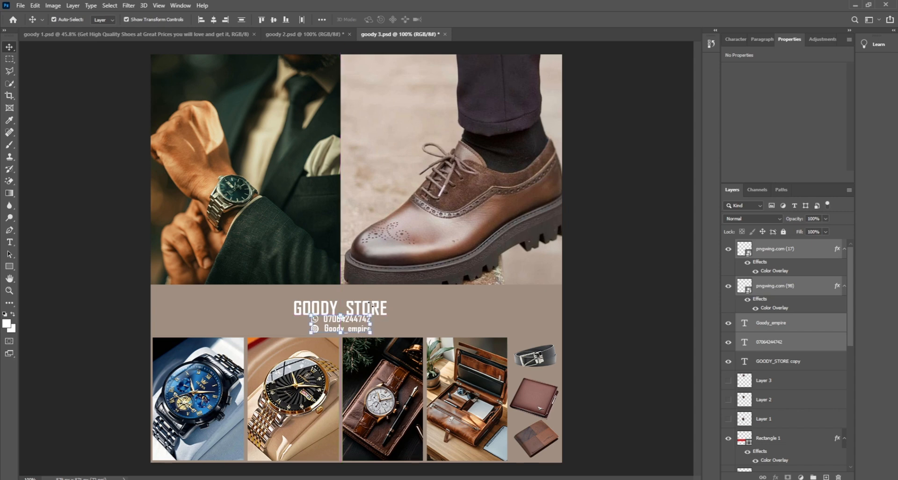
Move the GOODY_STORE title up so it sits clear of the contact details within the band
{"action": "left_click", "coordinate": [664, 333]}
{"action": "left_click_drag", "start_coordinate": [377, 305], "coordinate": [374, 294]}
{"action": "left_click", "coordinate": [630, 341]}
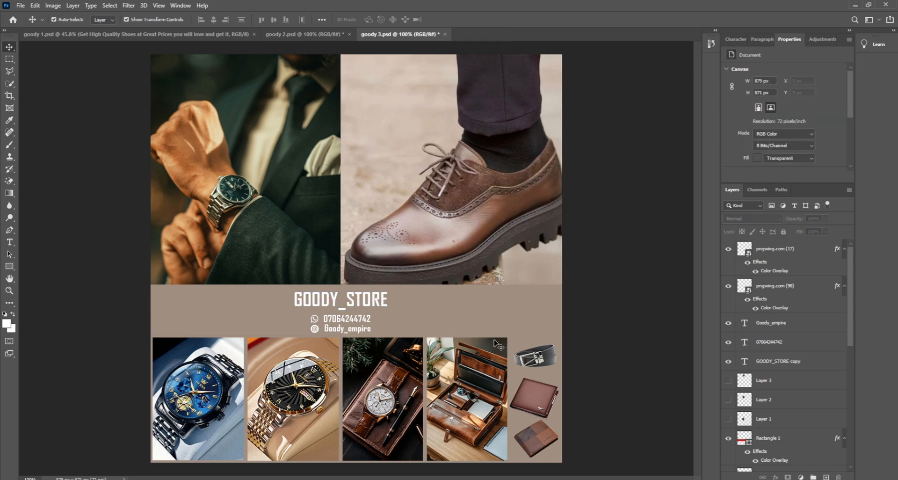
{"action": "left_click", "coordinate": [376, 305]}
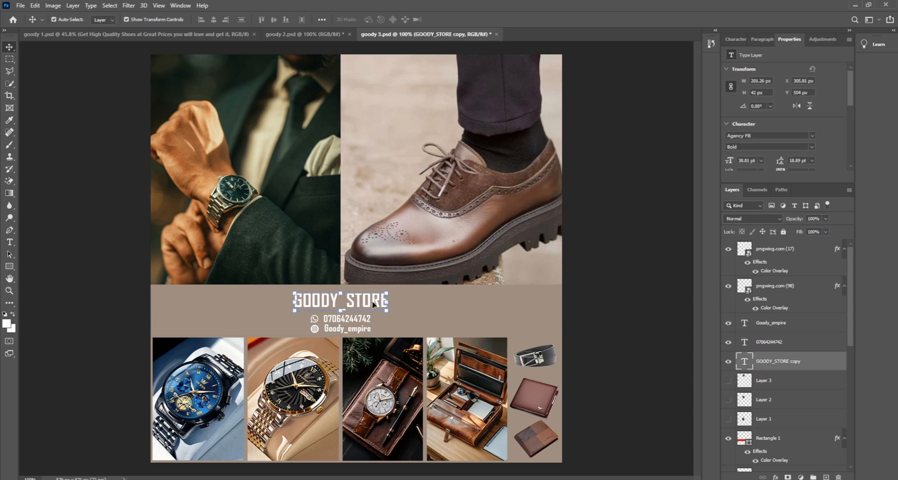
{"action": "left_click", "coordinate": [611, 327]}
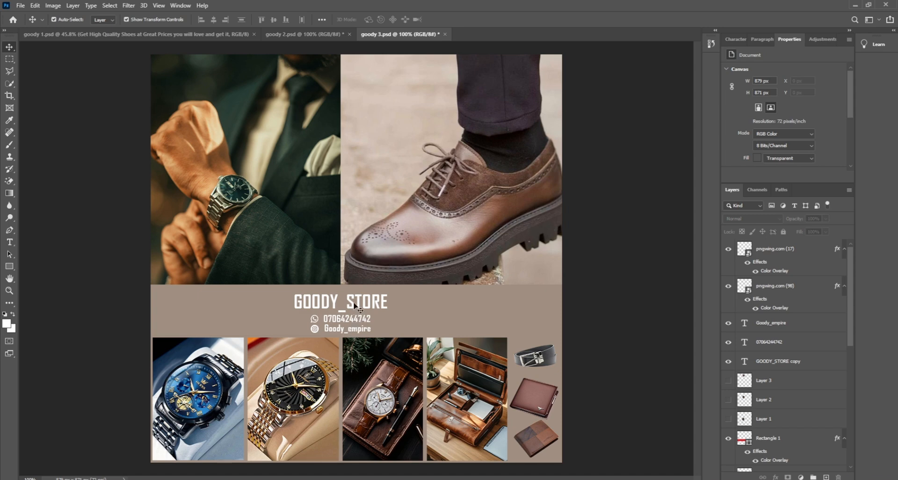
Reduce the GOODY_STORE title's height to 36 px by lowering its upper edge
{"action": "left_click", "coordinate": [355, 307]}
{"action": "key", "text": "ctrl+t"}
{"action": "left_click_drag", "start_coordinate": [340, 293], "coordinate": [341, 296]}
{"action": "key", "text": "Return"}
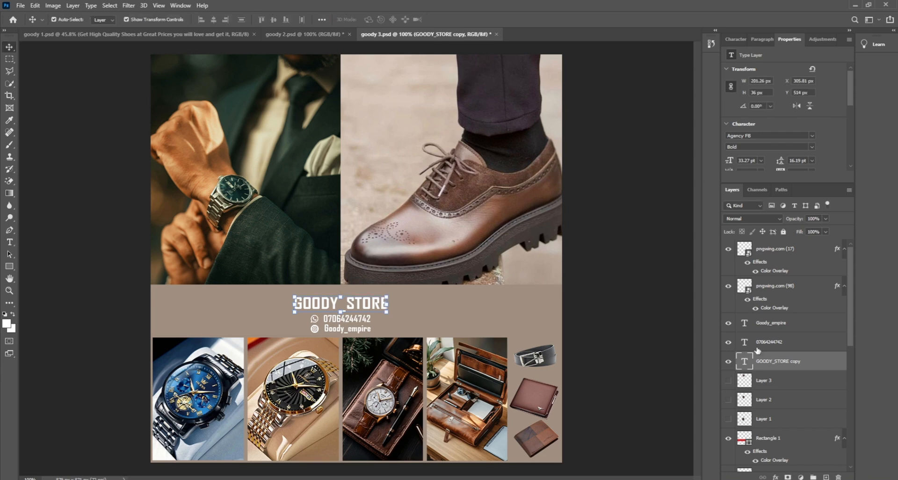
Add a Color Overlay to the GOODY_STORE title and try colours sampled from the suit and the brown shoe
{"action": "left_click", "coordinate": [775, 477]}
{"action": "left_click", "coordinate": [788, 440]}
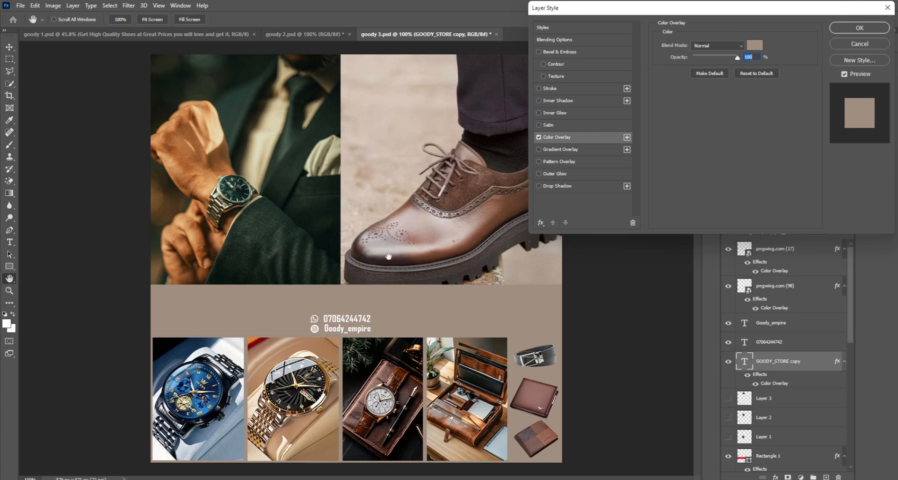
{"action": "left_click", "coordinate": [755, 45]}
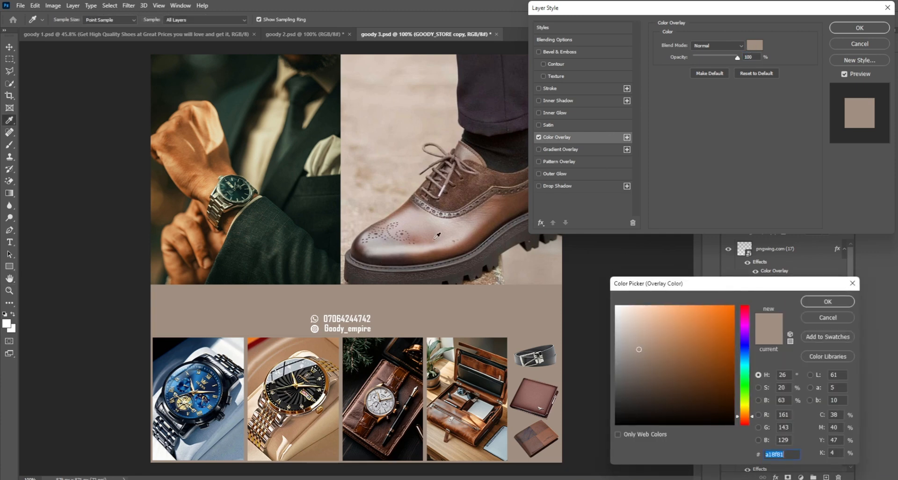
{"action": "left_click", "coordinate": [324, 236]}
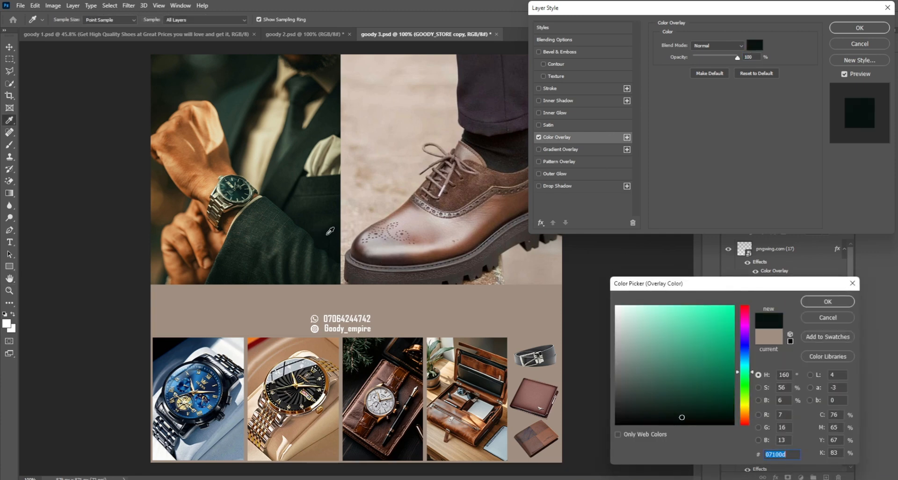
{"action": "left_click", "coordinate": [380, 257]}
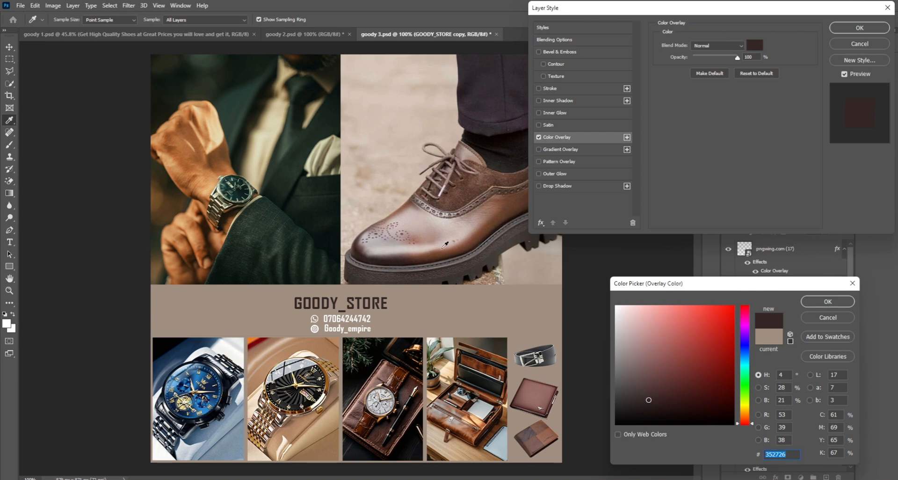
{"action": "left_click", "coordinate": [430, 253]}
{"action": "left_click", "coordinate": [416, 252]}
{"action": "left_click", "coordinate": [402, 273]}
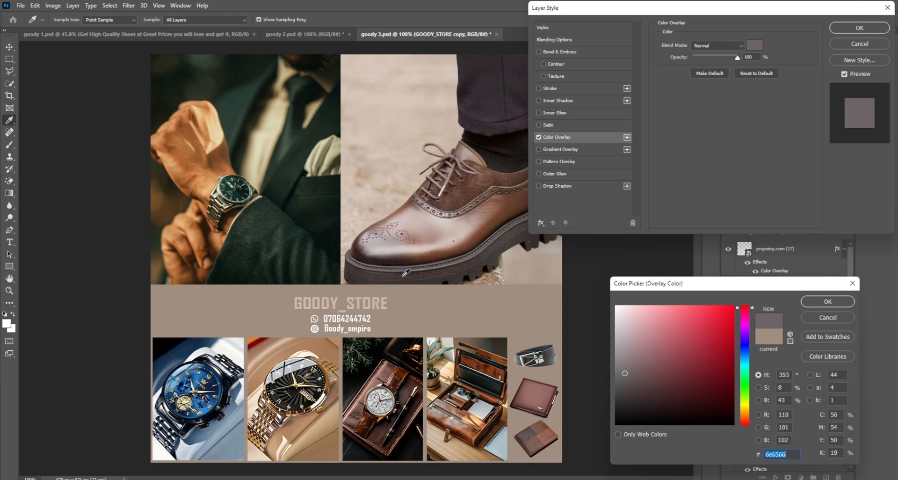
{"action": "left_click", "coordinate": [393, 265]}
{"action": "left_click", "coordinate": [389, 261]}
{"action": "left_click", "coordinate": [384, 251]}
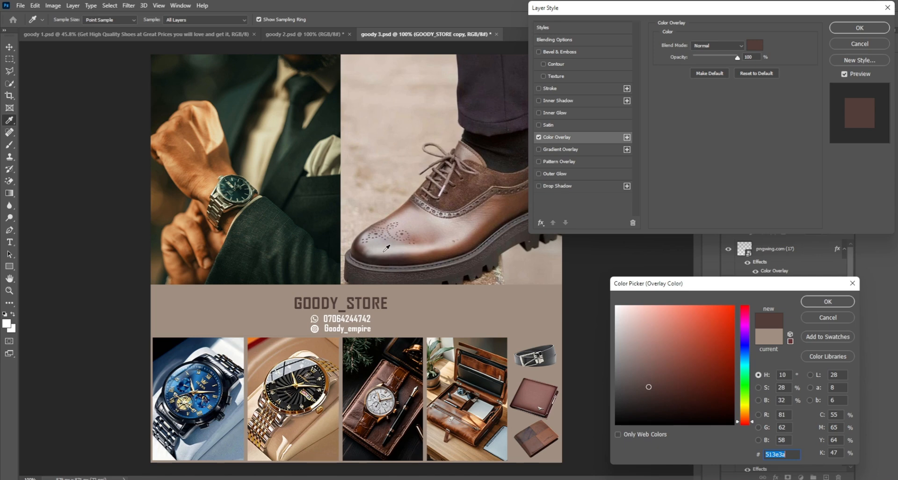
Set the GOODY_STORE title's Color Overlay to the dark teal 0f1e1d sampled from the wristwatch photo
{"action": "left_click", "coordinate": [363, 248]}
{"action": "left_click", "coordinate": [329, 253]}
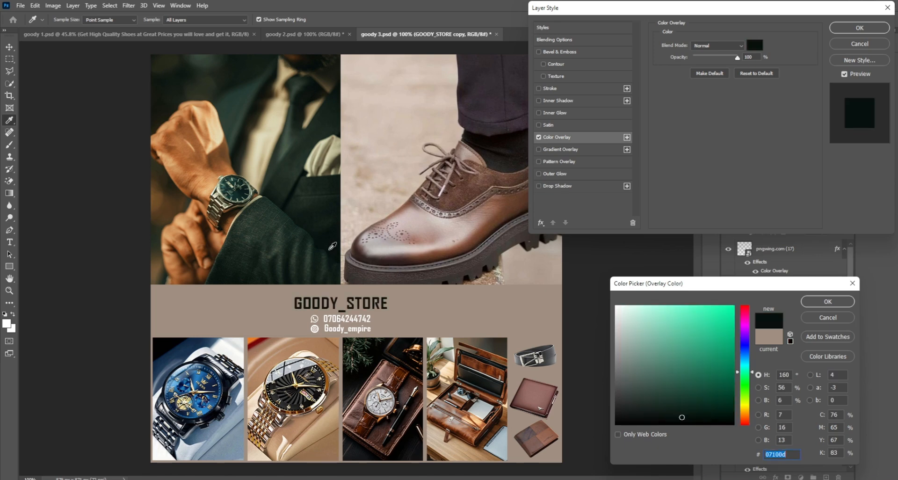
{"action": "left_click", "coordinate": [322, 163]}
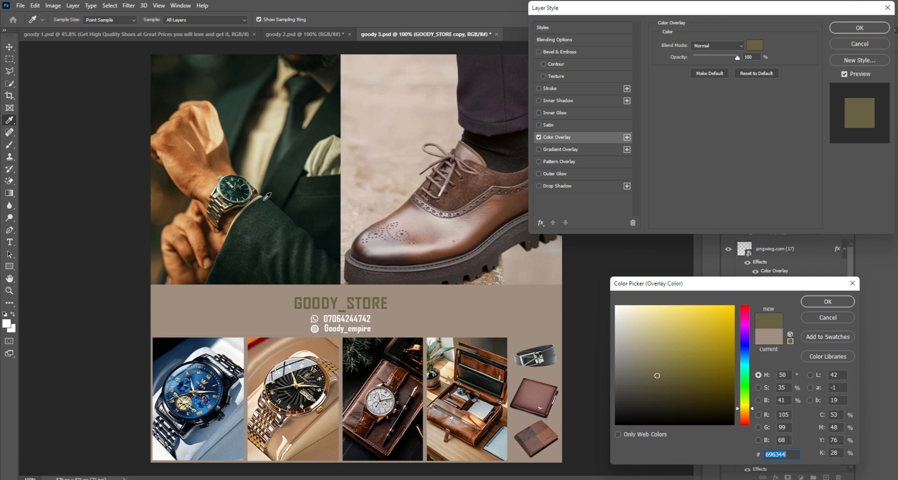
{"action": "left_click", "coordinate": [243, 189]}
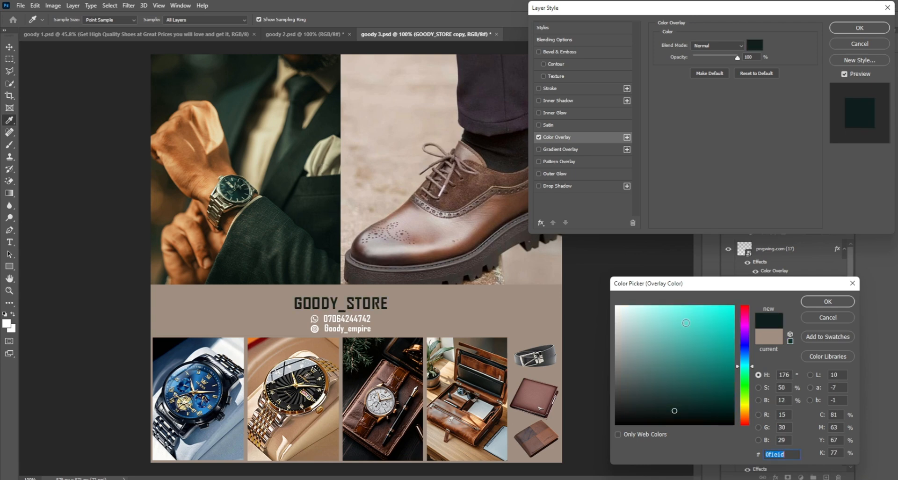
{"action": "left_click", "coordinate": [805, 306]}
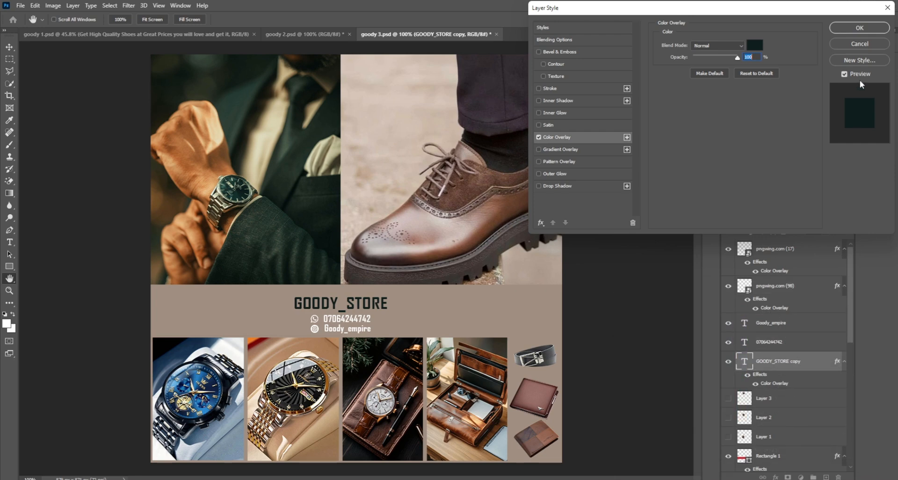
{"action": "left_click", "coordinate": [860, 28]}
{"action": "left_click", "coordinate": [606, 322]}
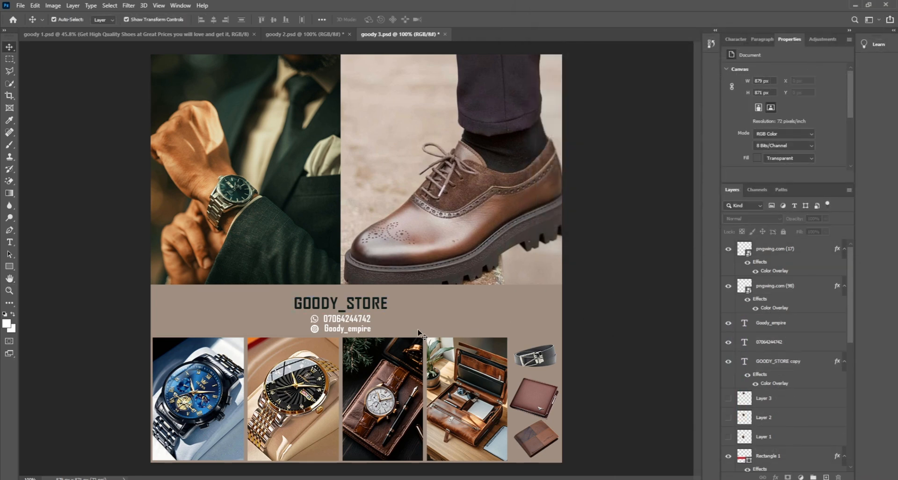
Change the taupe band's Color Overlay to the dark green 111b14 sampled from the suit jacket
{"action": "left_click", "coordinate": [427, 320]}
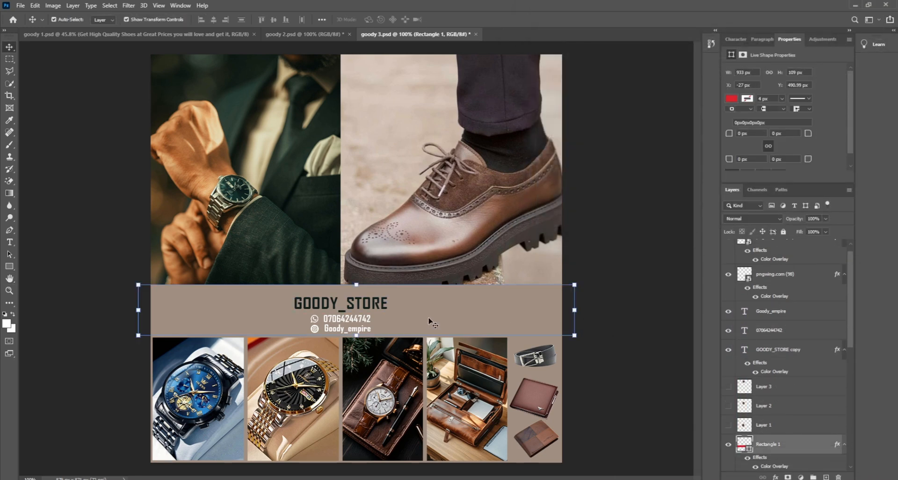
{"action": "double_click", "coordinate": [769, 466]}
{"action": "left_click", "coordinate": [749, 47]}
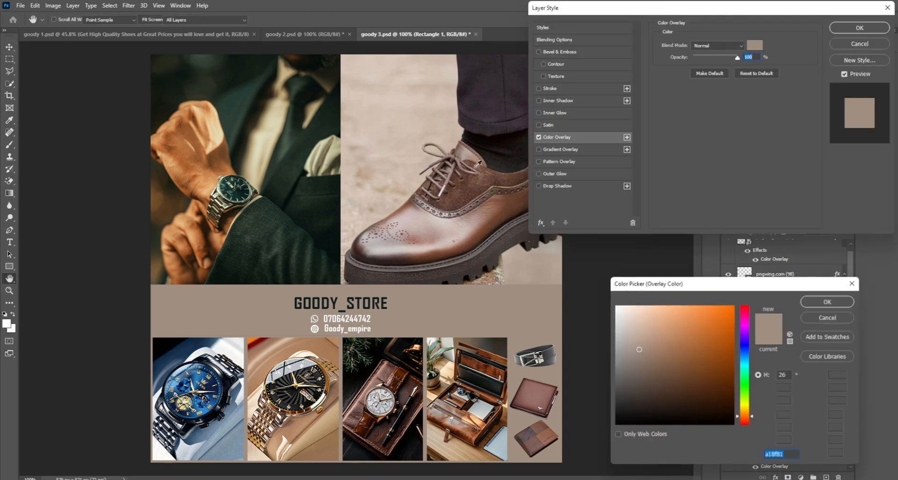
{"action": "left_click", "coordinate": [312, 206]}
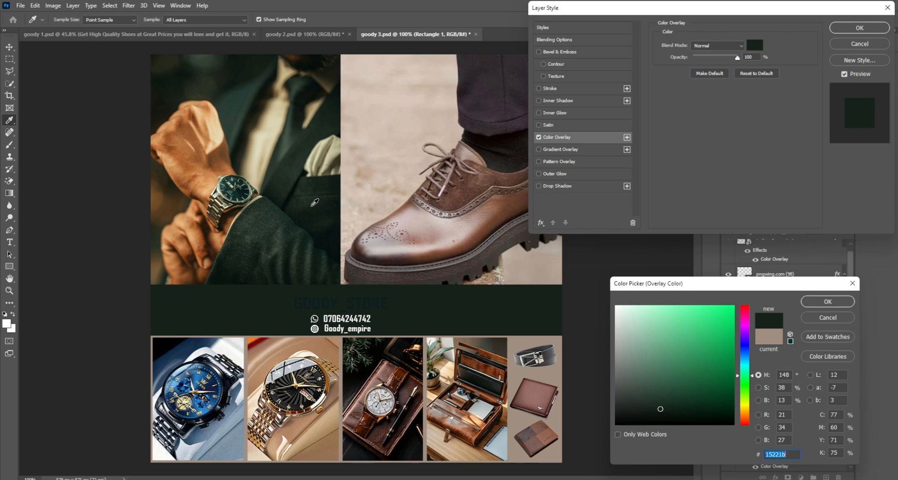
{"action": "left_click", "coordinate": [377, 270]}
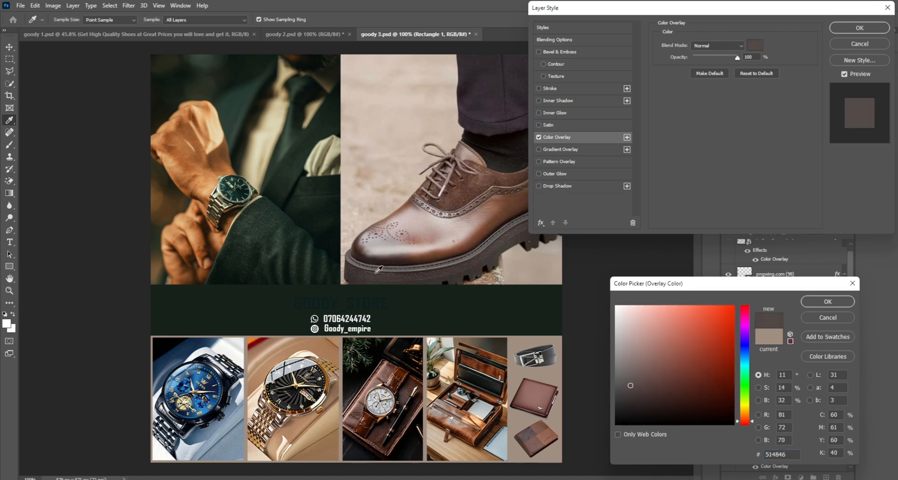
{"action": "left_click", "coordinate": [494, 262]}
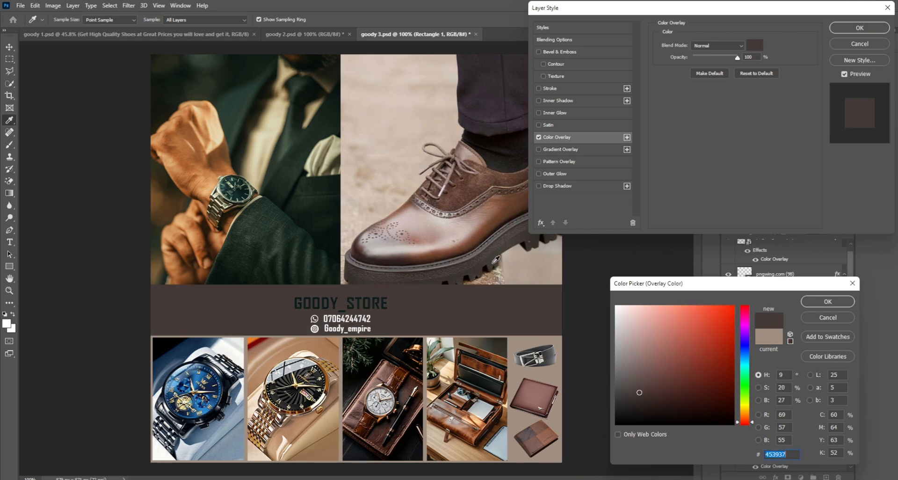
{"action": "left_click", "coordinate": [476, 184]}
{"action": "left_click", "coordinate": [532, 241]}
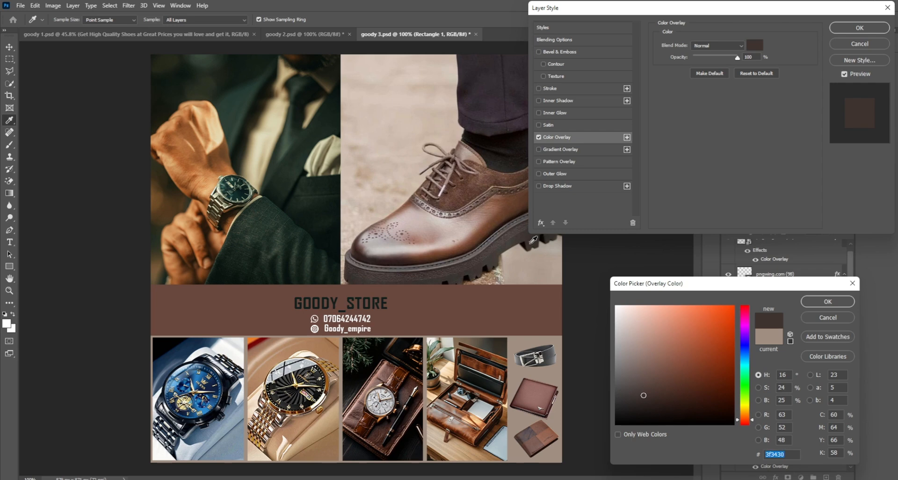
{"action": "left_click", "coordinate": [323, 225]}
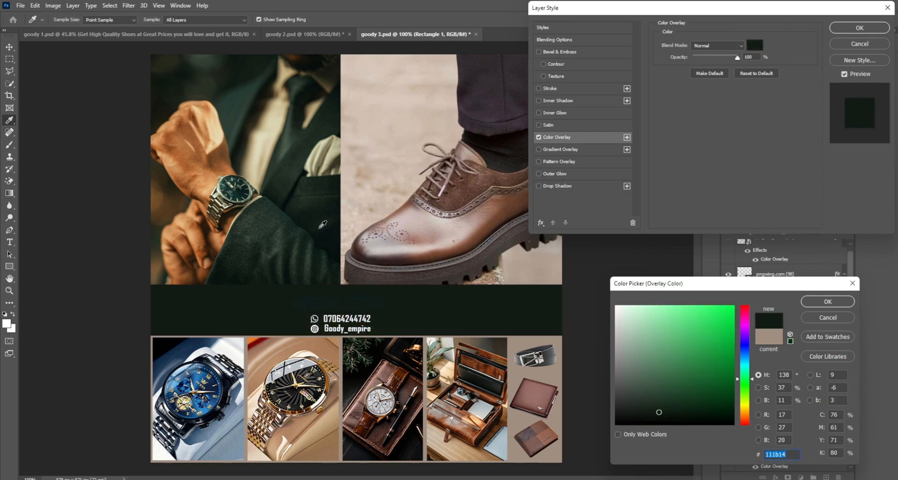
{"action": "left_click", "coordinate": [828, 301]}
{"action": "left_click", "coordinate": [865, 28]}
Set the GOODY_STORE title's Color Overlay to the pale beige c2be9b sampled from the suit's pocket square
{"action": "left_click", "coordinate": [778, 349]}
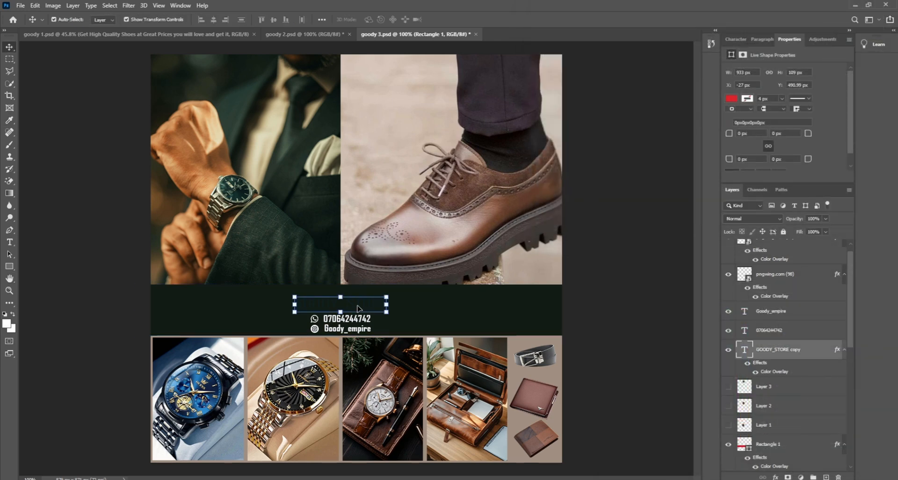
{"action": "double_click", "coordinate": [776, 372]}
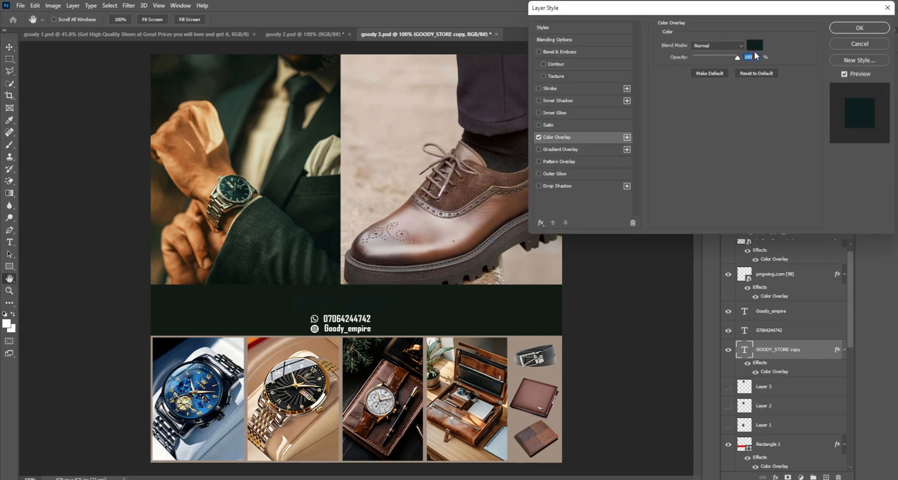
{"action": "left_click", "coordinate": [755, 45]}
{"action": "left_click", "coordinate": [336, 147]}
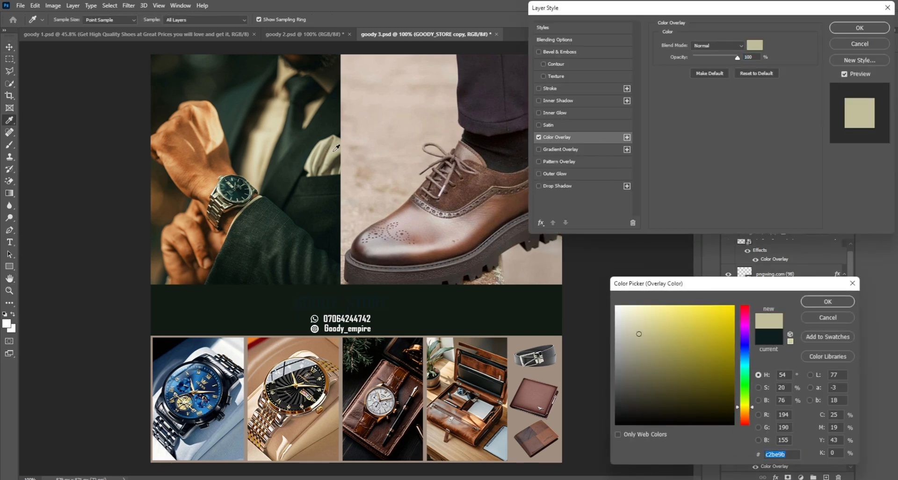
{"action": "left_click", "coordinate": [812, 302]}
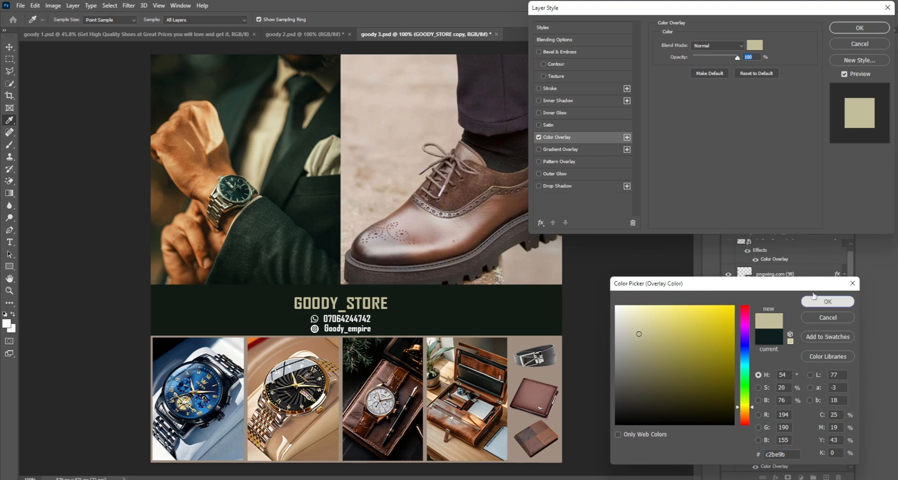
{"action": "left_click", "coordinate": [850, 29]}
{"action": "left_click", "coordinate": [645, 326]}
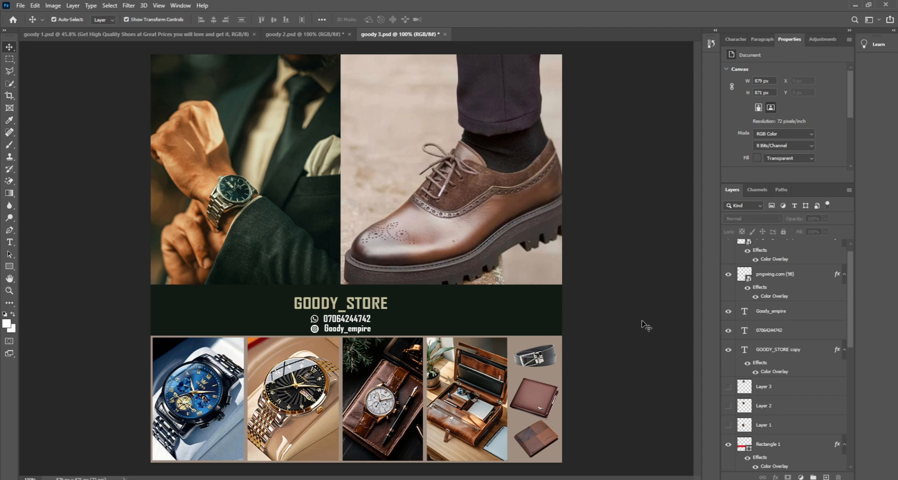
Save the goody 3.psd flyer and switch to the goody 2.psd document
{"action": "key", "text": "ctrl+s"}
{"action": "left_click", "coordinate": [536, 405]}
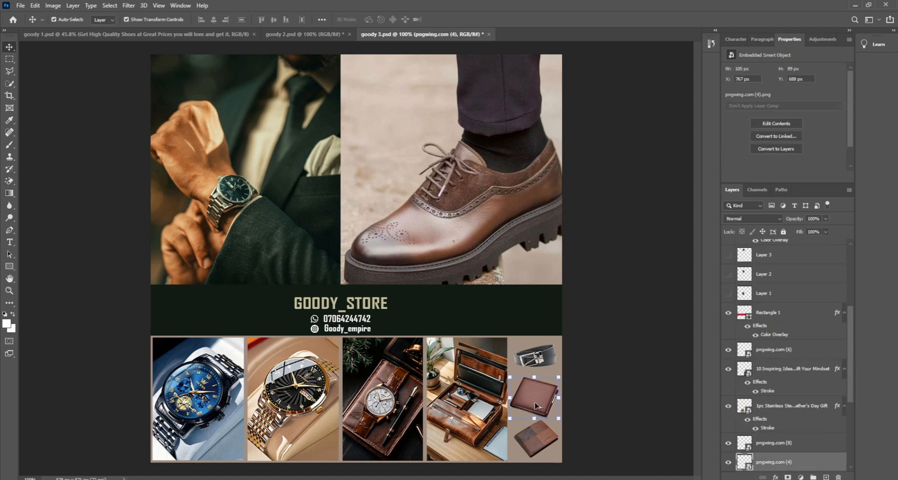
{"action": "left_click", "coordinate": [610, 408]}
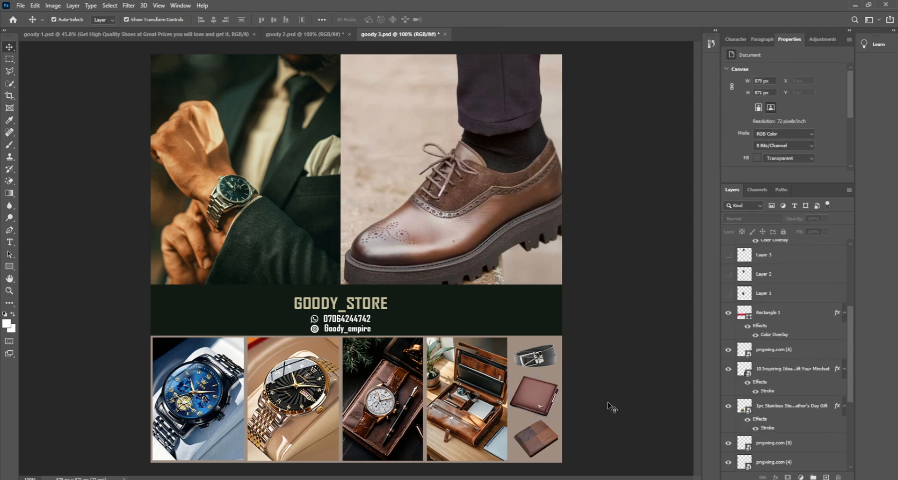
{"action": "left_click", "coordinate": [538, 442]}
{"action": "left_click", "coordinate": [642, 418]}
{"action": "key", "text": "ctrl+s"}
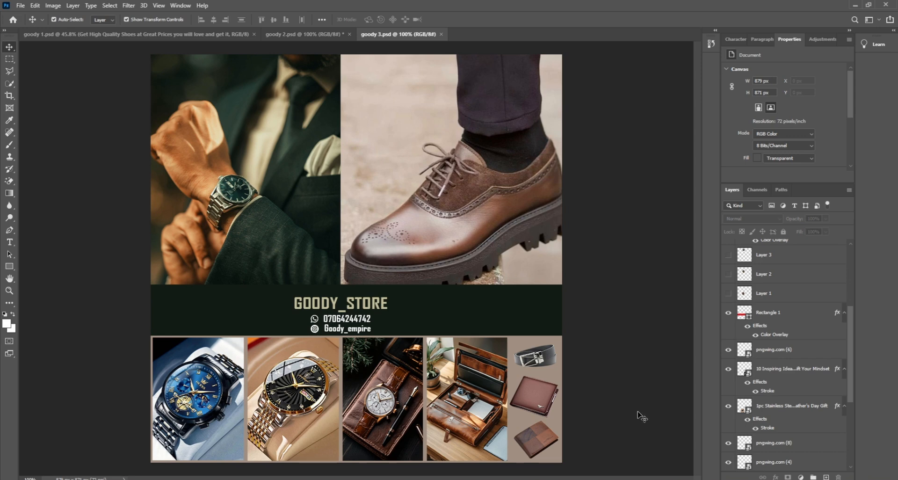
{"action": "left_click", "coordinate": [304, 34]}
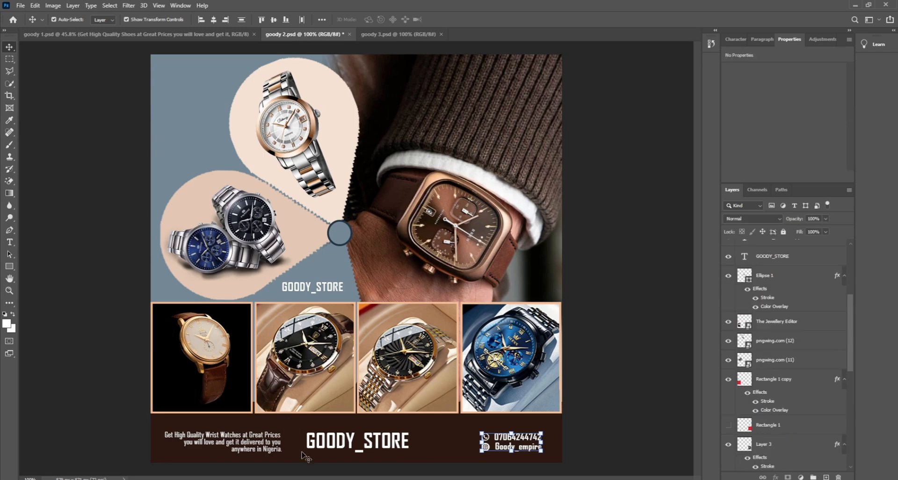
Copy the tagline from goody 2.psd into goody 3.psd's green band and add ", Shoes, Belts, Wallets, etc.," after "Wrist Watches"
{"action": "left_click", "coordinate": [266, 442]}
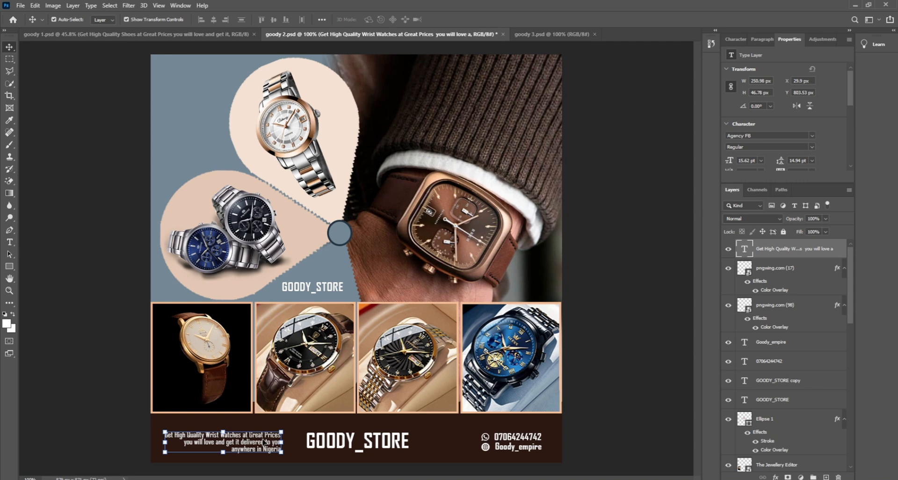
{"action": "left_click_drag", "start_coordinate": [262, 441], "coordinate": [212, 318]}
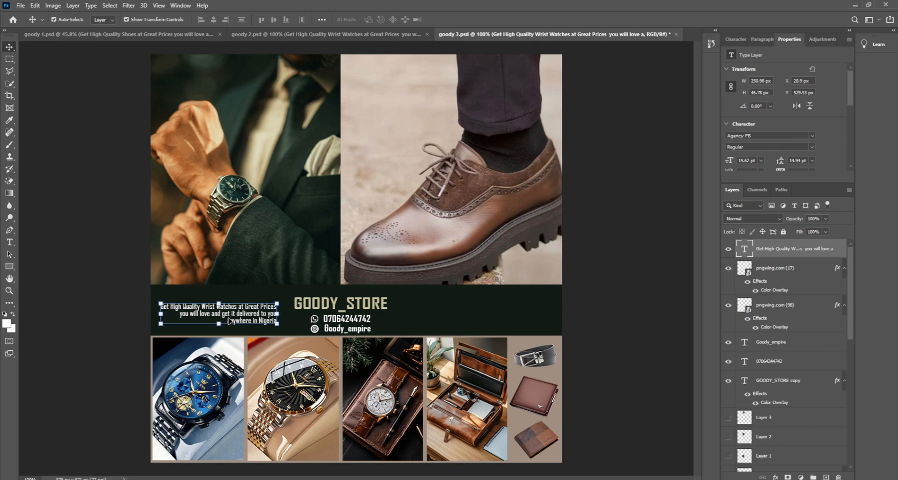
{"action": "double_click", "coordinate": [230, 321]}
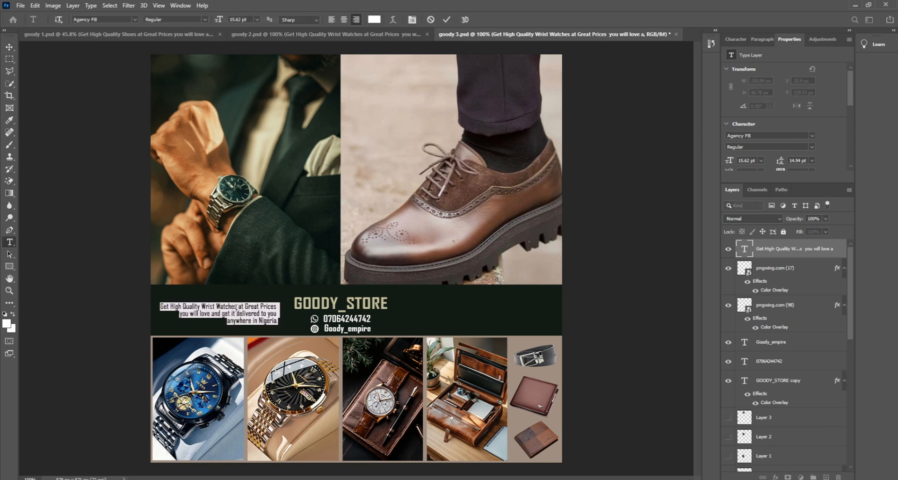
{"action": "left_click_drag", "start_coordinate": [236, 307], "coordinate": [278, 314]}
{"action": "key", "text": "Left"}
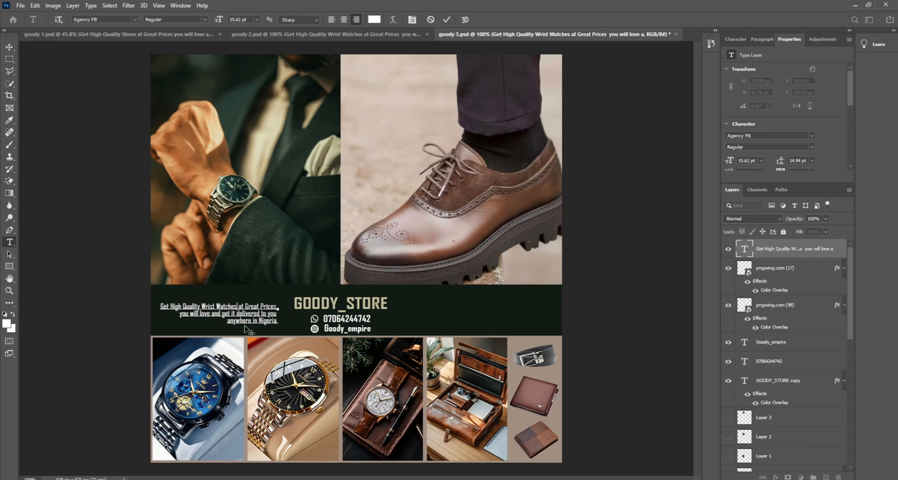
{"action": "type", "text": ","}
{"action": "type", "text": ", Shoes,"}
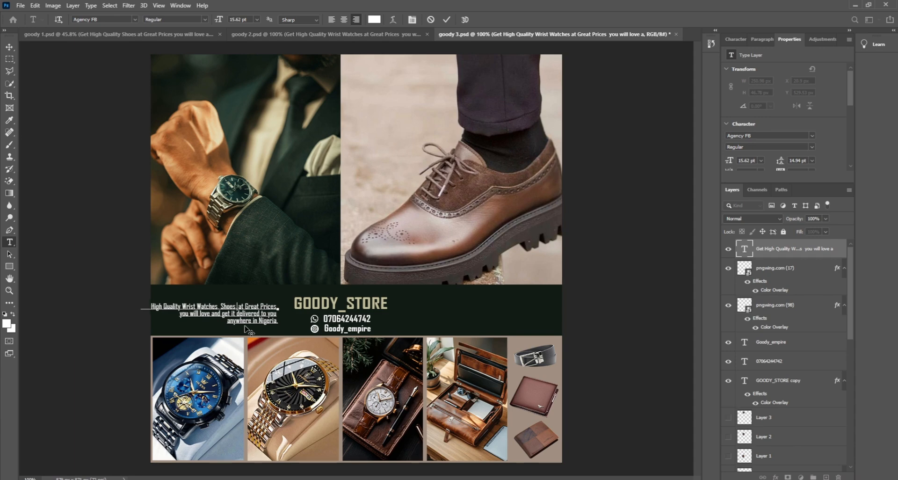
{"action": "type", "text": " Belt "}
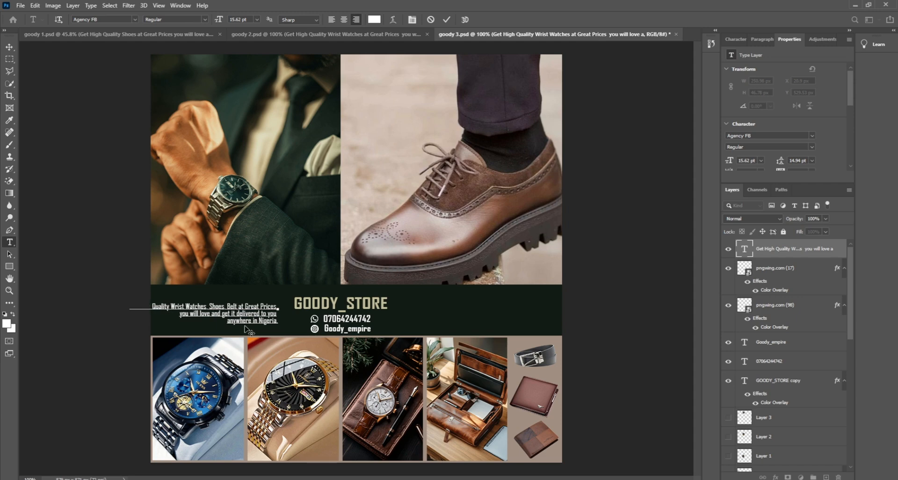
{"action": "type", "text": "s"}
{"action": "type", "text": ", Walle"}
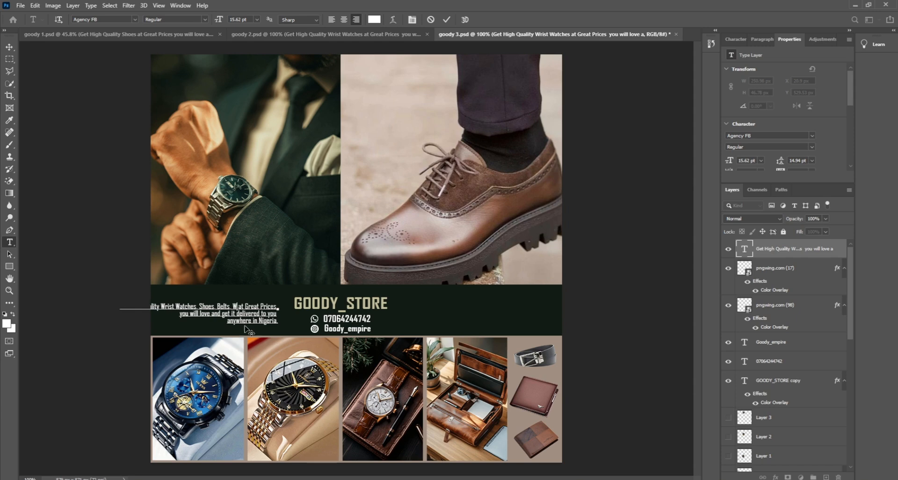
{"action": "type", "text": "ts ea"}
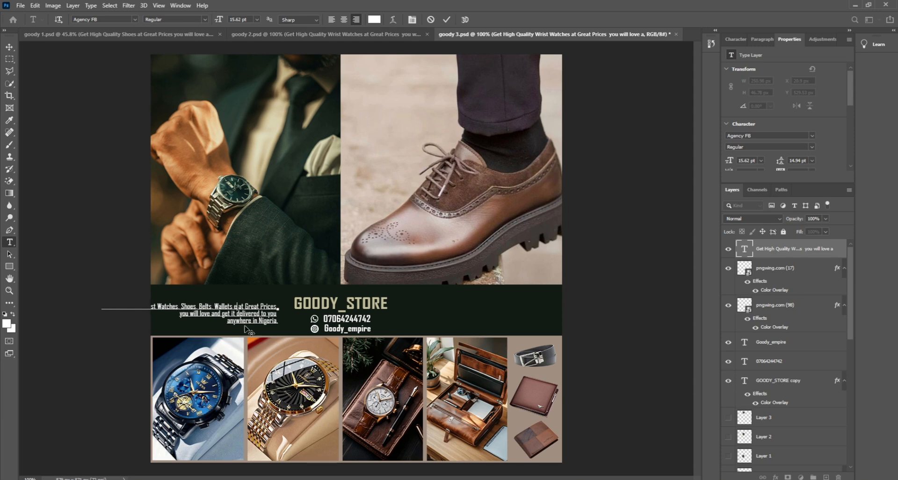
{"action": "key", "text": "BackSpace"}
{"action": "key", "text": "BackSpace"}
{"action": "type", "text": ", etc."}
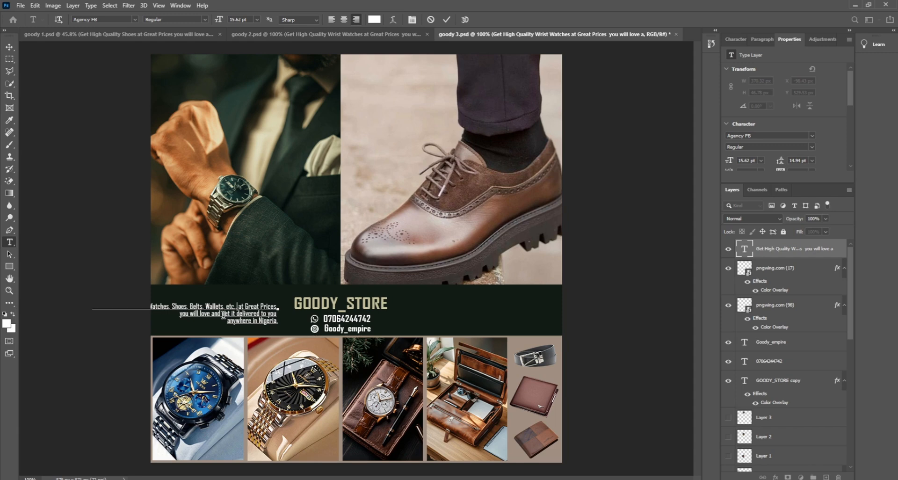
Delete "get it delivered to you anywhere in Nigeria." from the tagline and merge its remaining text into one line
{"action": "left_click_drag", "start_coordinate": [225, 314], "coordinate": [287, 324]}
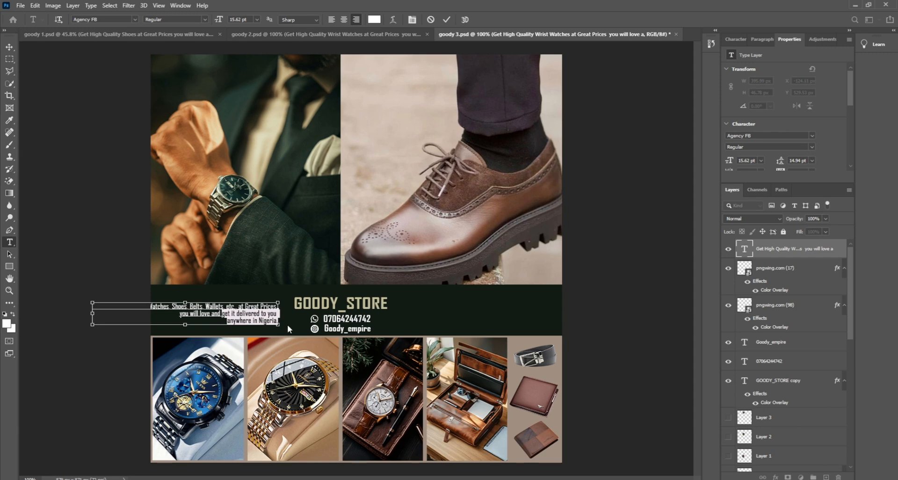
{"action": "key", "text": "BackSpace"}
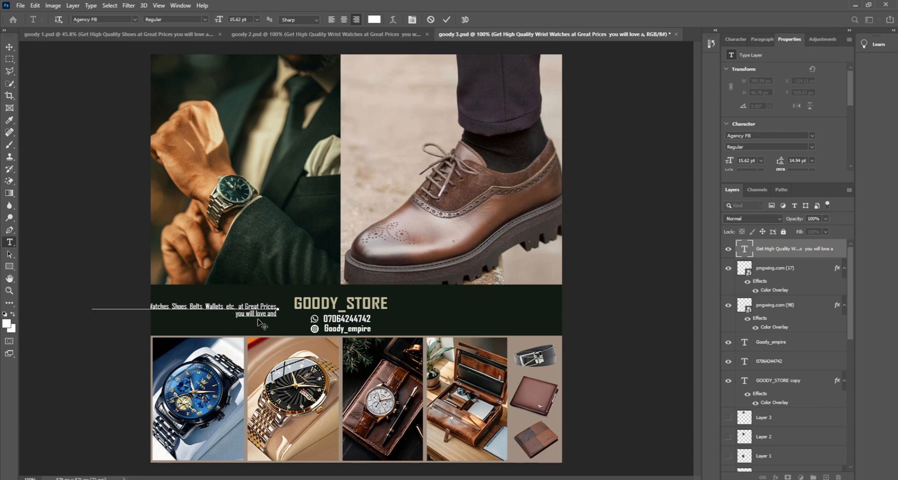
{"action": "key", "text": "BackSpace"}
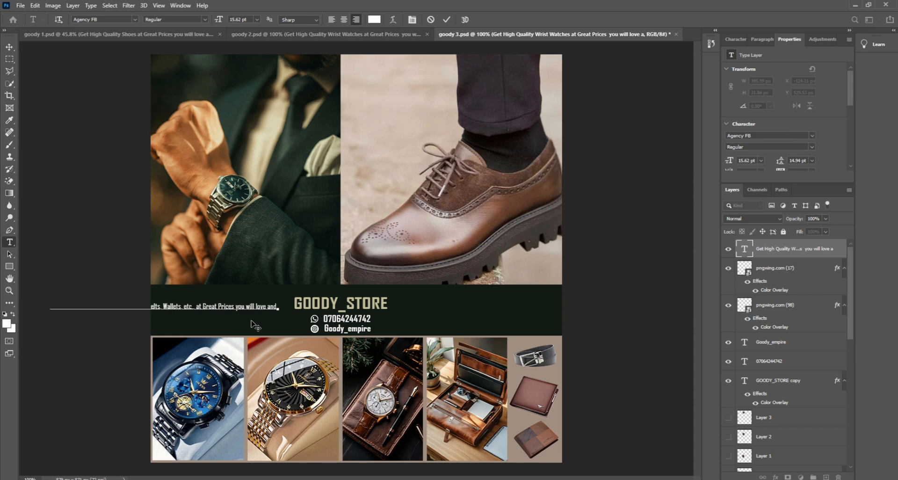
Wrap the tagline into two lines broken before "Wallets" and place it in the green band before the GOODY_STORE title
{"action": "left_click", "coordinate": [196, 307]}
{"action": "key", "text": "Return"}
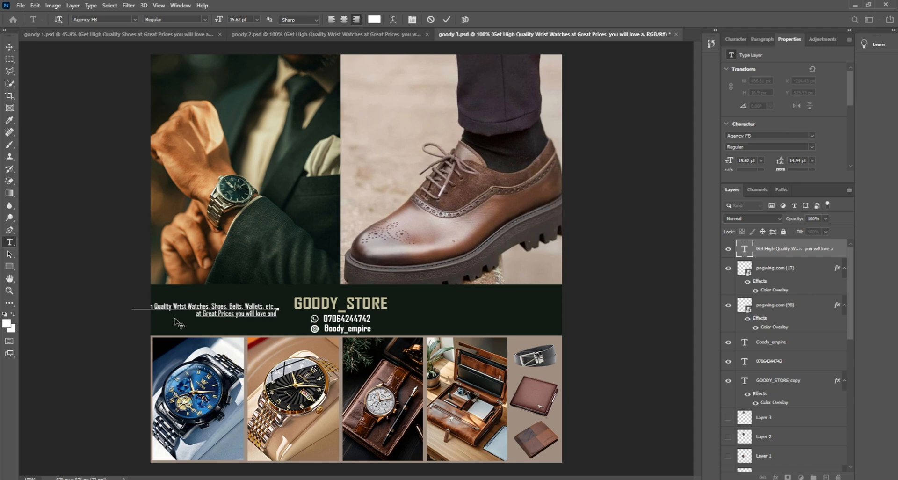
{"action": "left_click", "coordinate": [11, 48]}
{"action": "left_click_drag", "start_coordinate": [236, 317], "coordinate": [253, 324]}
{"action": "double_click", "coordinate": [246, 312]}
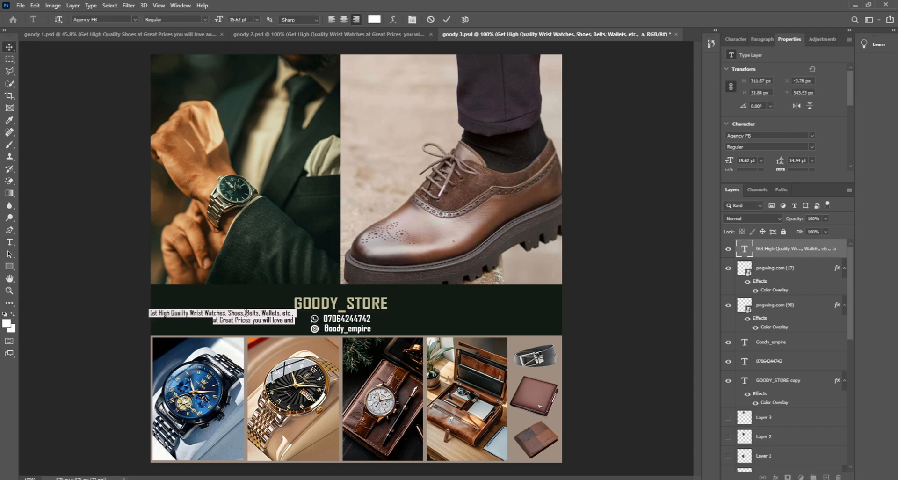
{"action": "left_click", "coordinate": [246, 312]}
{"action": "left_click", "coordinate": [261, 312]}
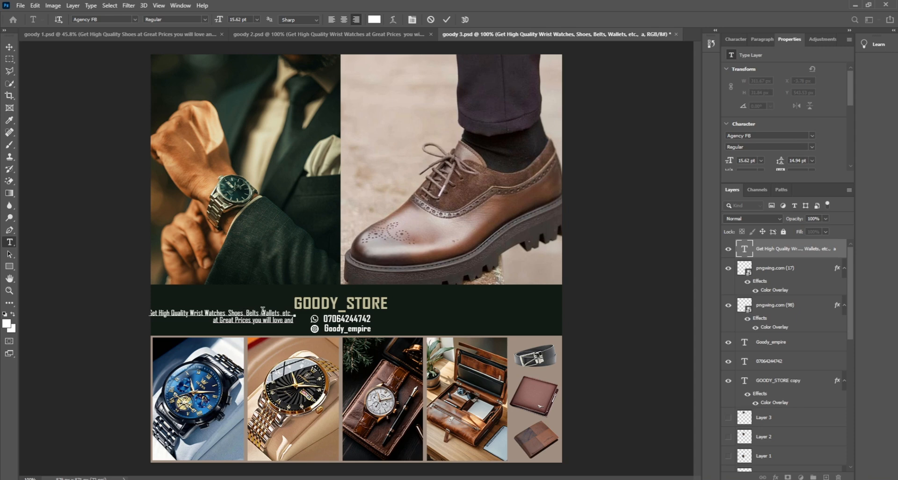
{"action": "key", "text": "Return"}
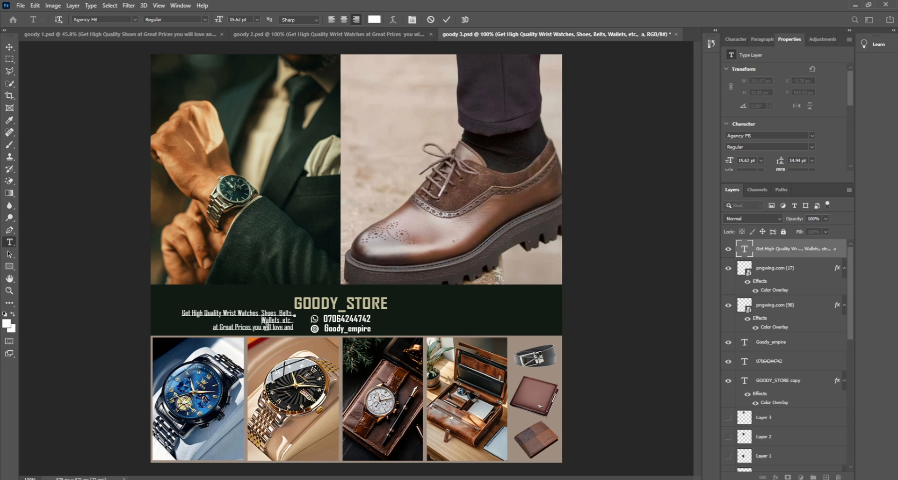
{"action": "left_click", "coordinate": [213, 327]}
{"action": "key", "text": "BackSpace"}
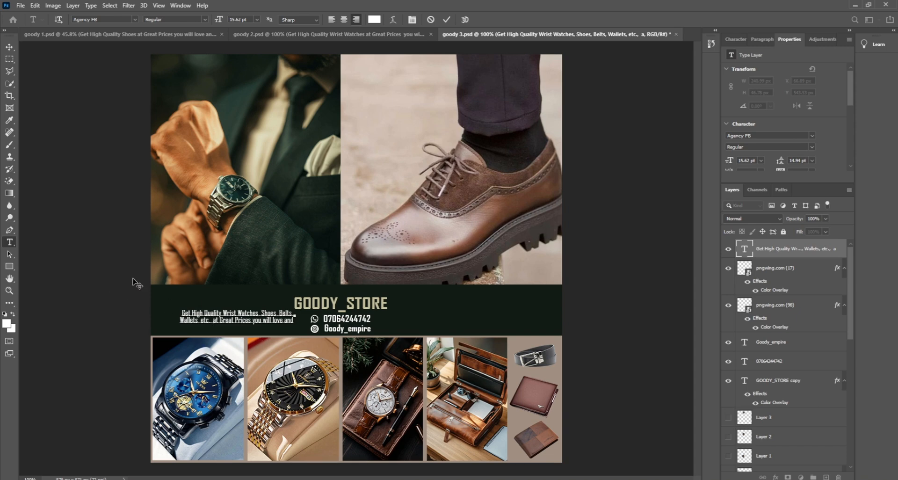
{"action": "left_click", "coordinate": [9, 47]}
{"action": "left_click_drag", "start_coordinate": [273, 320], "coordinate": [257, 316]}
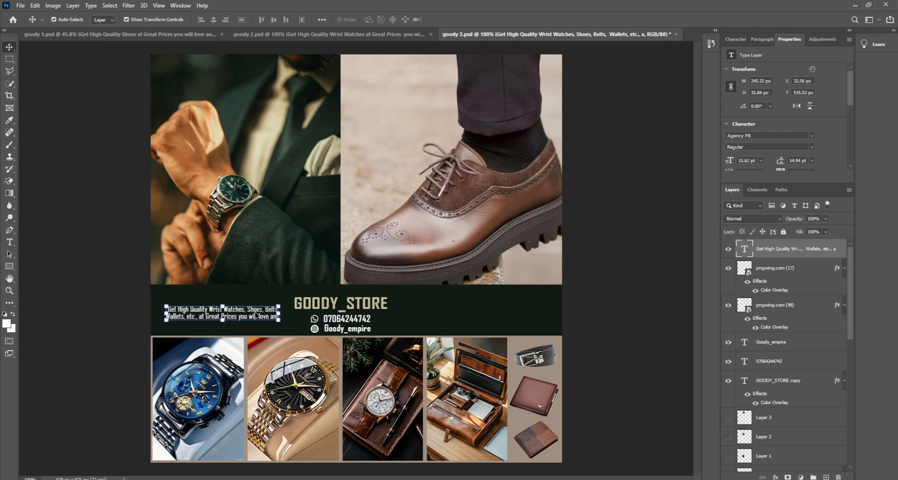
Duplicate the tagline to the other side of the title and replace the copy's text with "Get it delivered to you anywhere in Nigeria."
{"action": "key", "text": "ctrl"}
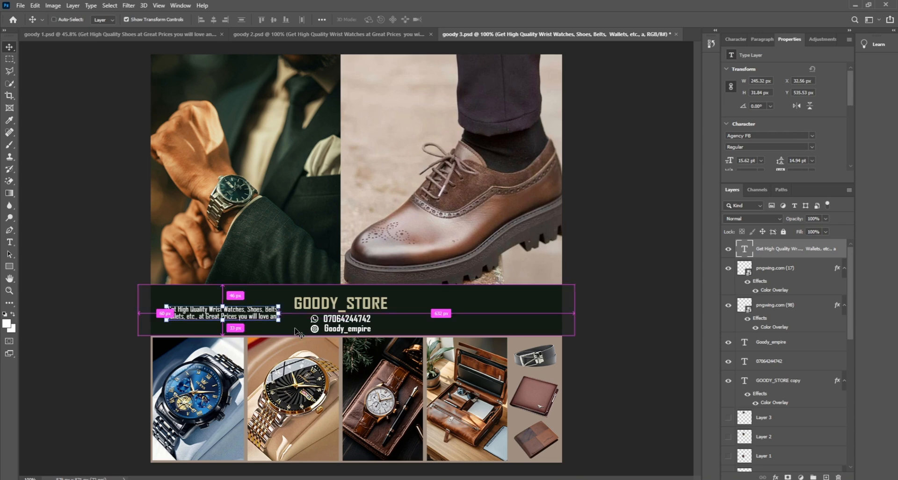
{"action": "key", "text": "ctrl+j"}
{"action": "left_click_drag", "start_coordinate": [266, 323], "coordinate": [495, 320]}
{"action": "double_click", "coordinate": [486, 319]}
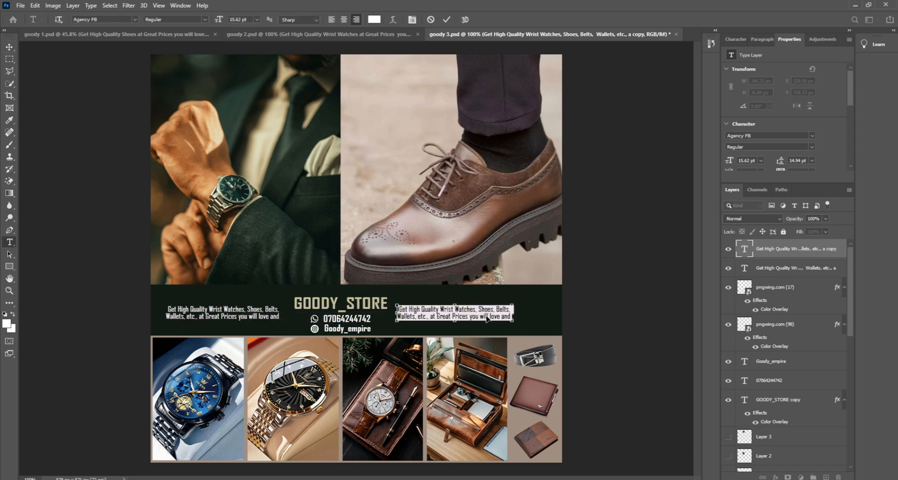
{"action": "type", "text": "Get it delivered to you, anywhere in Nigeria."}
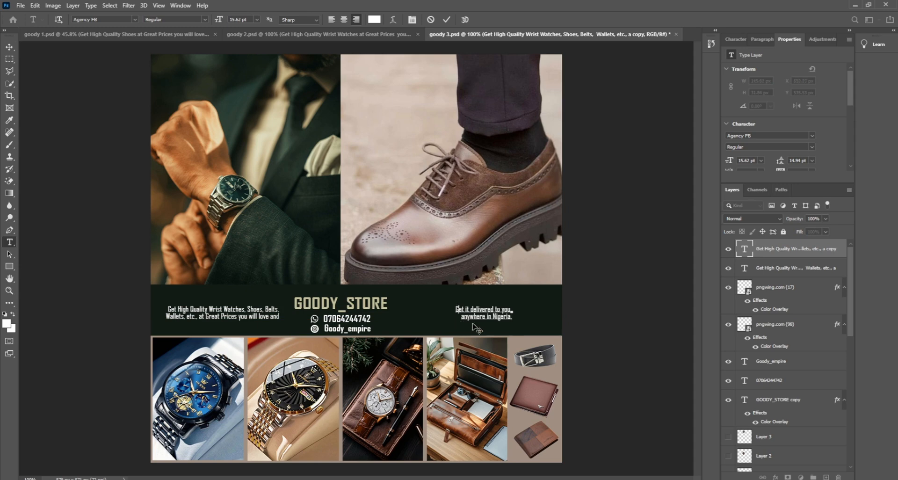
Left-align the delivery text and move it back inside the green band, beside the store title
{"action": "key", "text": "ctrl+a"}
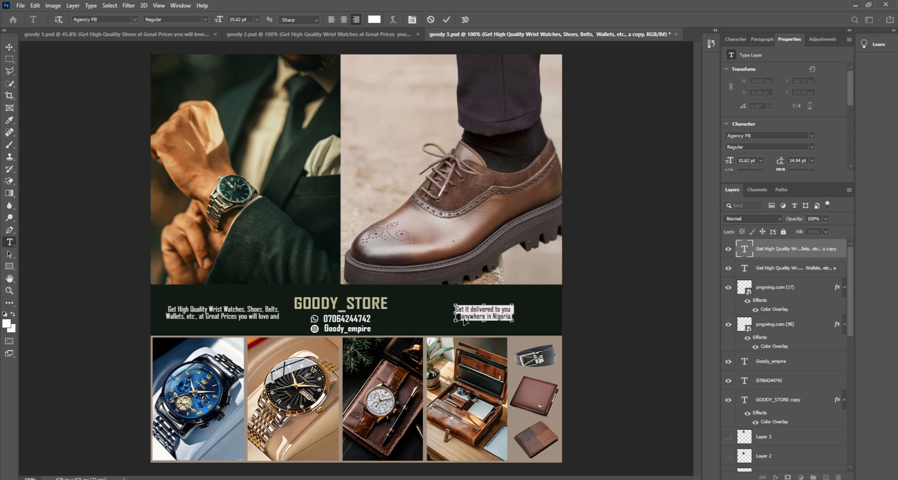
{"action": "left_click", "coordinate": [331, 19]}
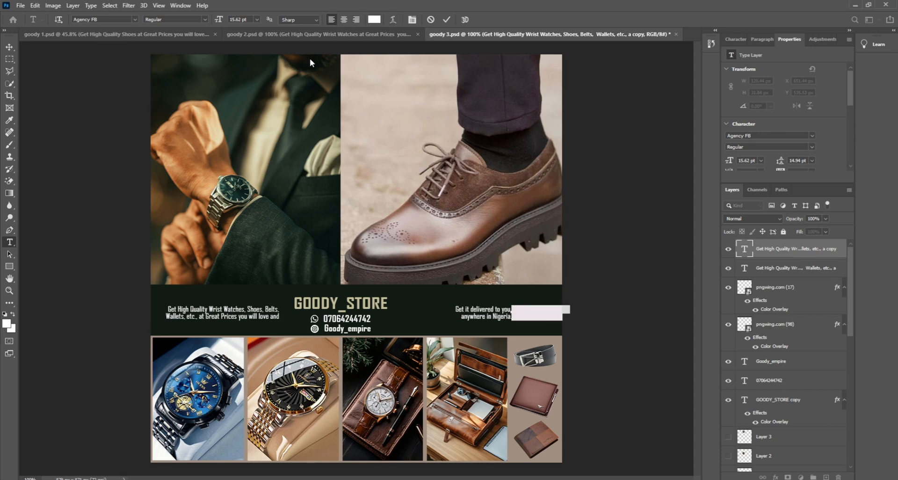
{"action": "left_click", "coordinate": [9, 47]}
{"action": "left_click_drag", "start_coordinate": [517, 317], "coordinate": [441, 314]}
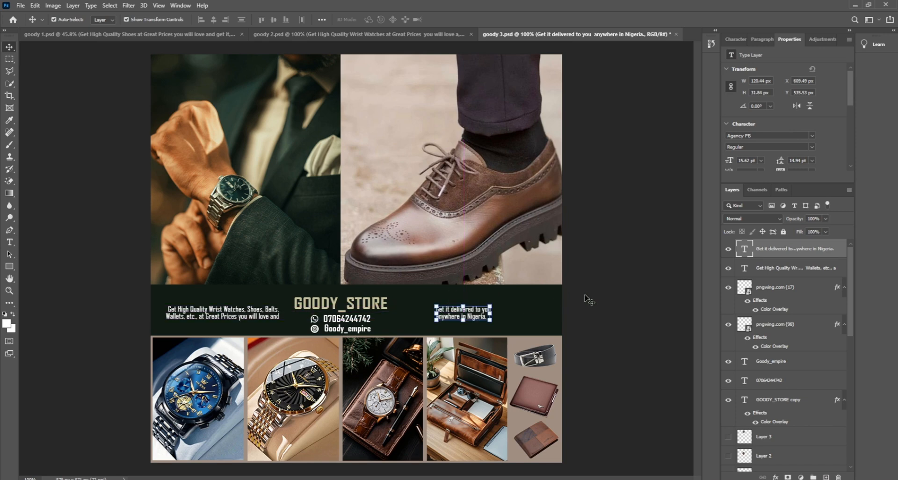
{"action": "left_click", "coordinate": [568, 306]}
Nudge the product tagline about 1 px away from the store title and save the goody 3.psd flyer
{"action": "left_click_drag", "start_coordinate": [257, 317], "coordinate": [256, 314]}
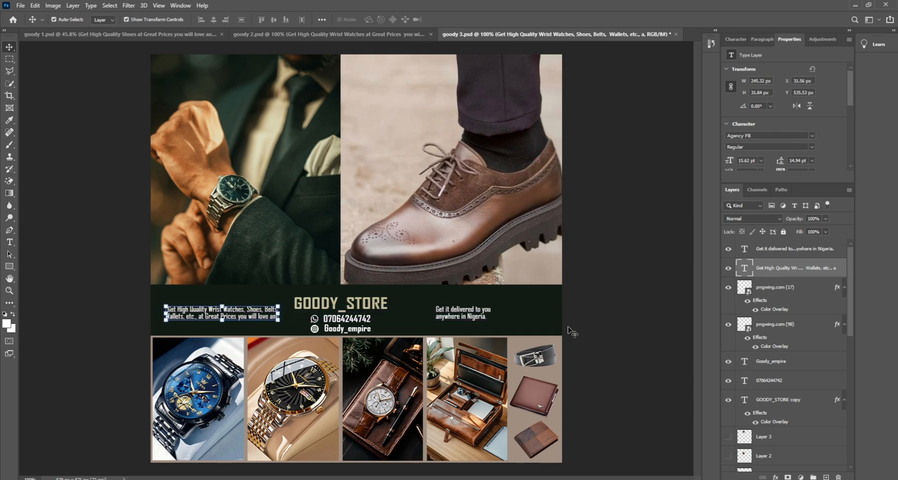
{"action": "left_click", "coordinate": [610, 330]}
{"action": "key", "text": "ctrl+s"}
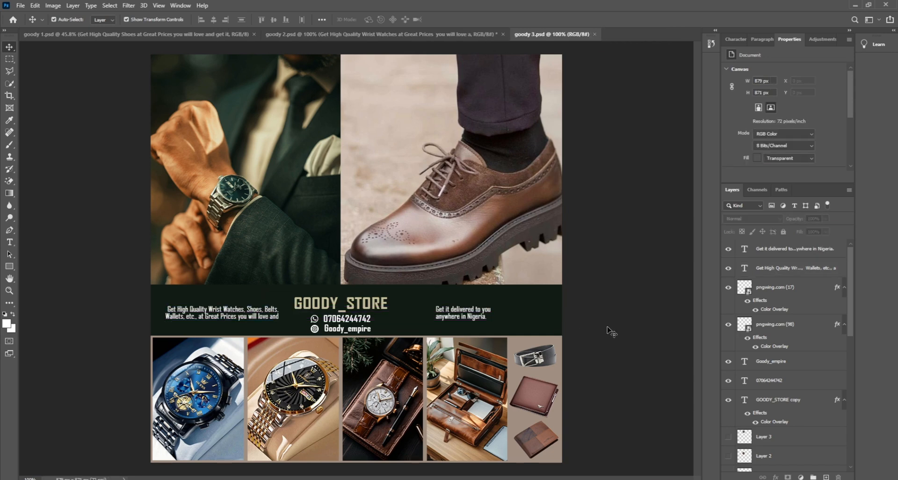
Resample the GOODY_STORE title's Color Overlay from the suit's pocket square and save the flyer
{"action": "left_click", "coordinate": [381, 305]}
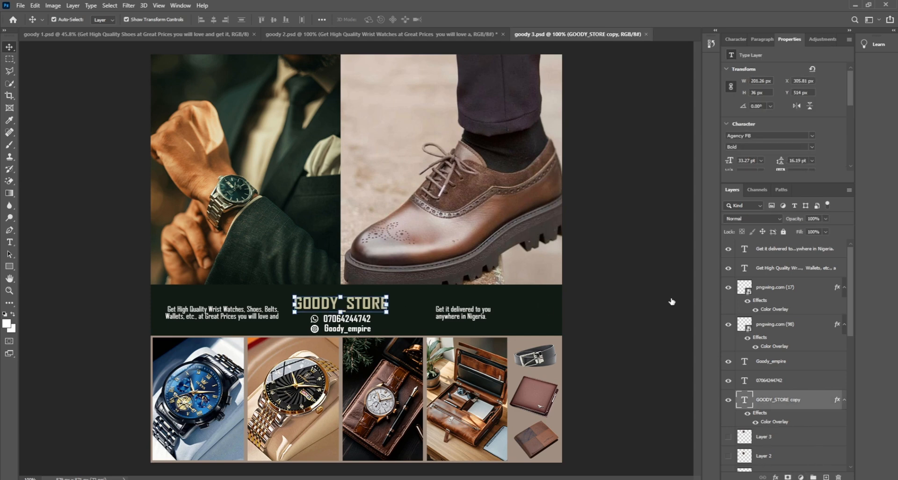
{"action": "double_click", "coordinate": [773, 421]}
{"action": "left_click", "coordinate": [751, 46]}
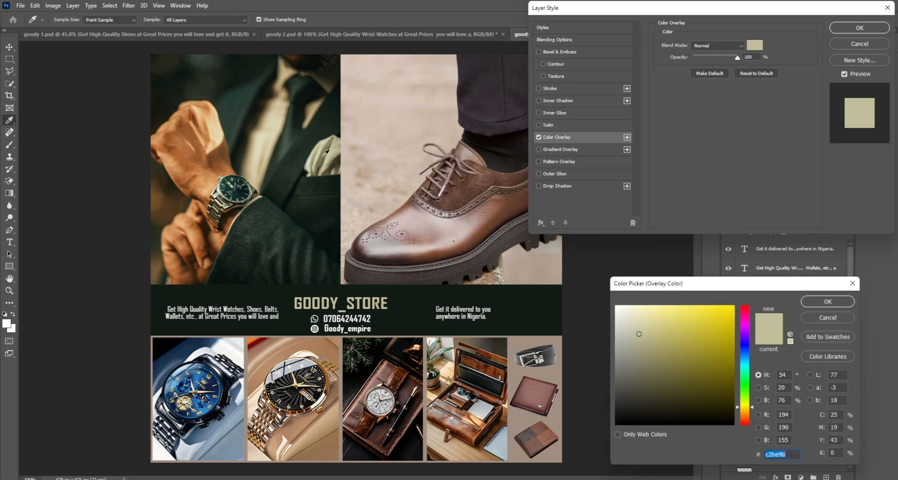
{"action": "left_click", "coordinate": [335, 145]}
{"action": "left_click", "coordinate": [837, 302]}
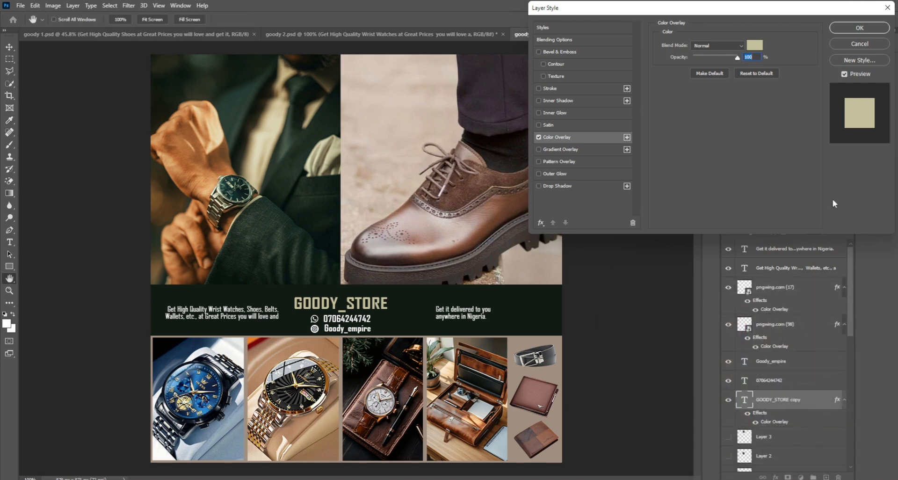
{"action": "left_click", "coordinate": [841, 27]}
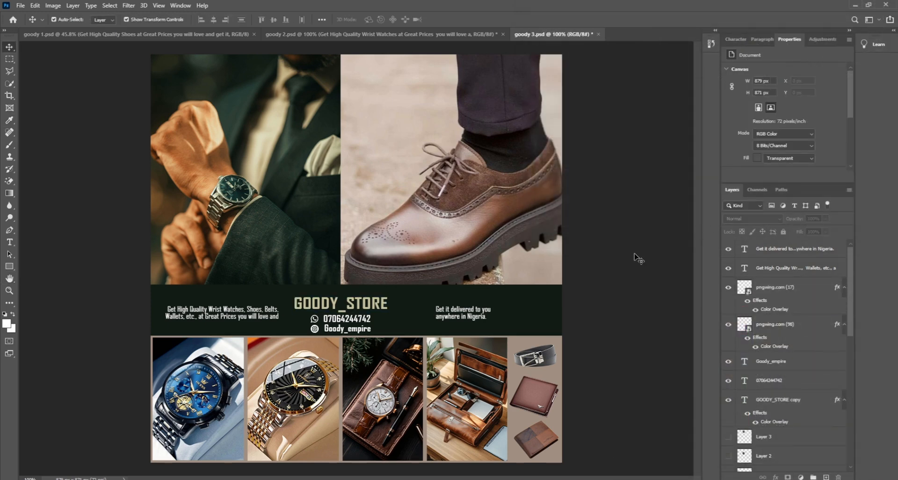
{"action": "key", "text": "ctrl+s"}
Review the goody 2.psd and goody 1.psd flyers, and return to goody 3.psd
{"action": "left_click", "coordinate": [425, 38]}
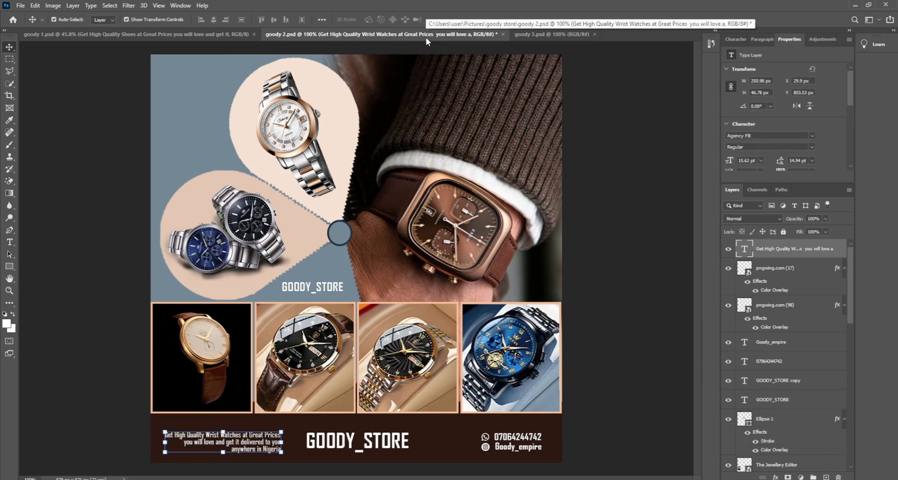
{"action": "left_click", "coordinate": [204, 36]}
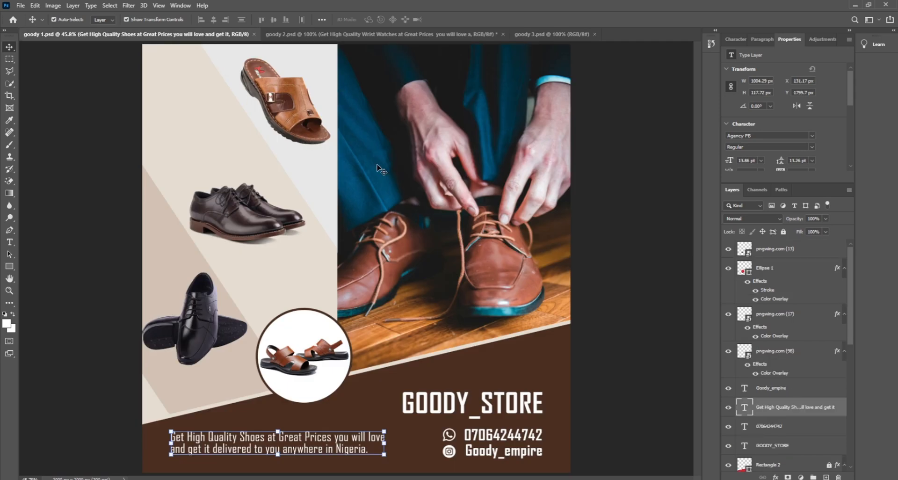
{"action": "left_click", "coordinate": [387, 35]}
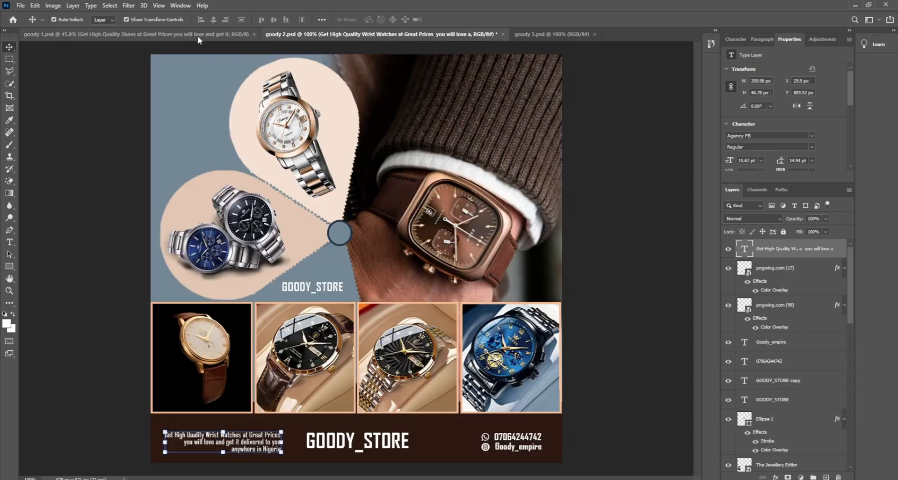
{"action": "left_click", "coordinate": [197, 35]}
{"action": "left_click", "coordinate": [381, 34]}
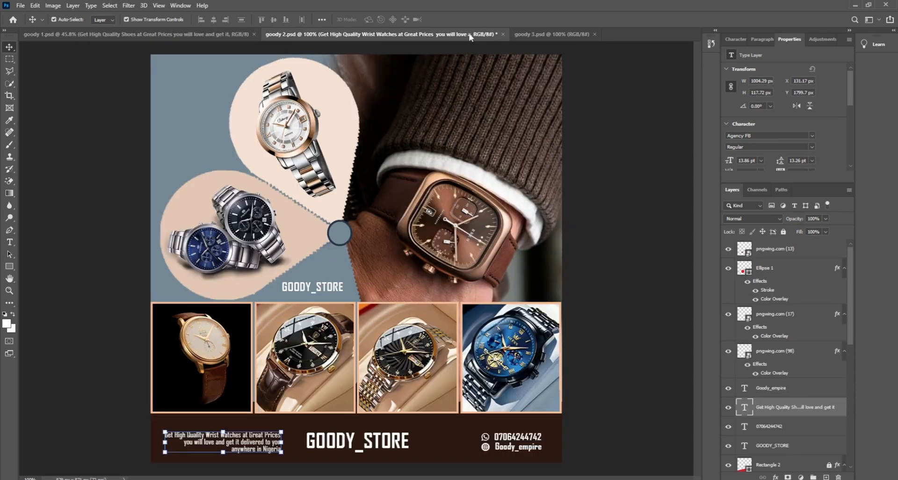
{"action": "left_click", "coordinate": [526, 33]}
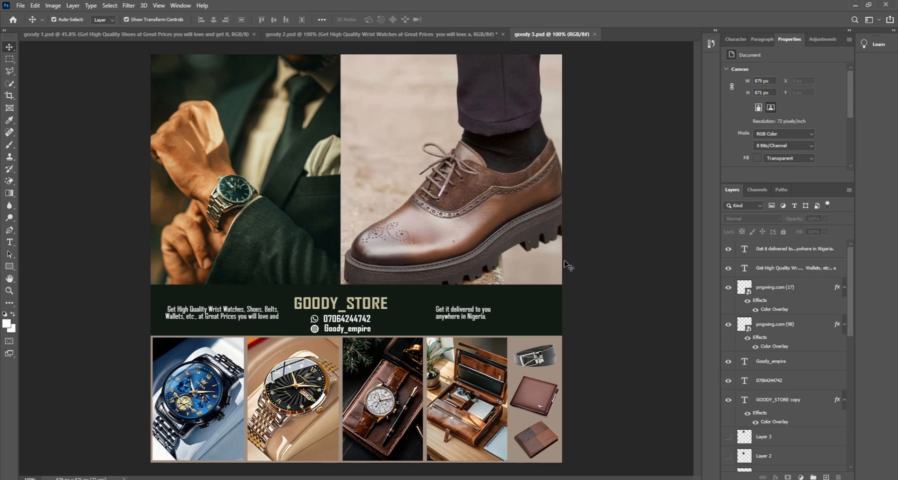
Check the character settings of the delivery text beside the store title, and deselect the text
{"action": "left_click", "coordinate": [475, 322]}
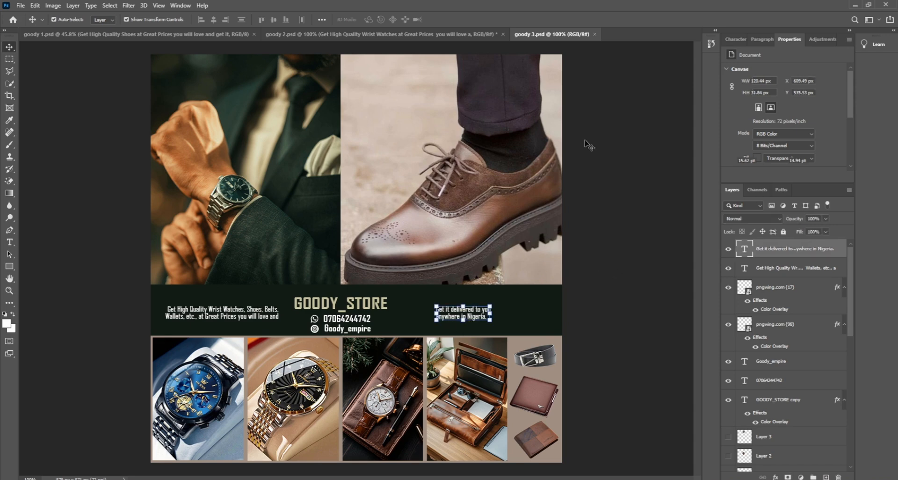
{"action": "left_click", "coordinate": [735, 39]}
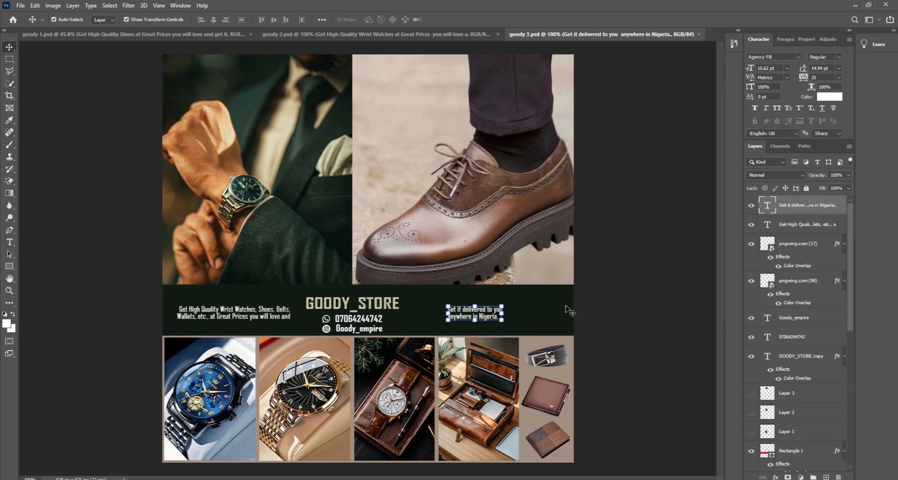
{"action": "left_click", "coordinate": [611, 304]}
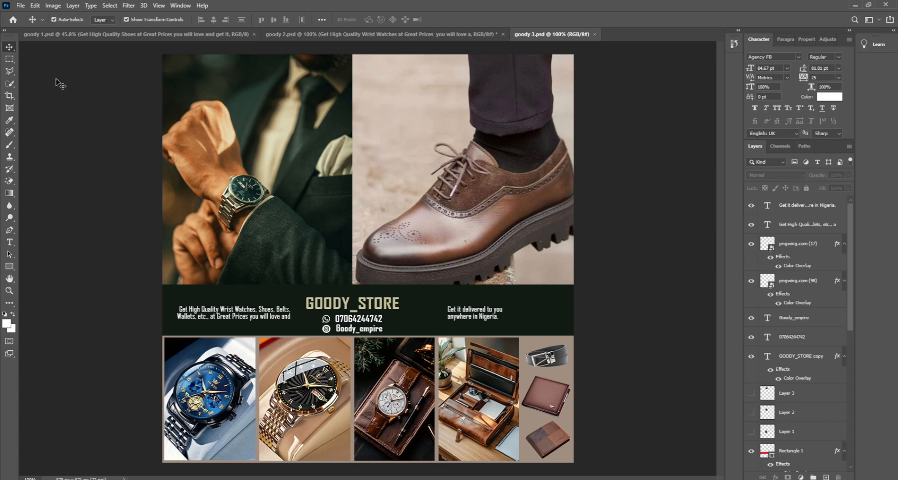
Save the goody 3.psd flyer on the computer as a JPEG named goody 3 in the goody store folder
{"action": "left_click", "coordinate": [21, 6]}
{"action": "left_click", "coordinate": [36, 120]}
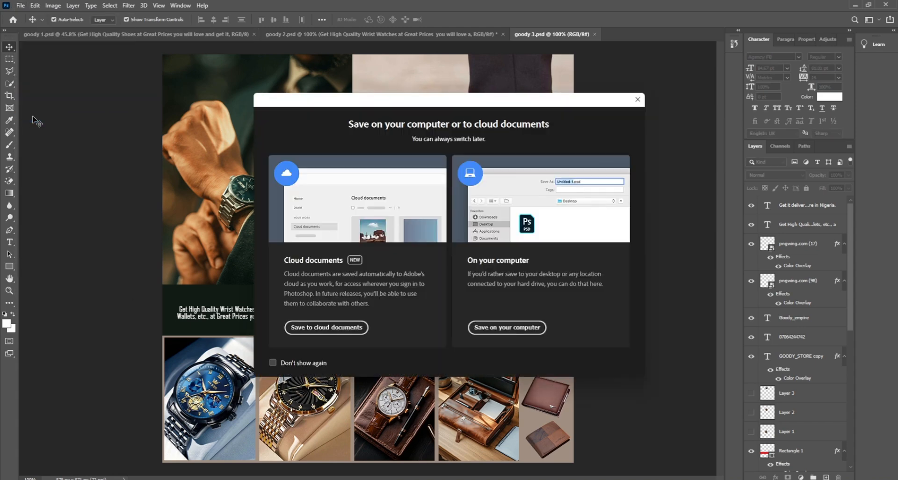
{"action": "left_click", "coordinate": [520, 331]}
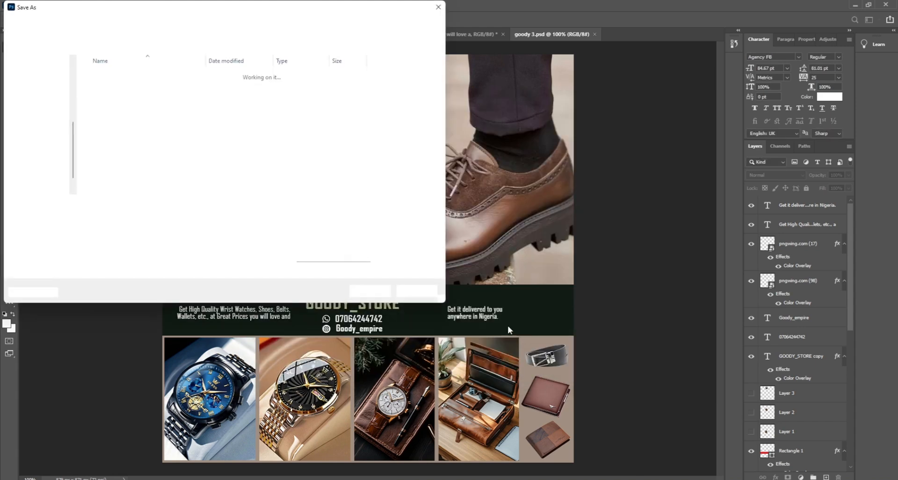
{"action": "left_click", "coordinate": [192, 217]}
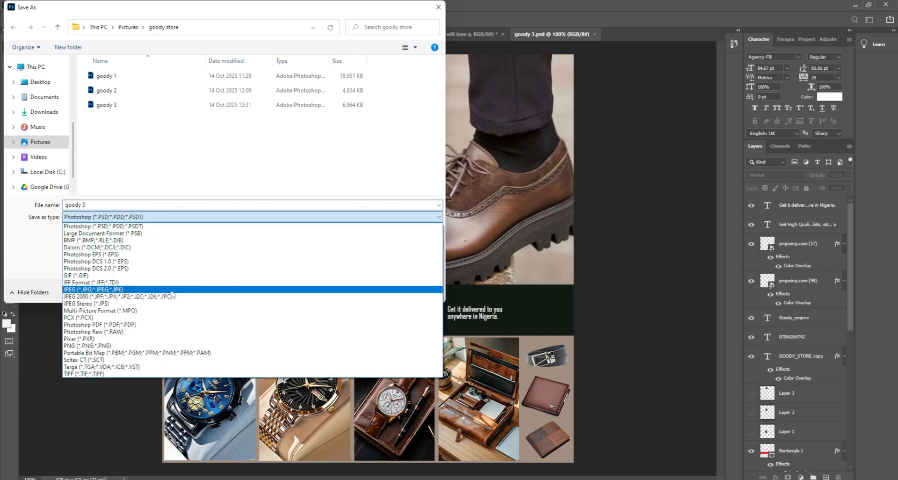
{"action": "left_click", "coordinate": [171, 290]}
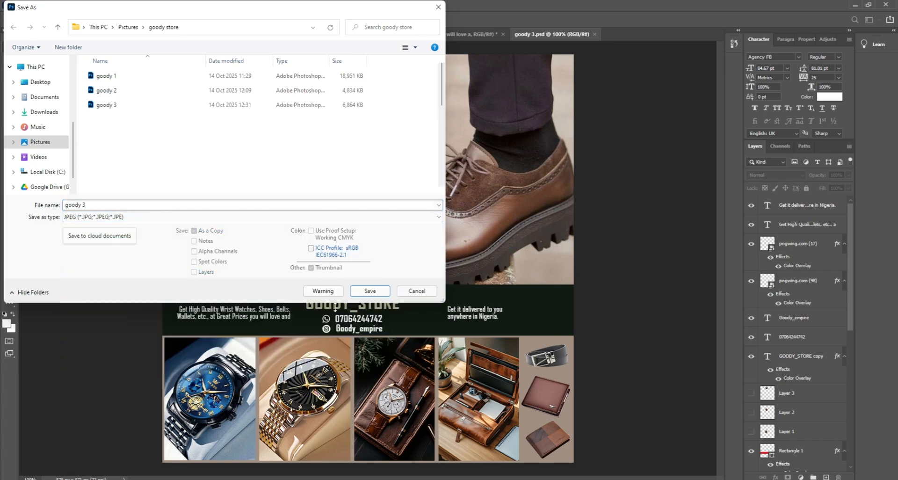
{"action": "left_click", "coordinate": [365, 291]}
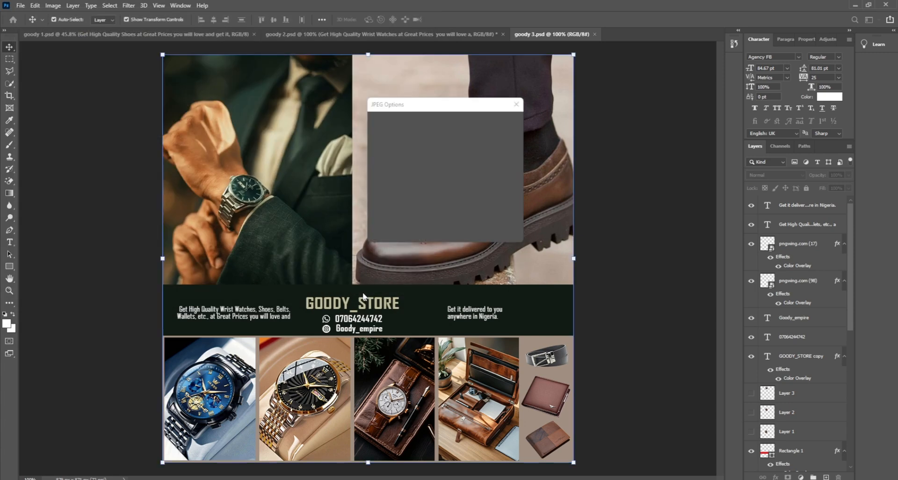
{"action": "left_click", "coordinate": [493, 124]}
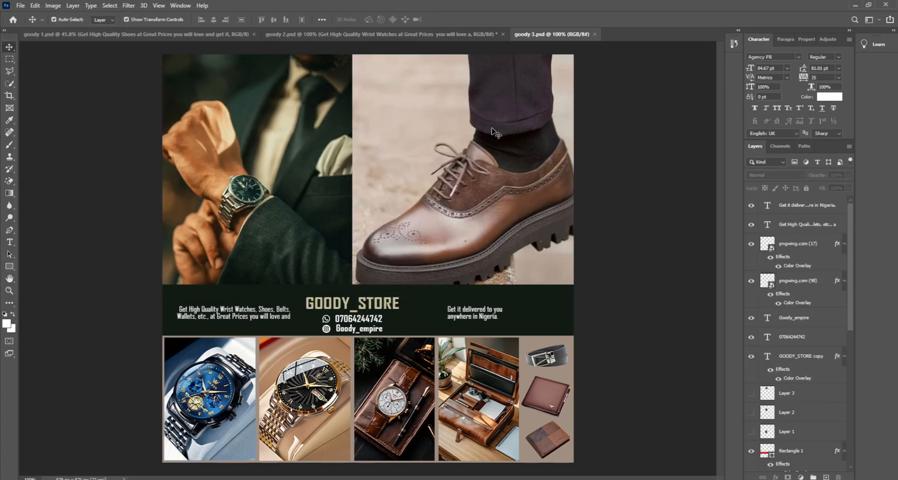
Switch to the goody 2.psd wrist watch flyer and save its pending changes
{"action": "left_click", "coordinate": [411, 35]}
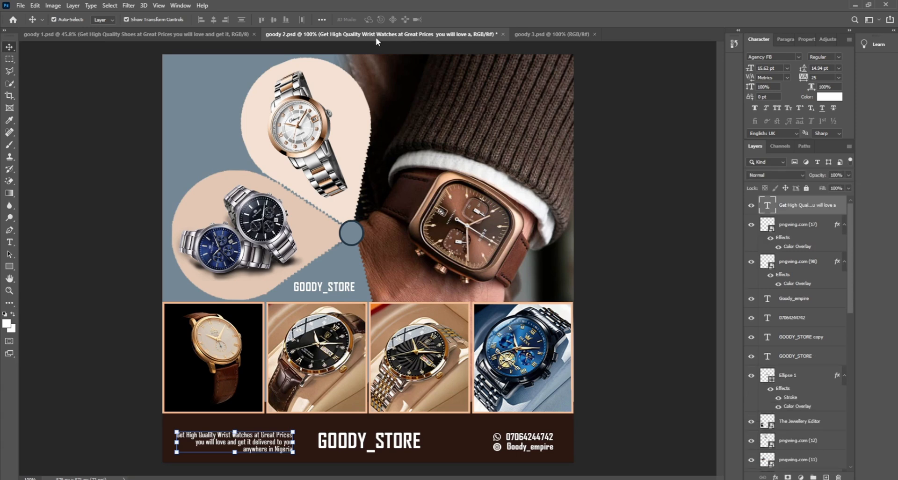
{"action": "left_click", "coordinate": [21, 5]}
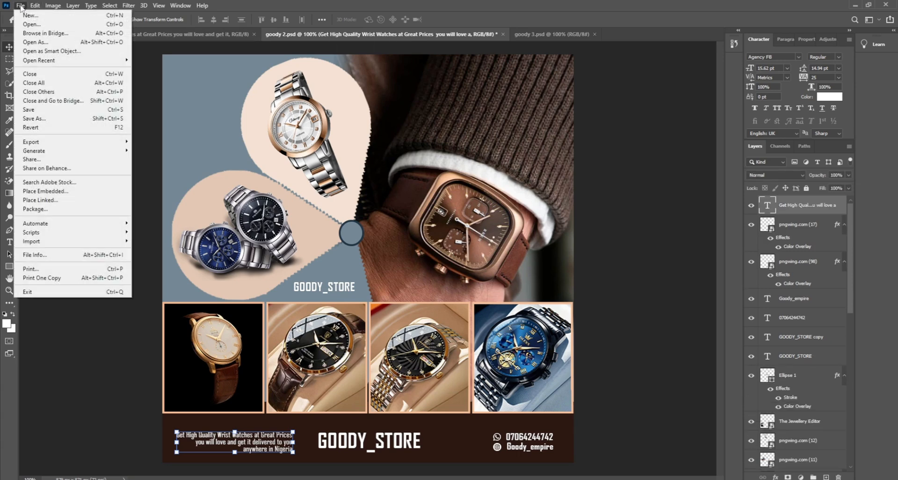
{"action": "left_click", "coordinate": [28, 111]}
Save the wrist watch flyer on the computer as a JPEG named goody 2 in the goody store folder
{"action": "left_click", "coordinate": [20, 5]}
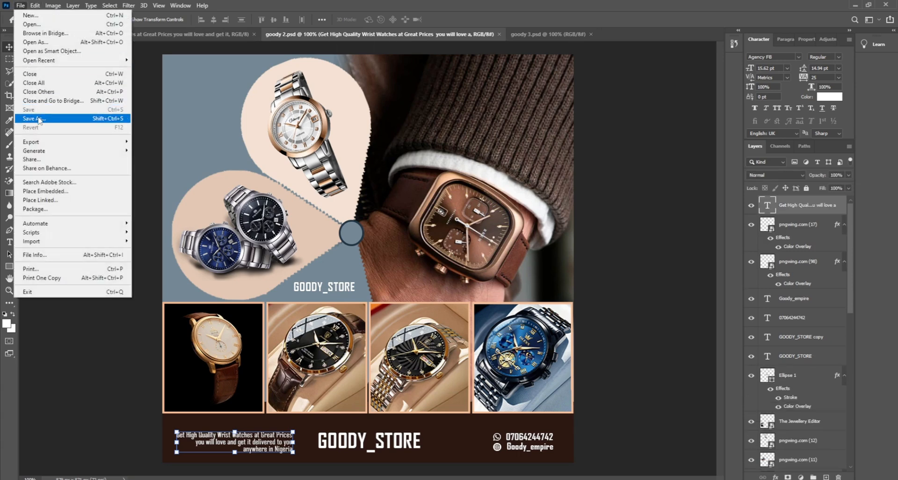
{"action": "left_click", "coordinate": [39, 120]}
{"action": "left_click", "coordinate": [484, 327]}
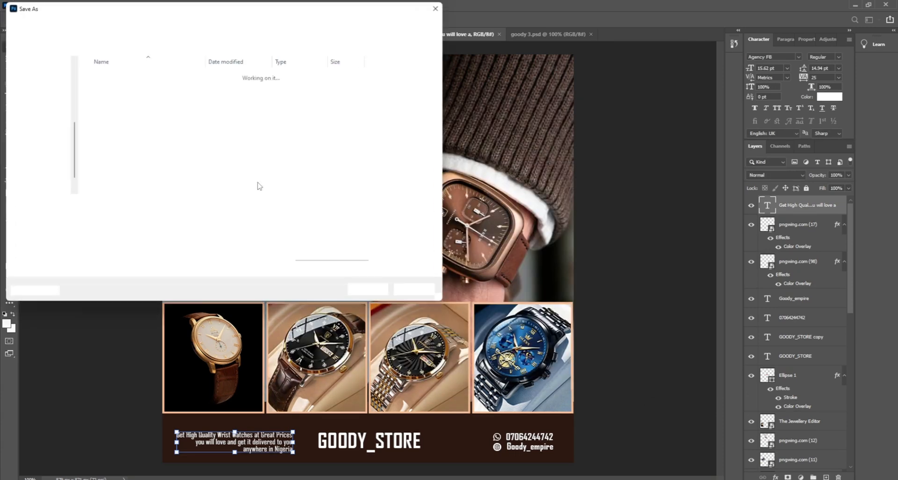
{"action": "left_click", "coordinate": [191, 214]}
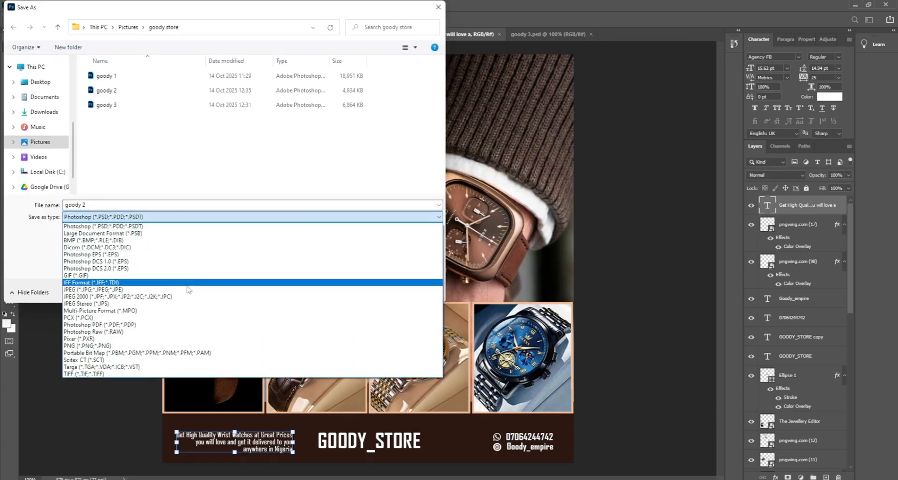
{"action": "left_click", "coordinate": [189, 292]}
{"action": "left_click", "coordinate": [370, 290]}
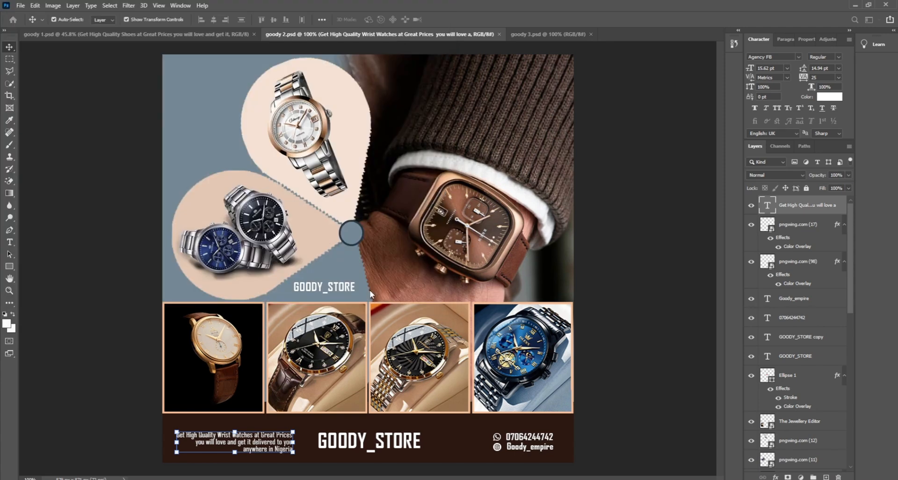
{"action": "left_click", "coordinate": [500, 122]}
Save the goody 1.psd shoe flyer on the computer as a JPEG named goody 1, with Maximum quality 12 and Baseline ("Standard") format
{"action": "left_click", "coordinate": [187, 39]}
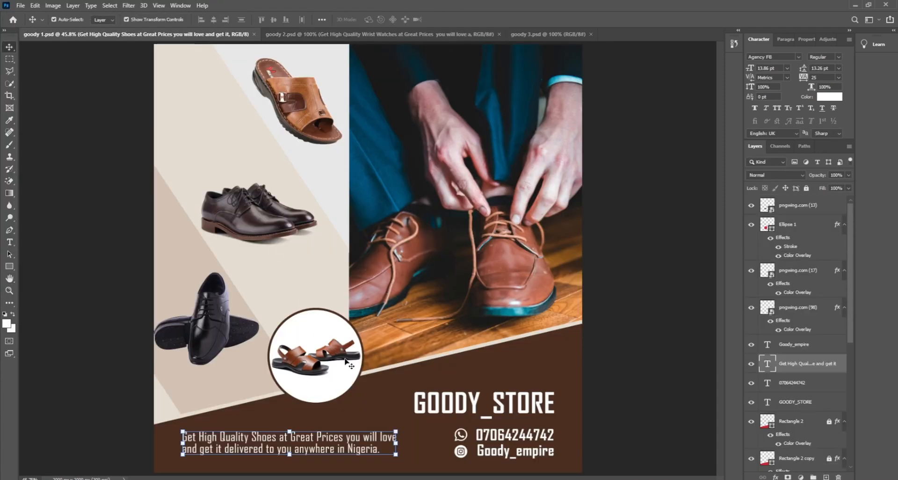
{"action": "left_click", "coordinate": [20, 5]}
{"action": "left_click", "coordinate": [37, 118]}
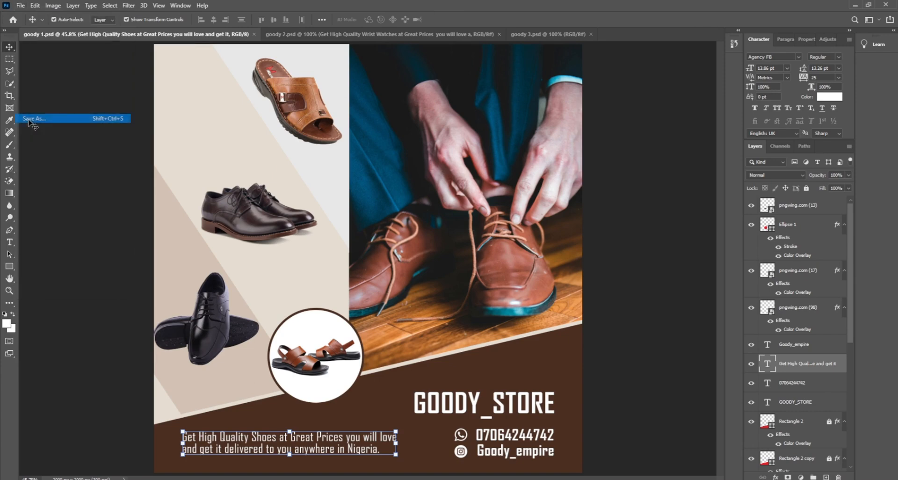
{"action": "left_click", "coordinate": [515, 327]}
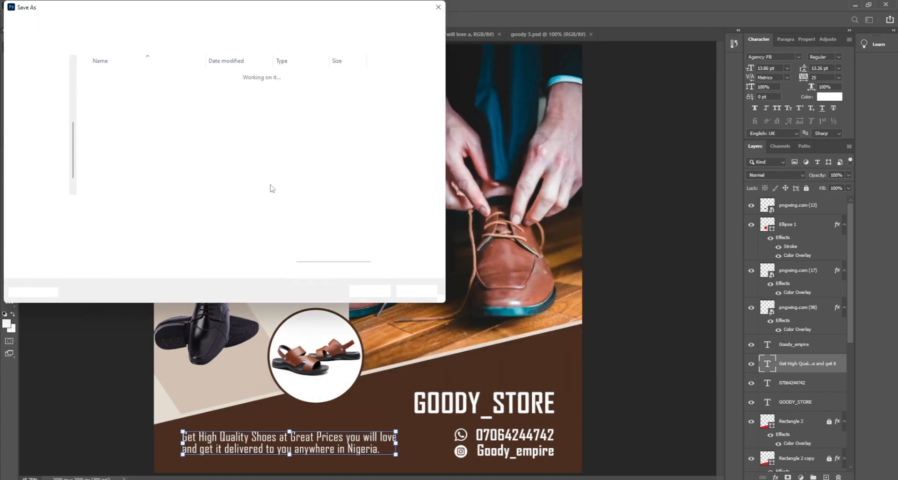
{"action": "left_click", "coordinate": [243, 217]}
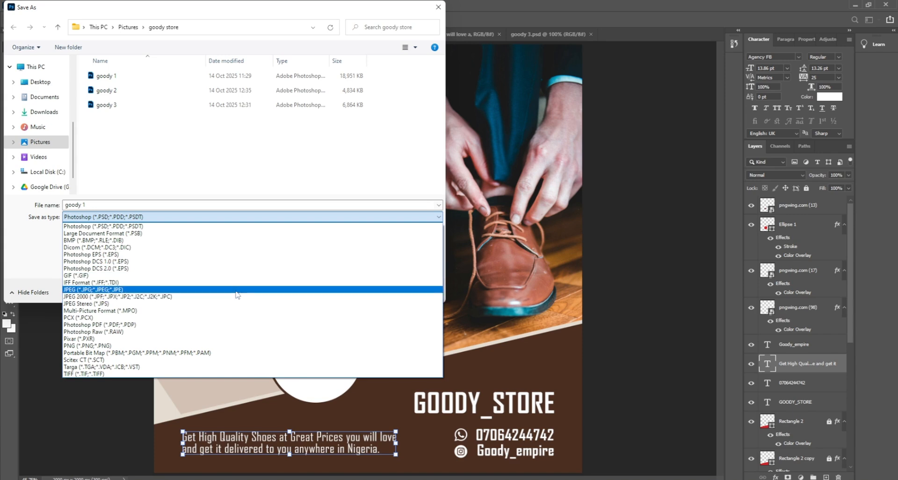
{"action": "left_click", "coordinate": [237, 291]}
{"action": "left_click", "coordinate": [369, 291]}
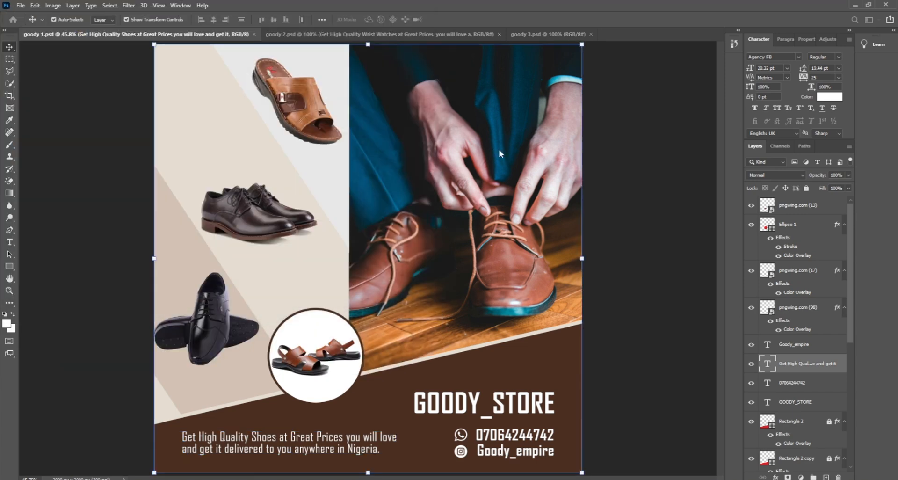
{"action": "left_click", "coordinate": [504, 123]}
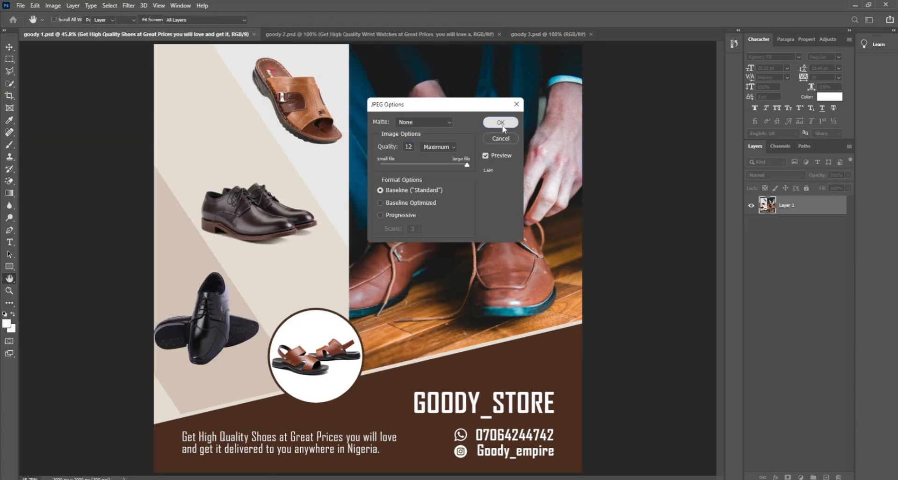
{"action": "left_click", "coordinate": [617, 309]}
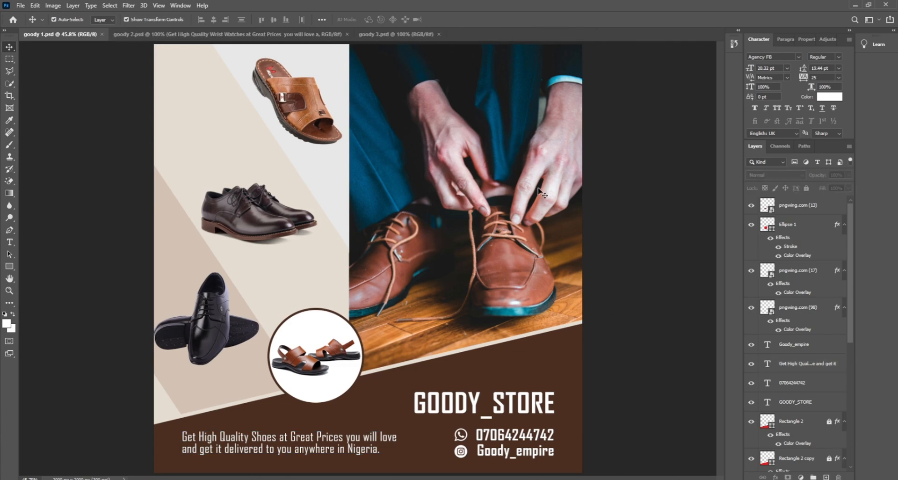